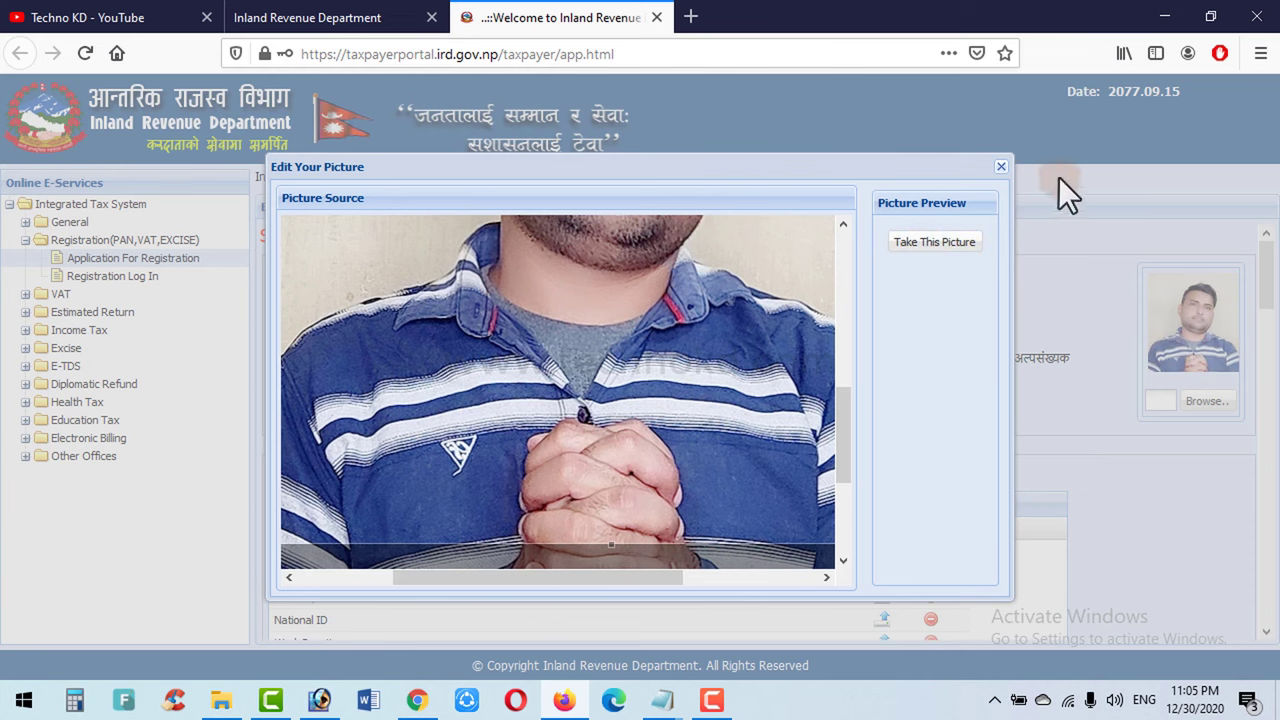
Close the Edit Your Picture dialog, returning to the registration form with the photo attached.
click(1001, 166)
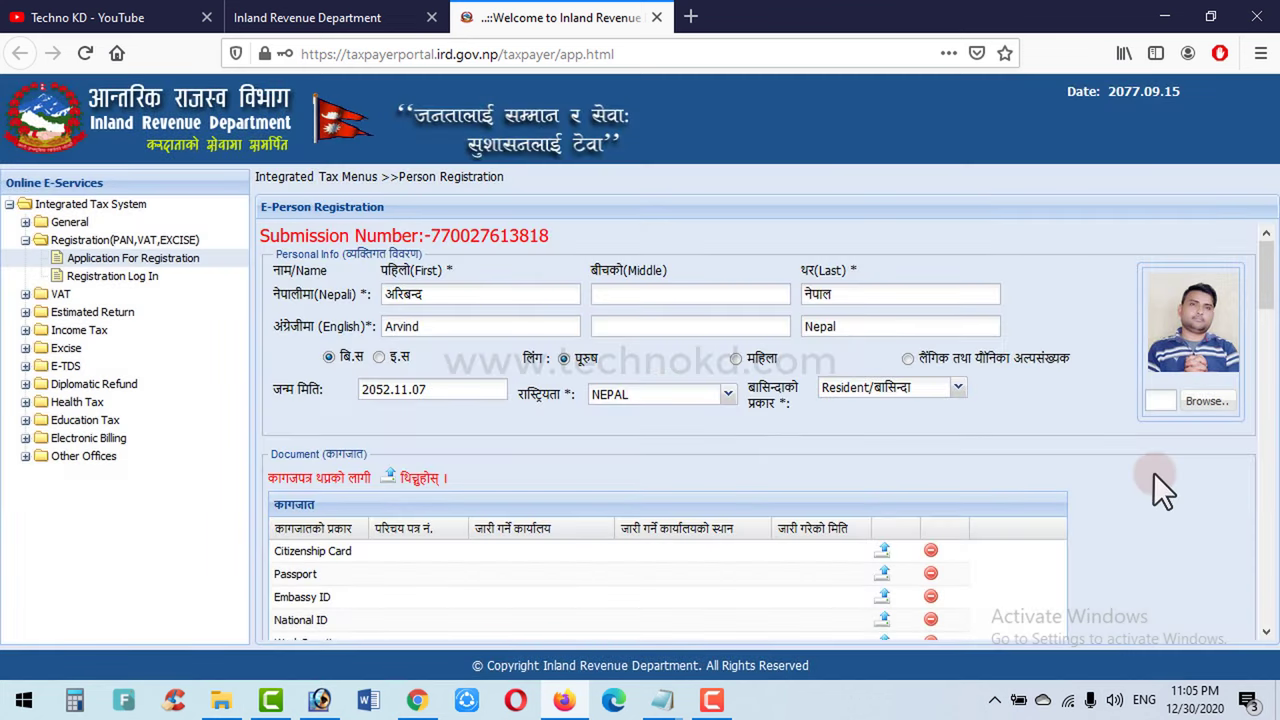
Scroll the form down to the Document table listing Citizenship Card and Passport.
scroll(543, 374, down, 3)
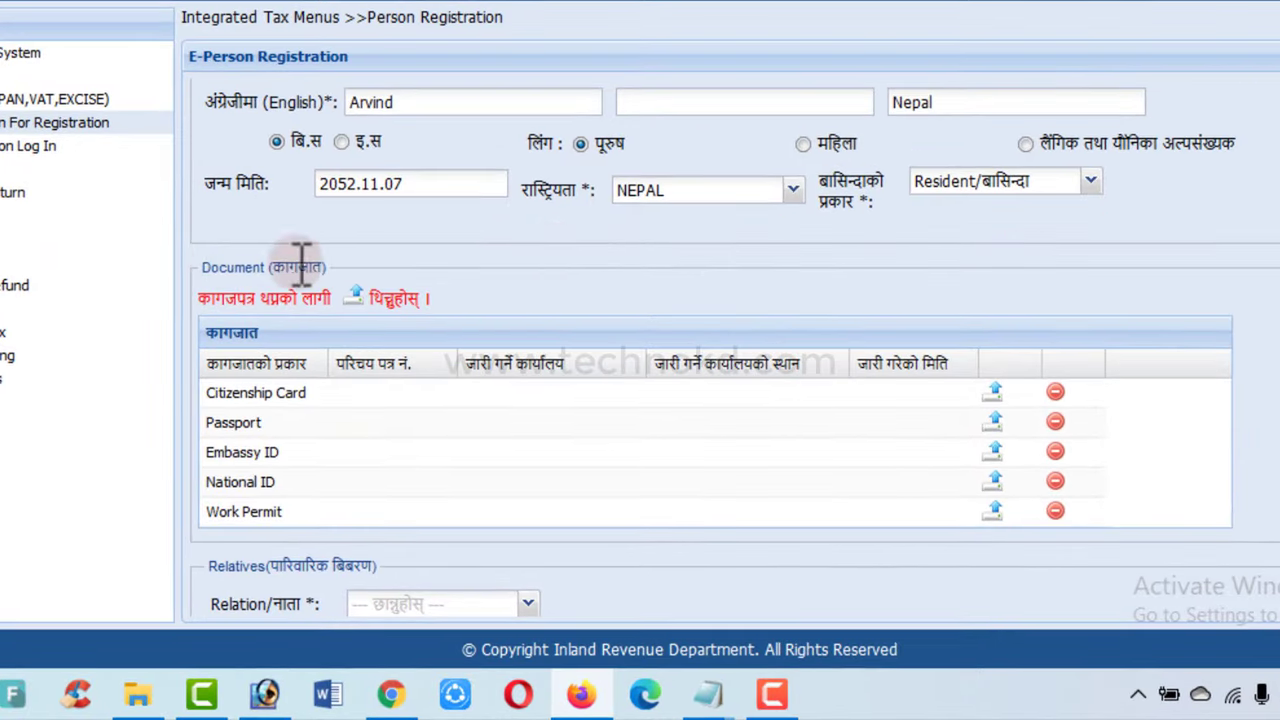
drag(201, 267, 477, 286)
click(477, 275)
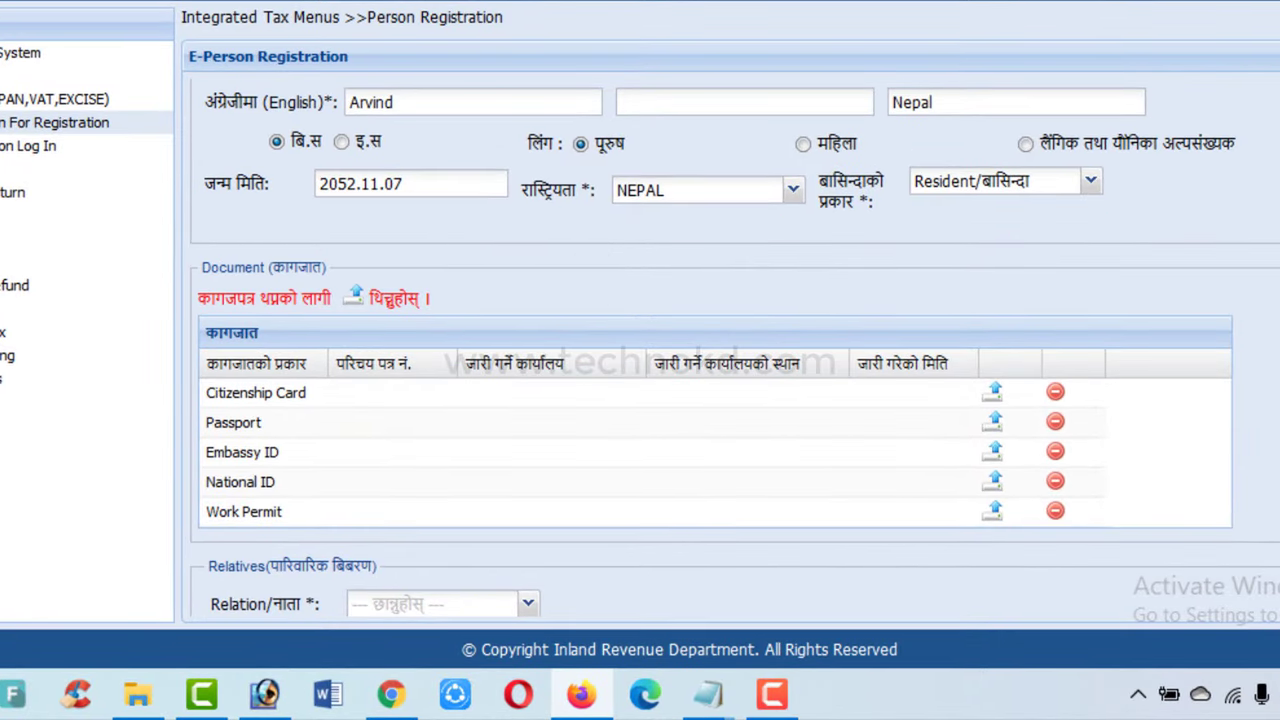
scroll(700, 400, down, 1)
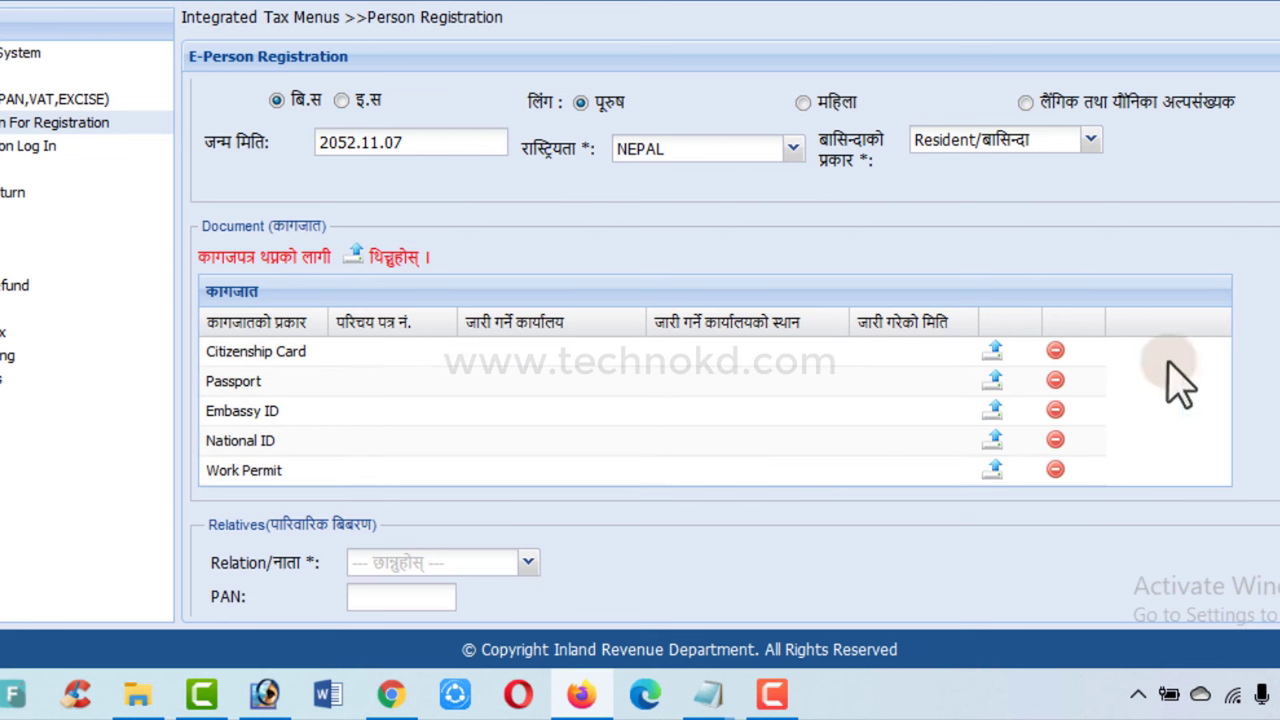
Open the Citizenship Card upload form, enter the card number and paste the issuing office.
click(994, 350)
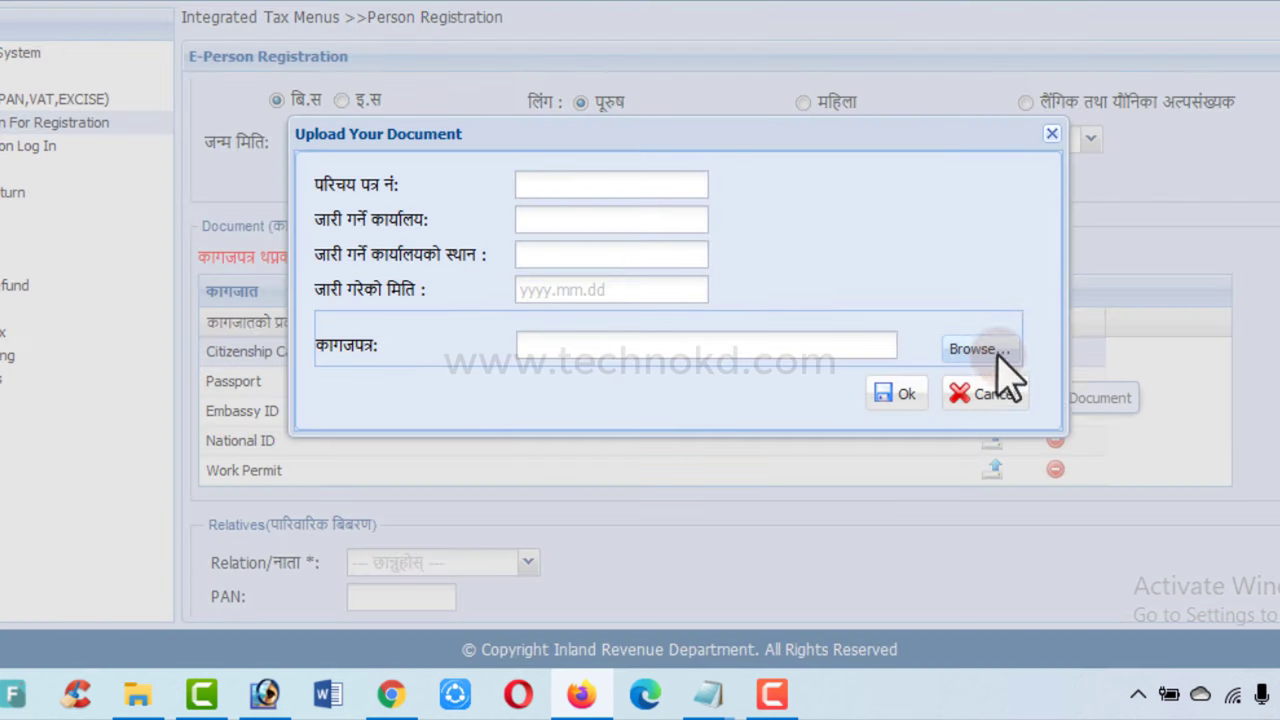
click(558, 186)
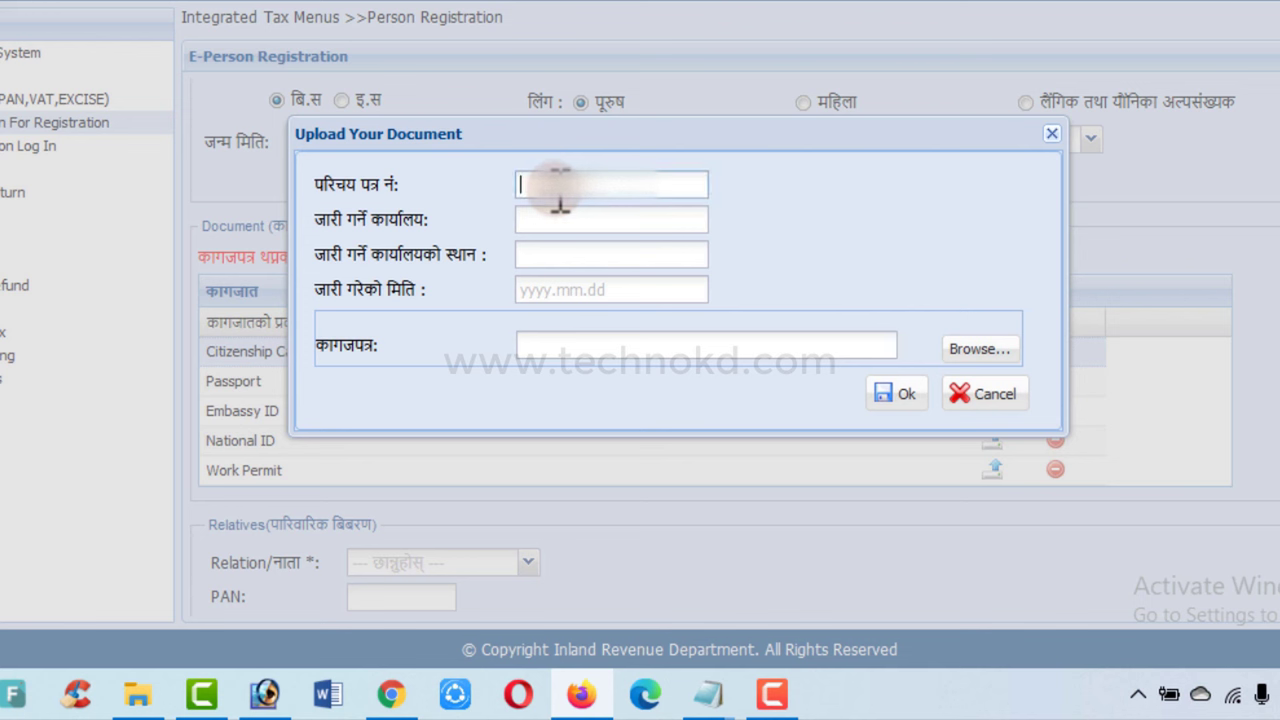
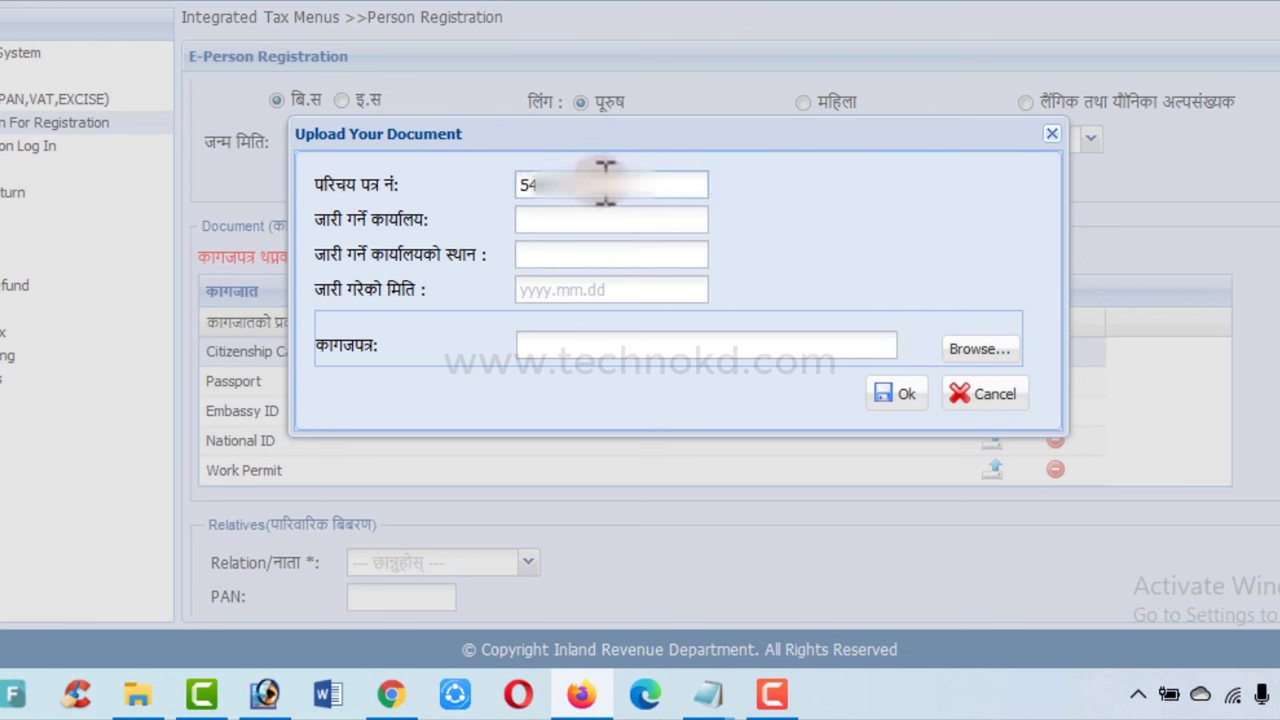
drag(517, 177, 592, 177)
click(603, 175)
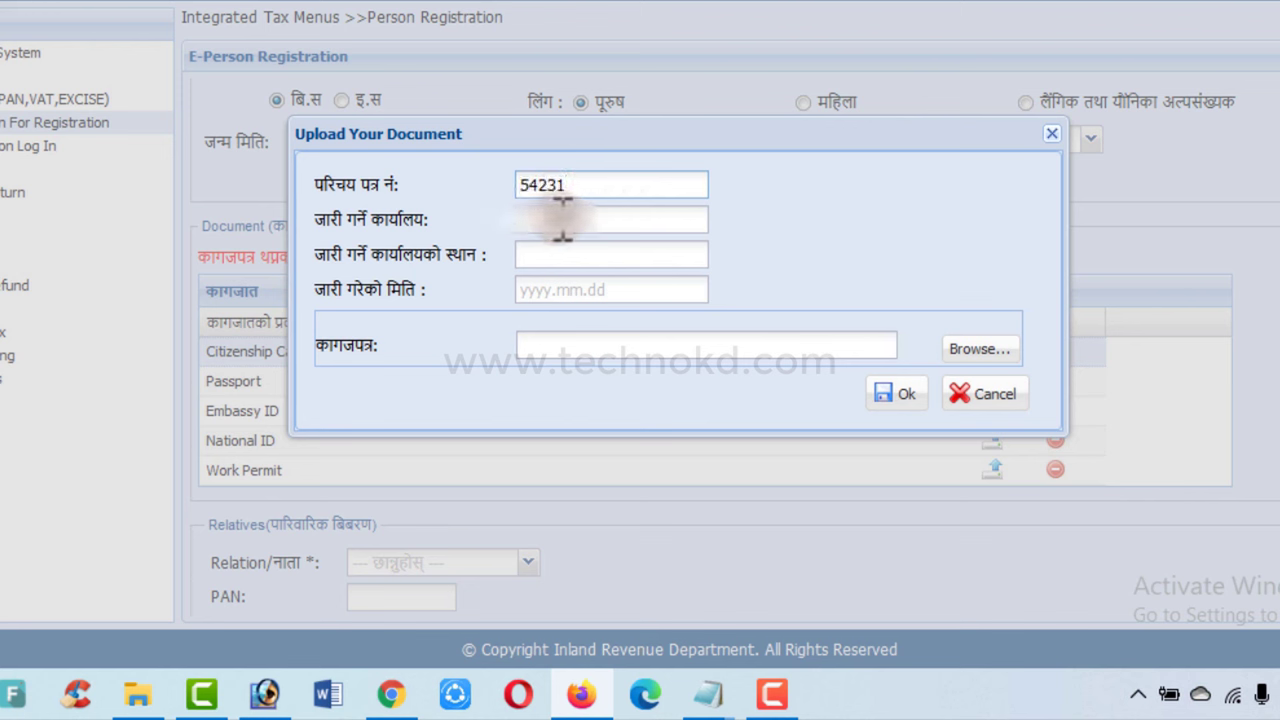
click(563, 218)
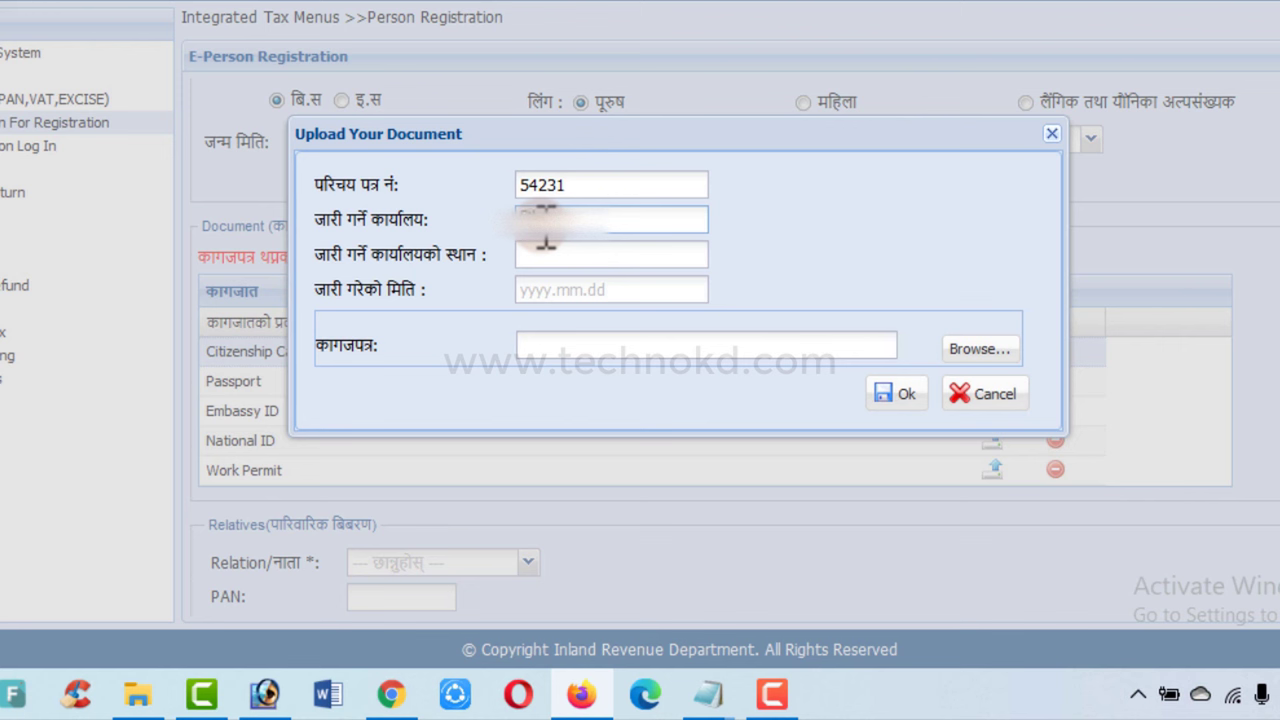
key(ctrl+v)
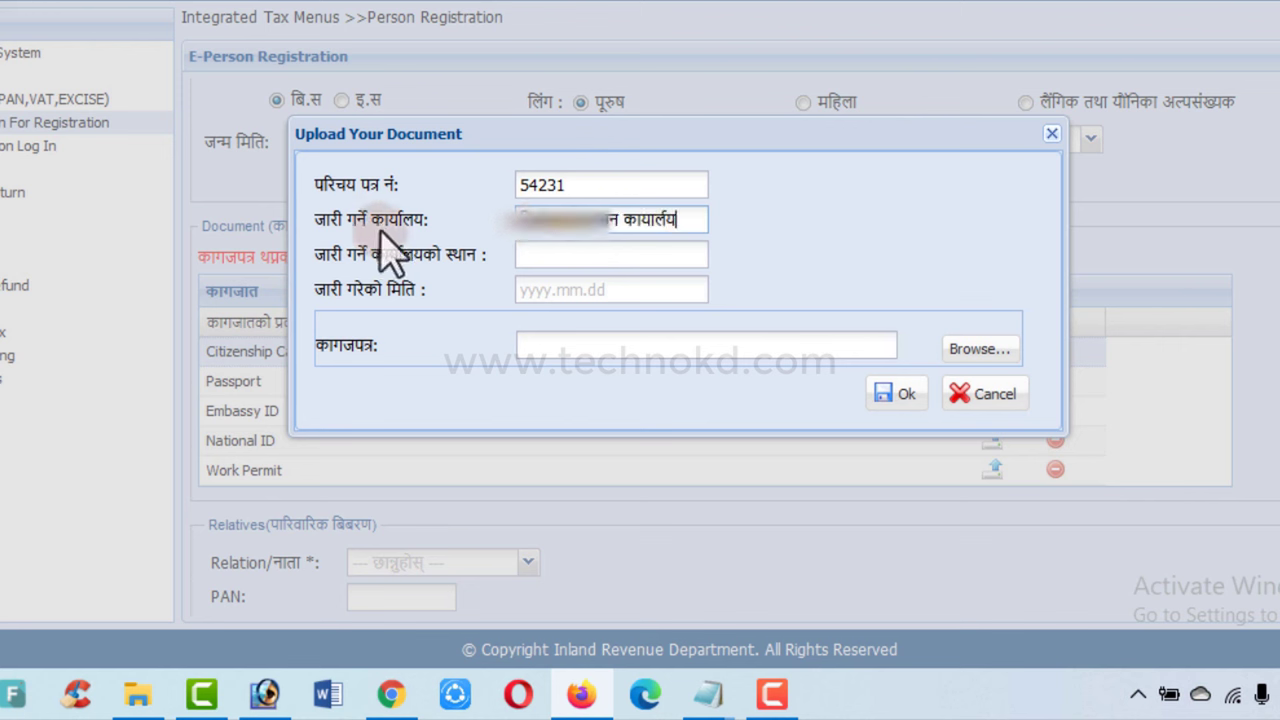
Enter issue place मोरगं and issue date 2075.11.05, then browse for the scanned file.
click(673, 255)
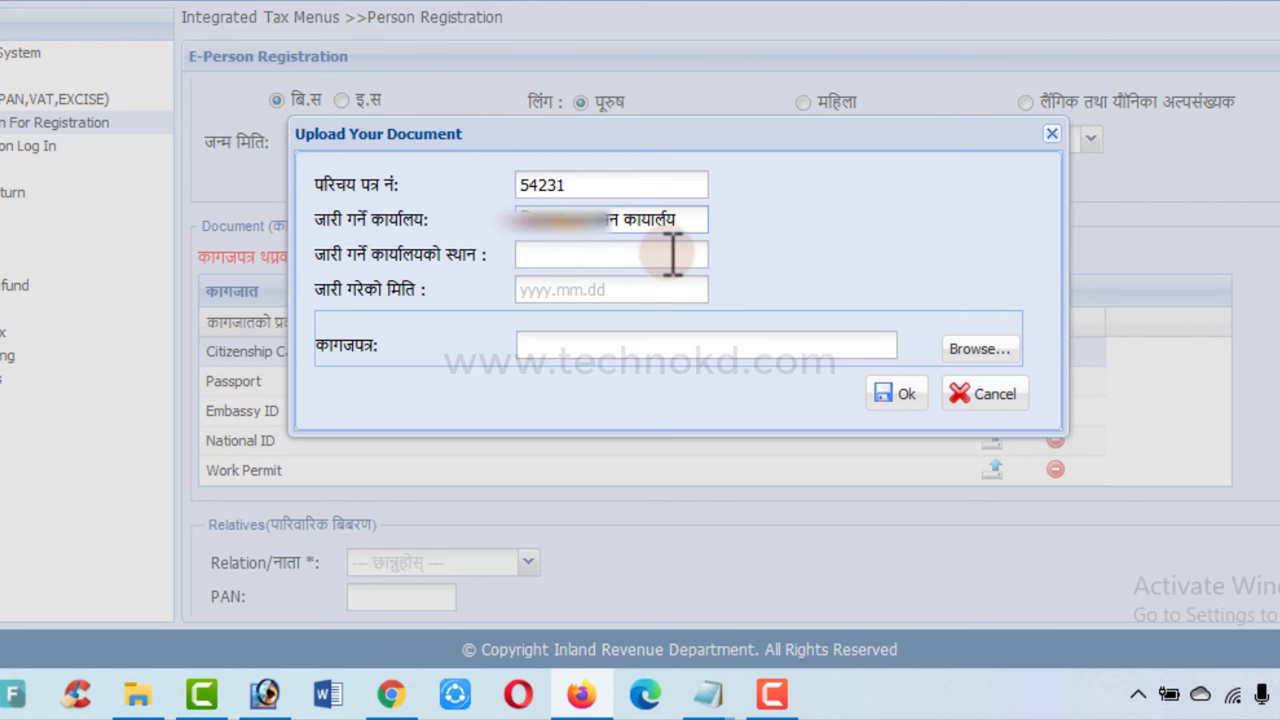
click(632, 258)
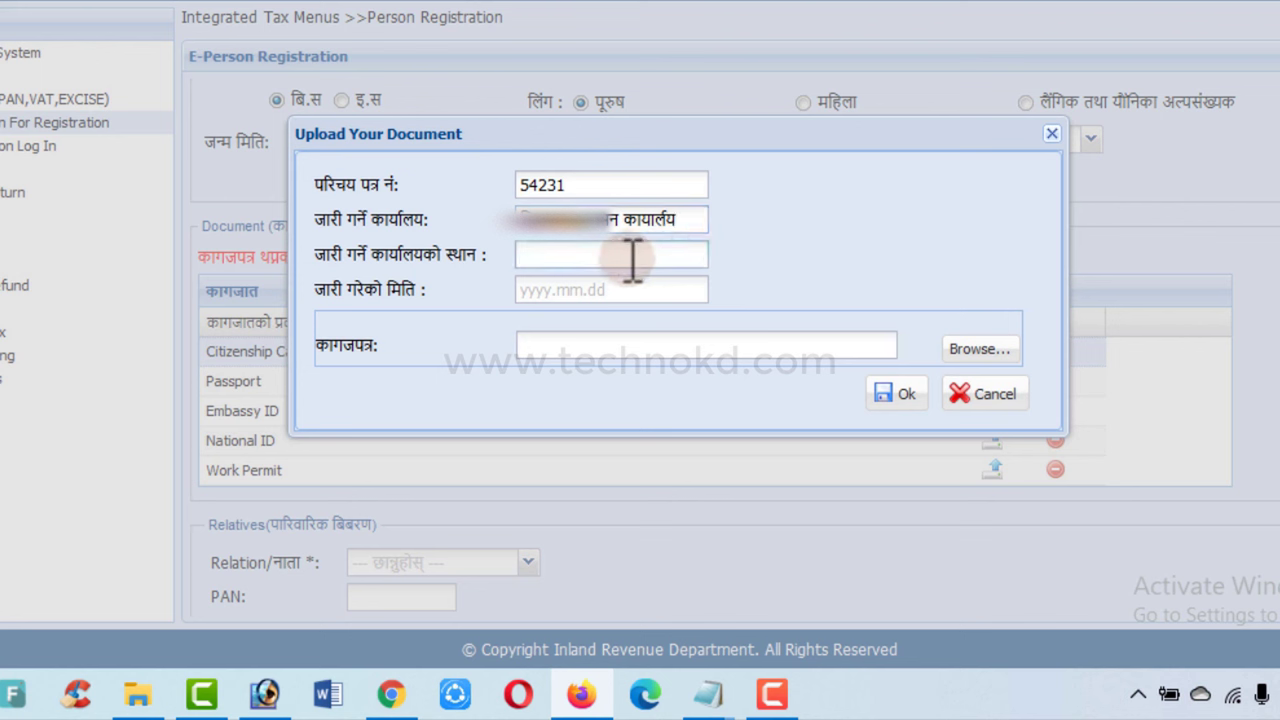
text(मो)
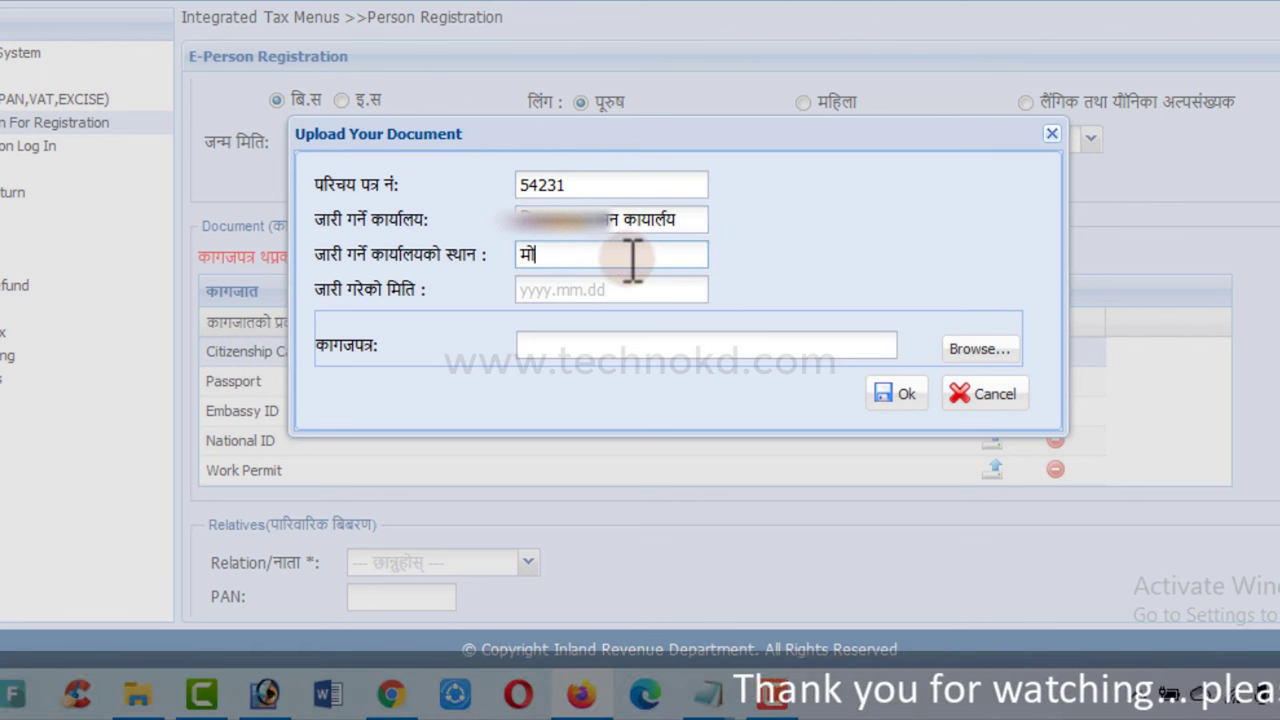
text(रगं)
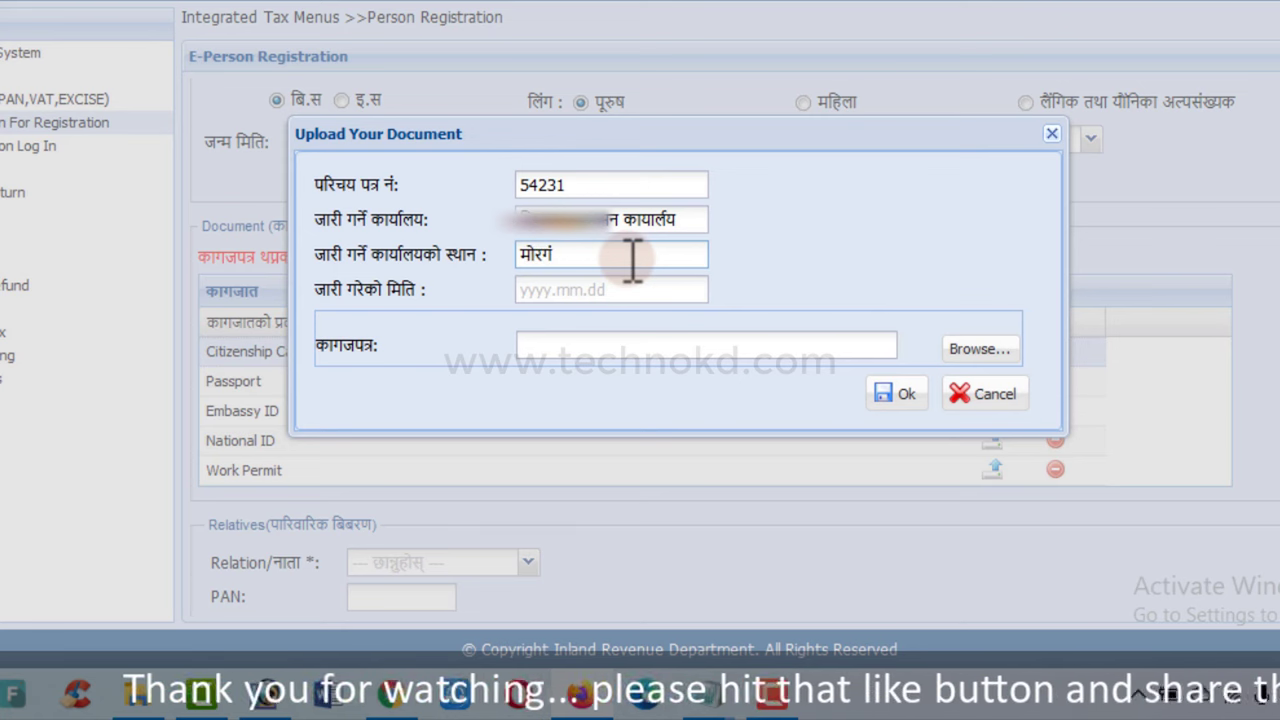
click(565, 292)
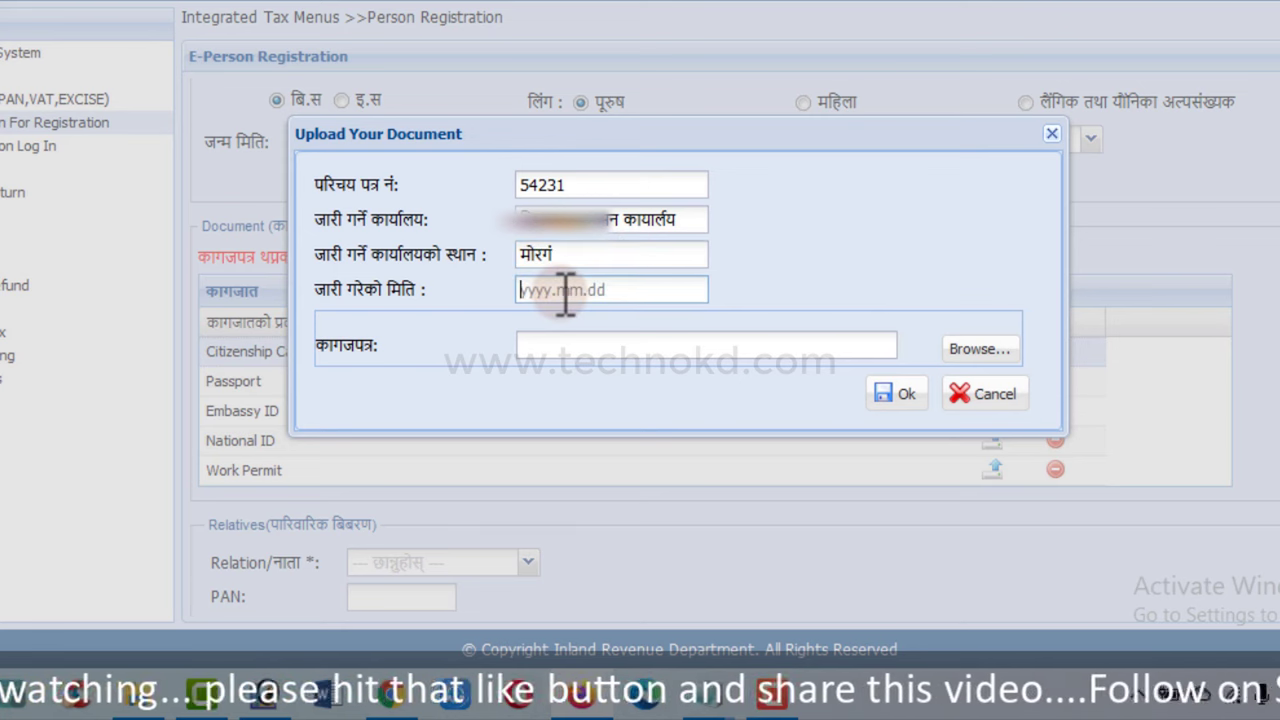
text(2075)
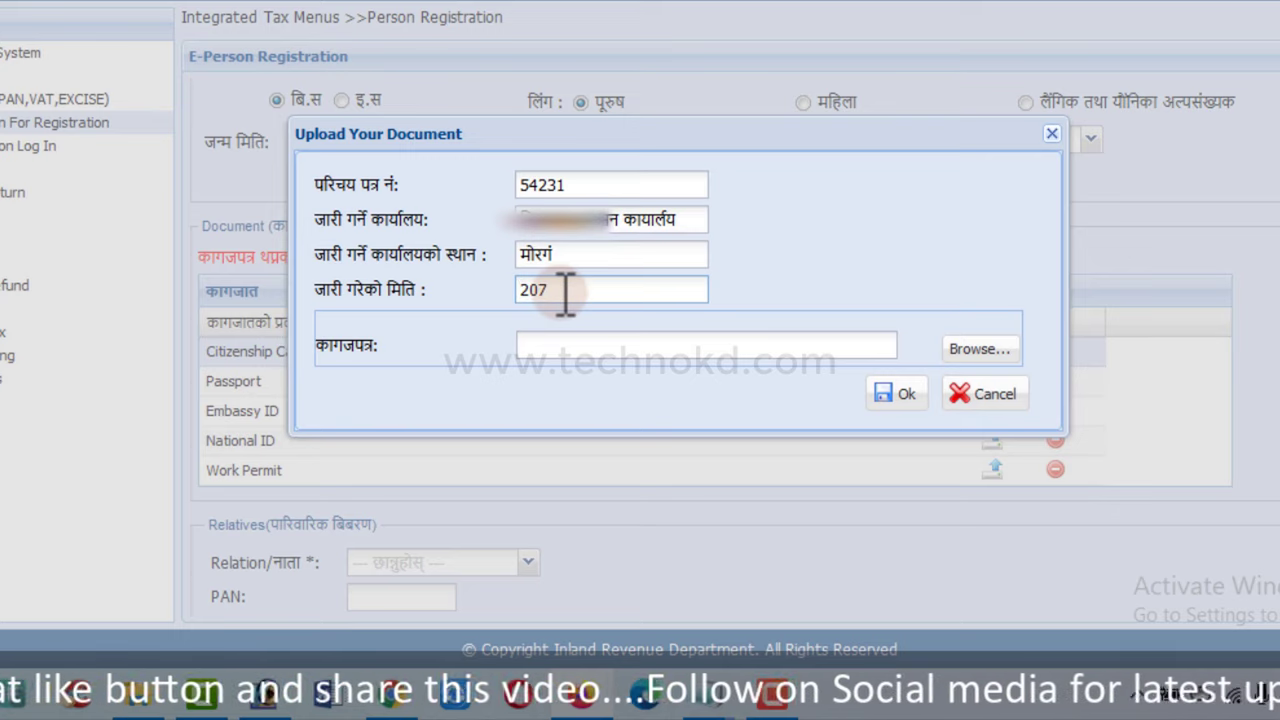
text(.11.05)
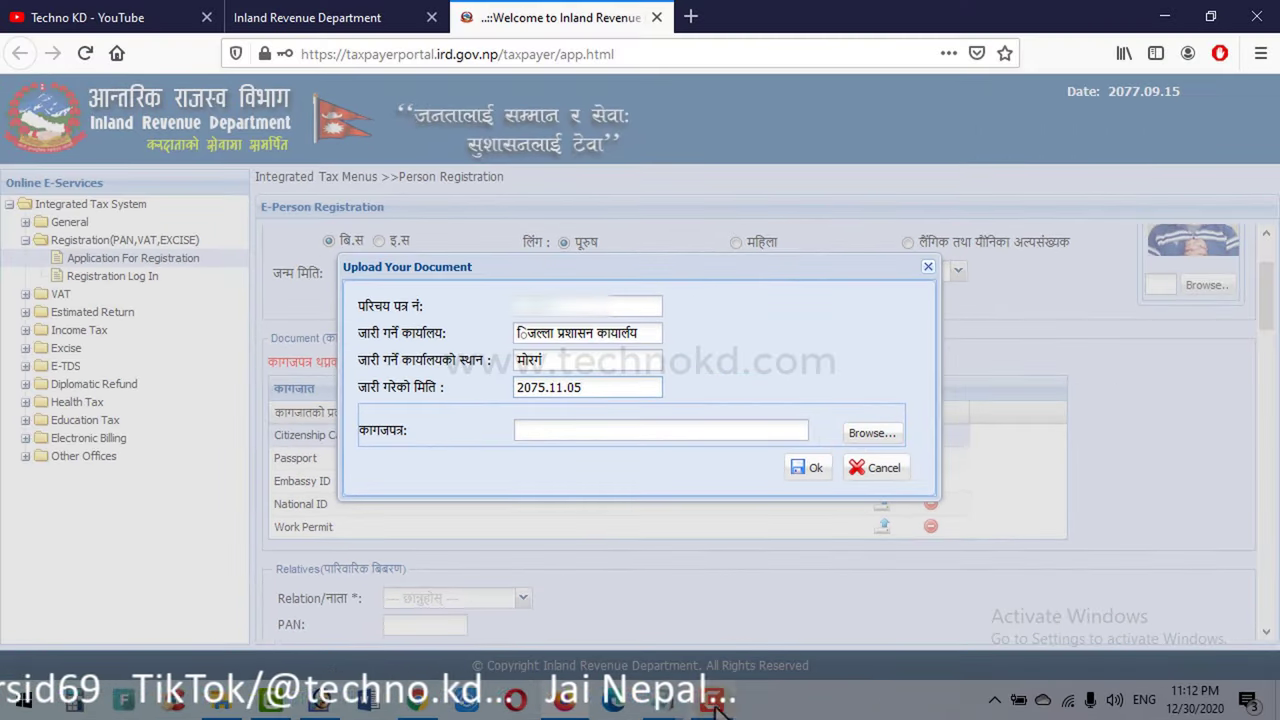
click(978, 349)
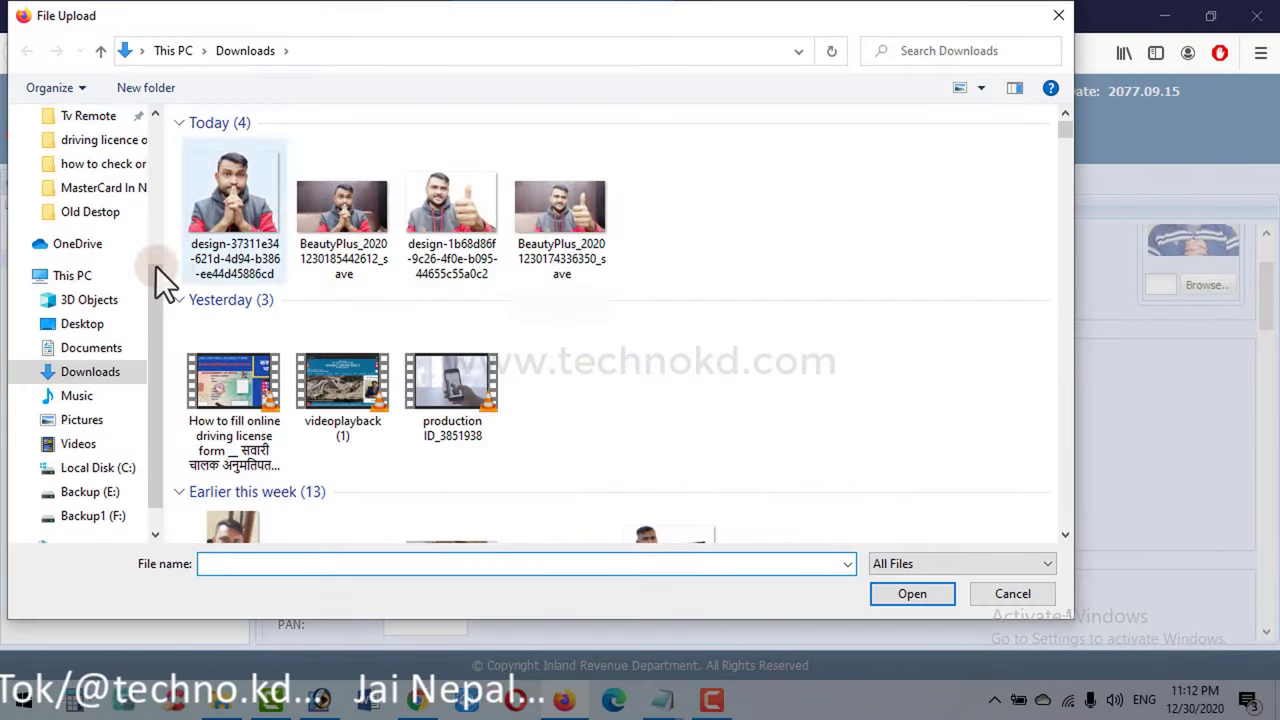
Upload the national ID card image from the Desktop and save the Citizenship Card row.
scroll(114, 280, up, 4)
click(120, 160)
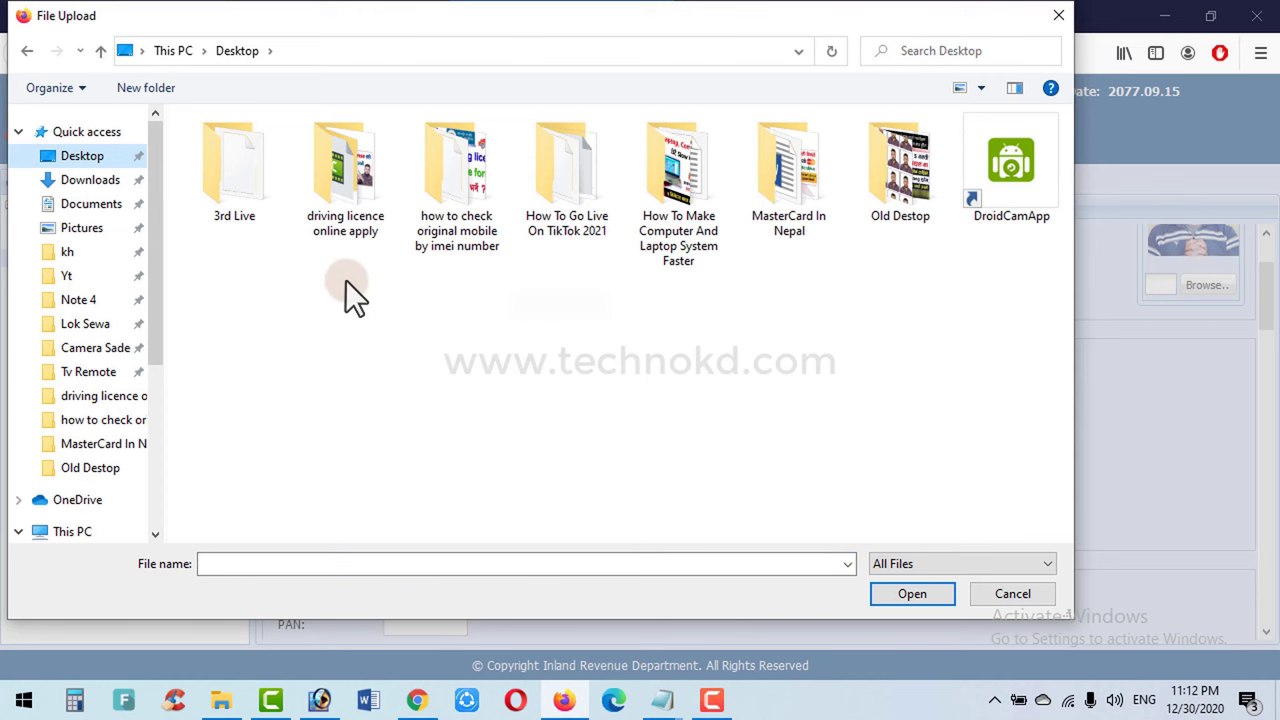
click(223, 324)
click(903, 593)
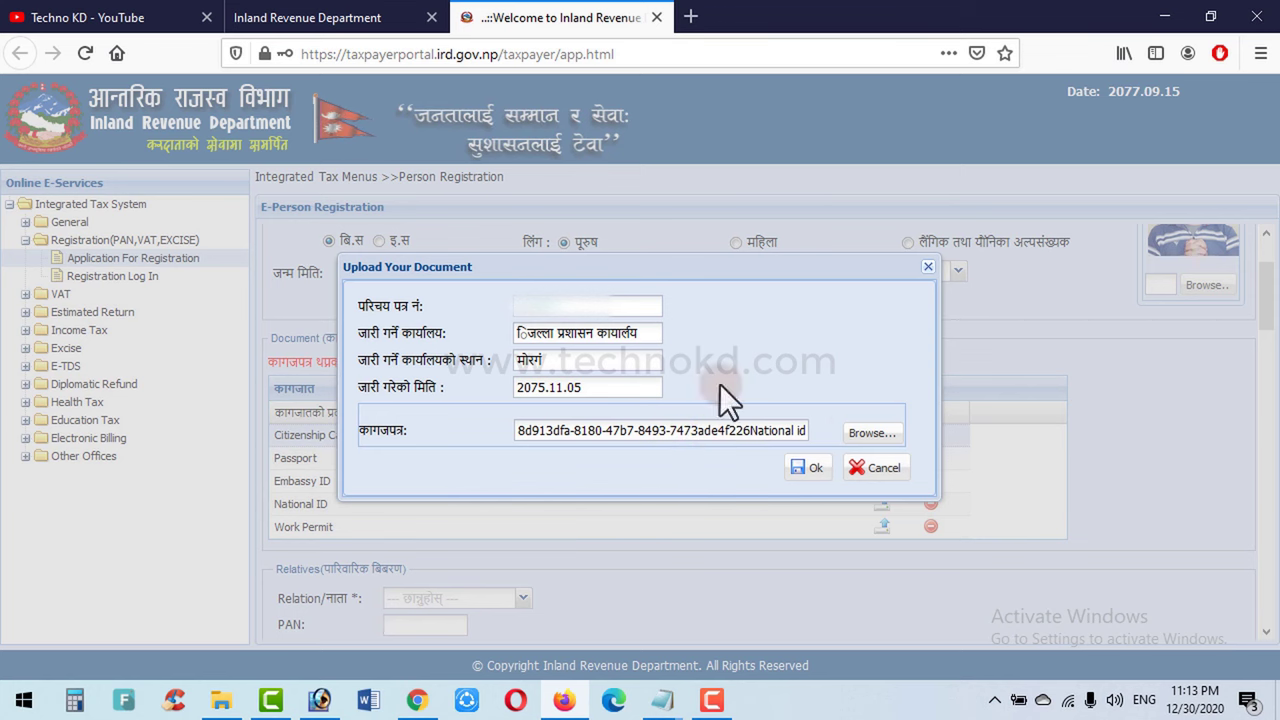
click(808, 468)
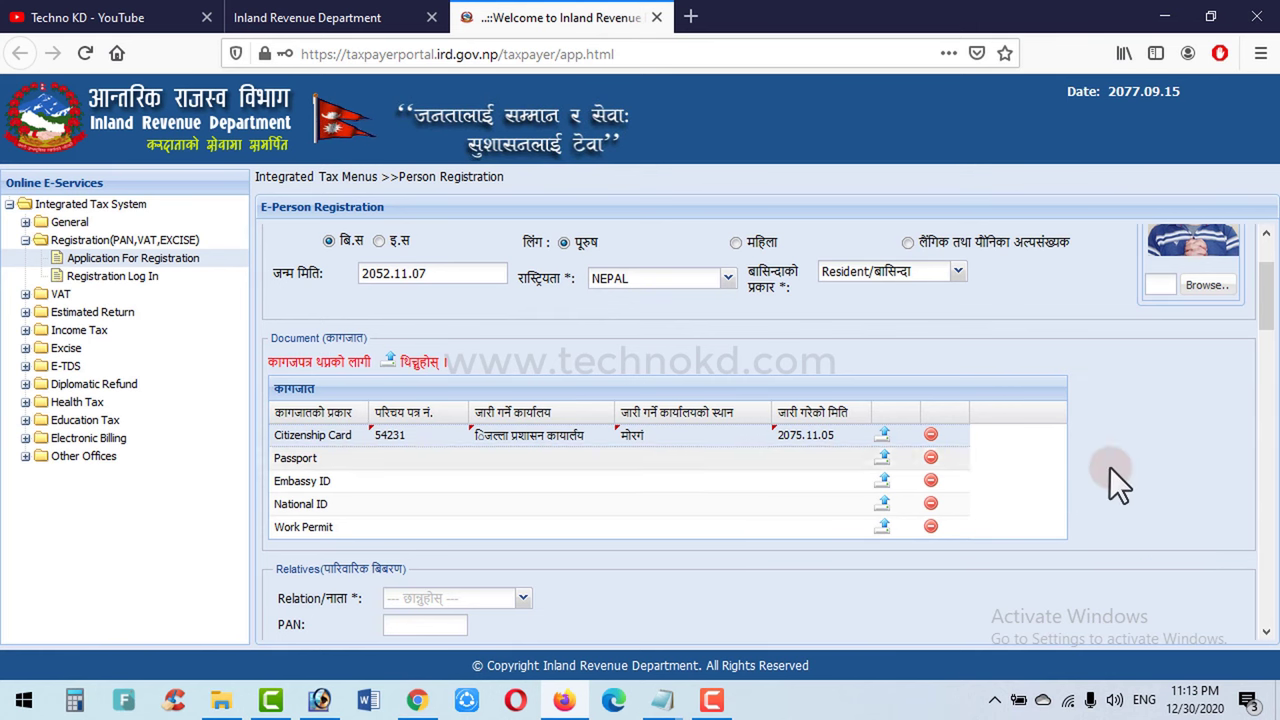
Scroll down to the Relatives section and open the Relation (नाता) dropdown.
scroll(1153, 456, down, 2)
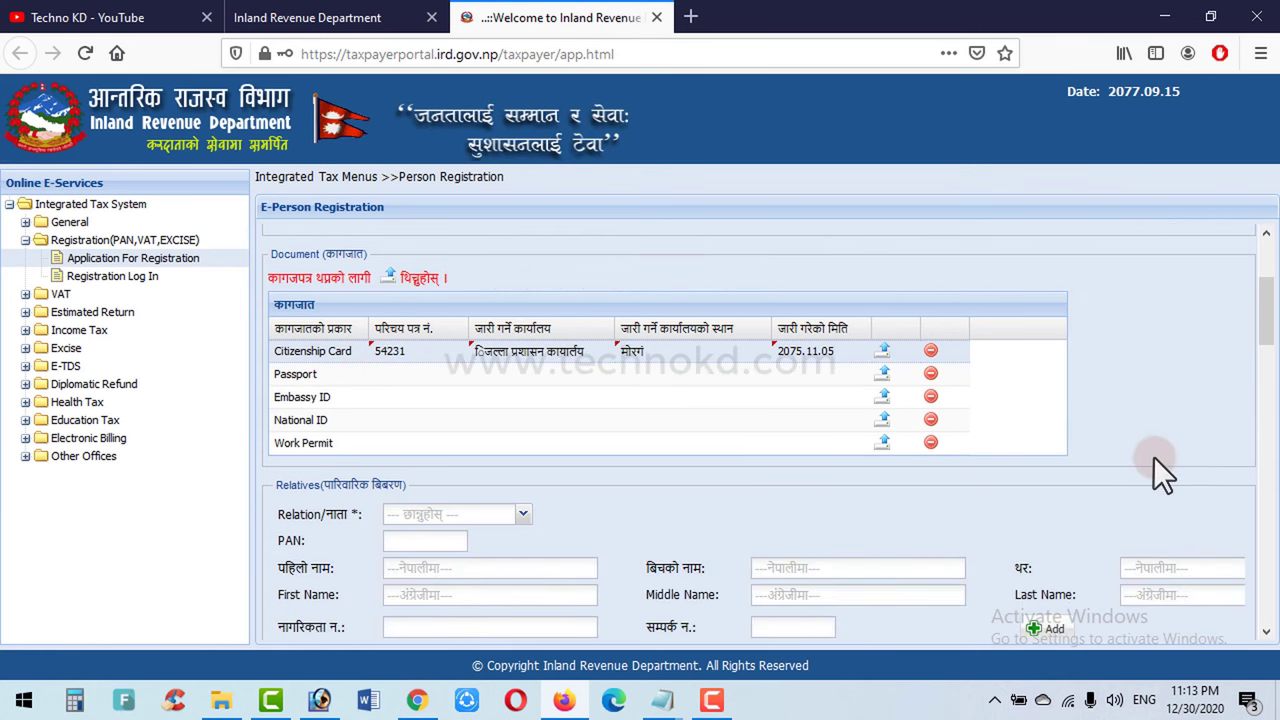
scroll(1153, 465, down, 2)
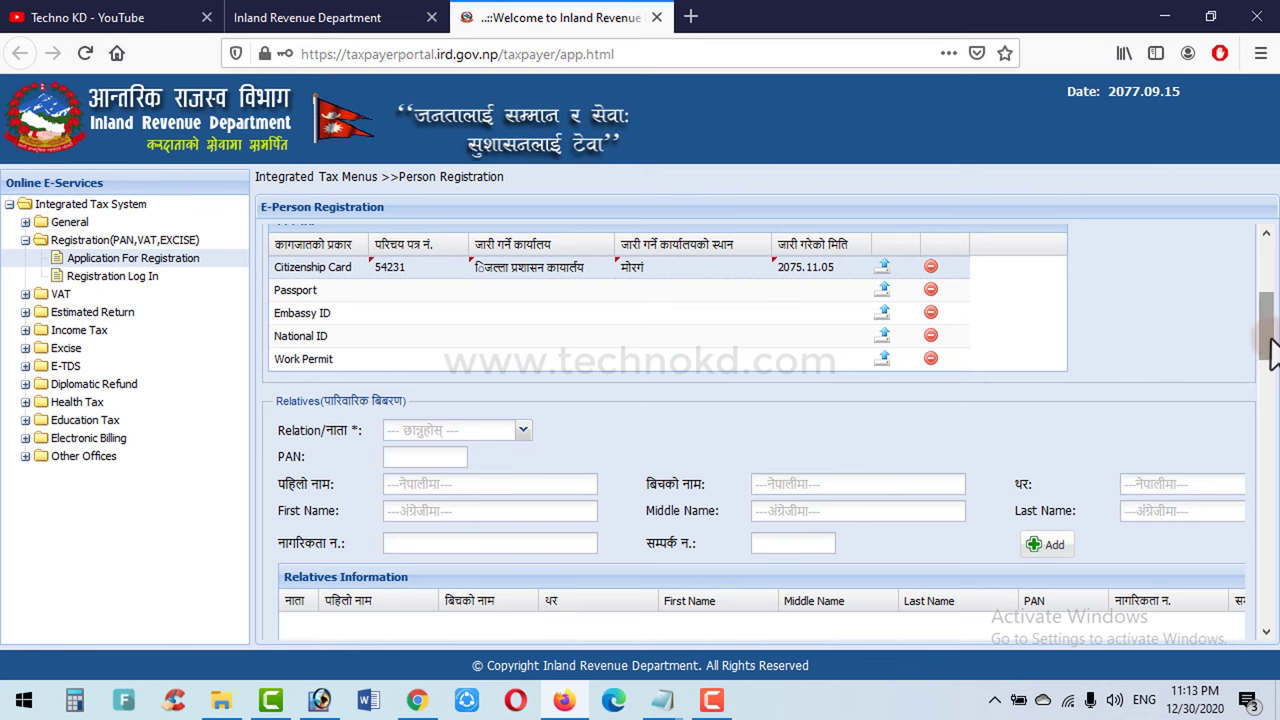
scroll(1268, 340, down, 3)
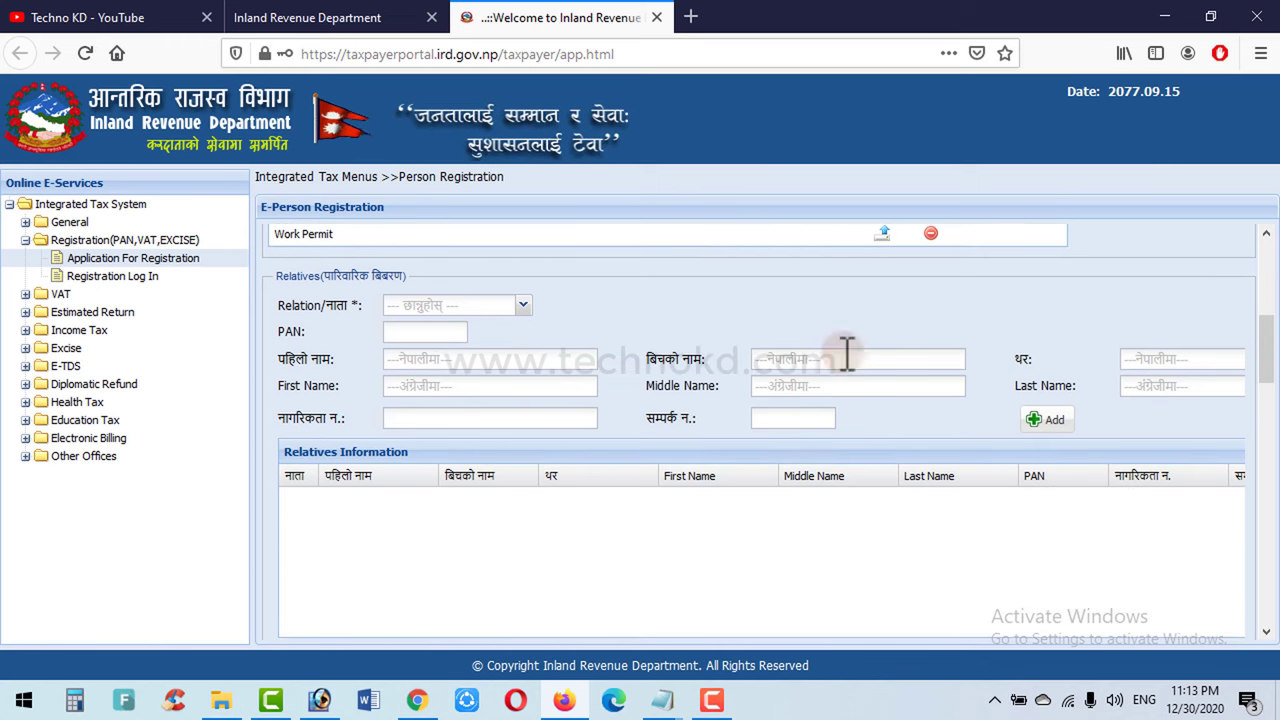
click(522, 307)
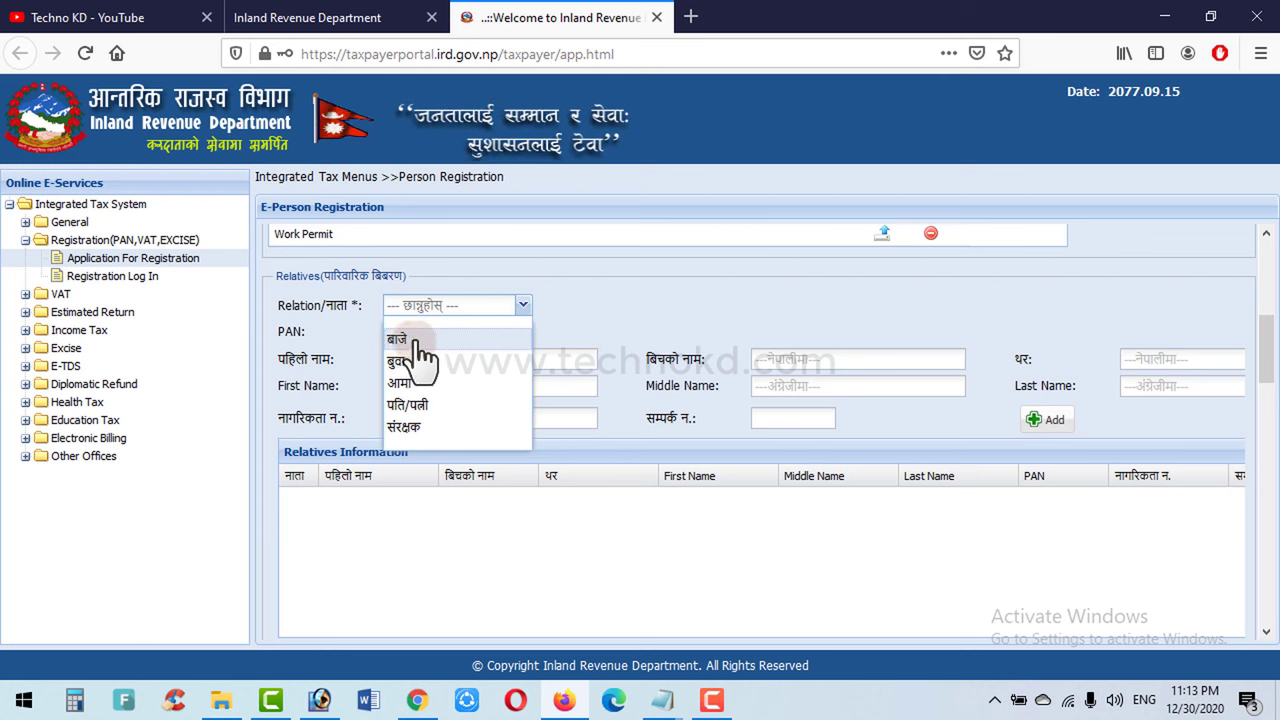
Set the relation to बुवा (father) and enter the father's first and last names.
click(418, 340)
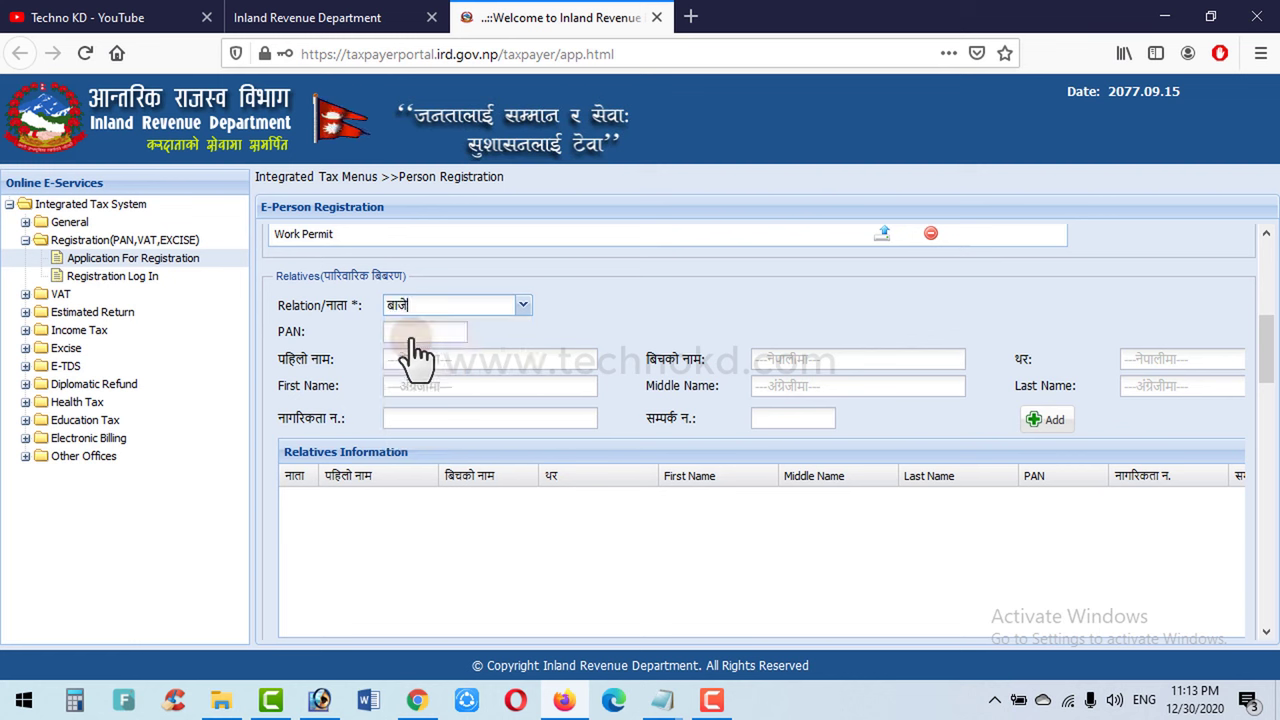
click(523, 306)
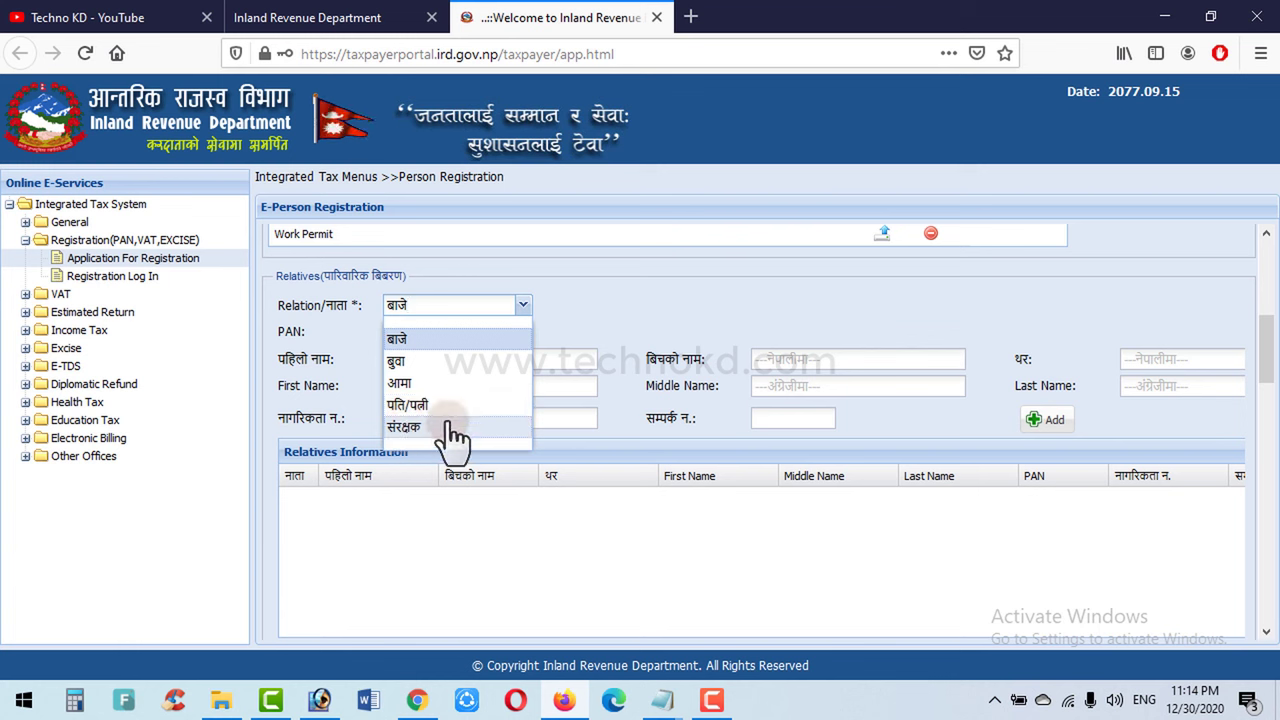
click(440, 361)
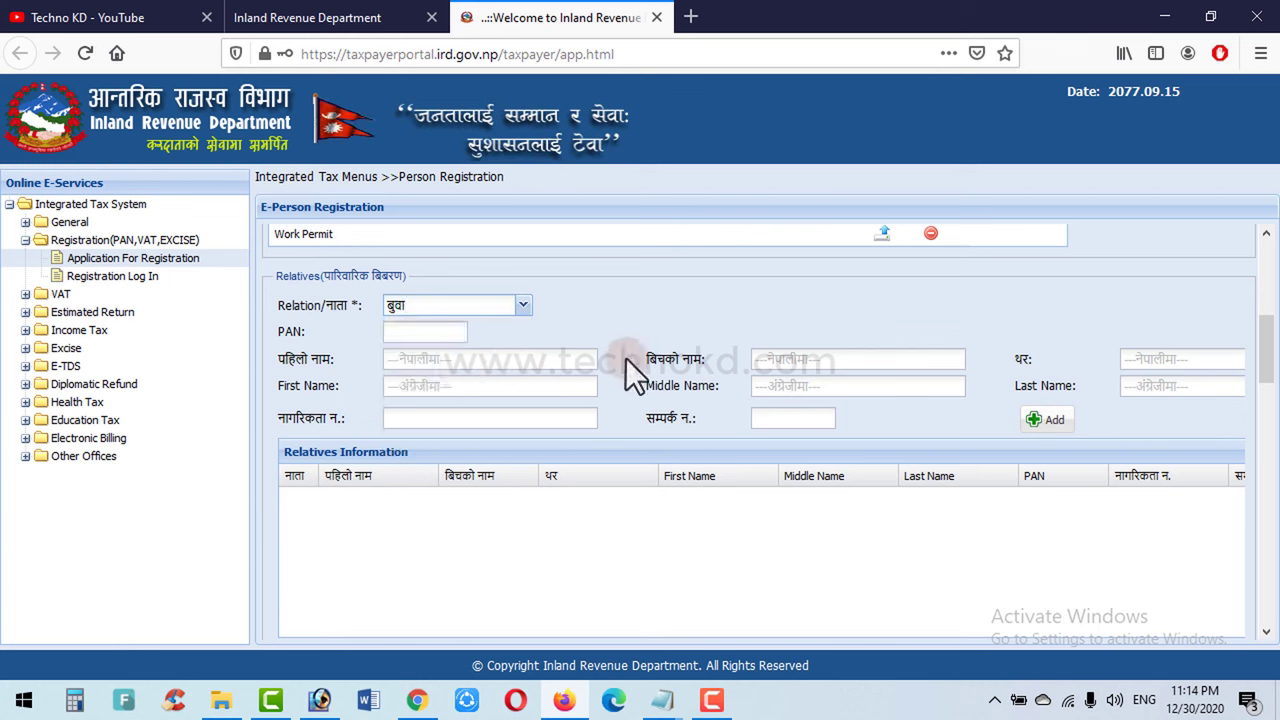
click(409, 333)
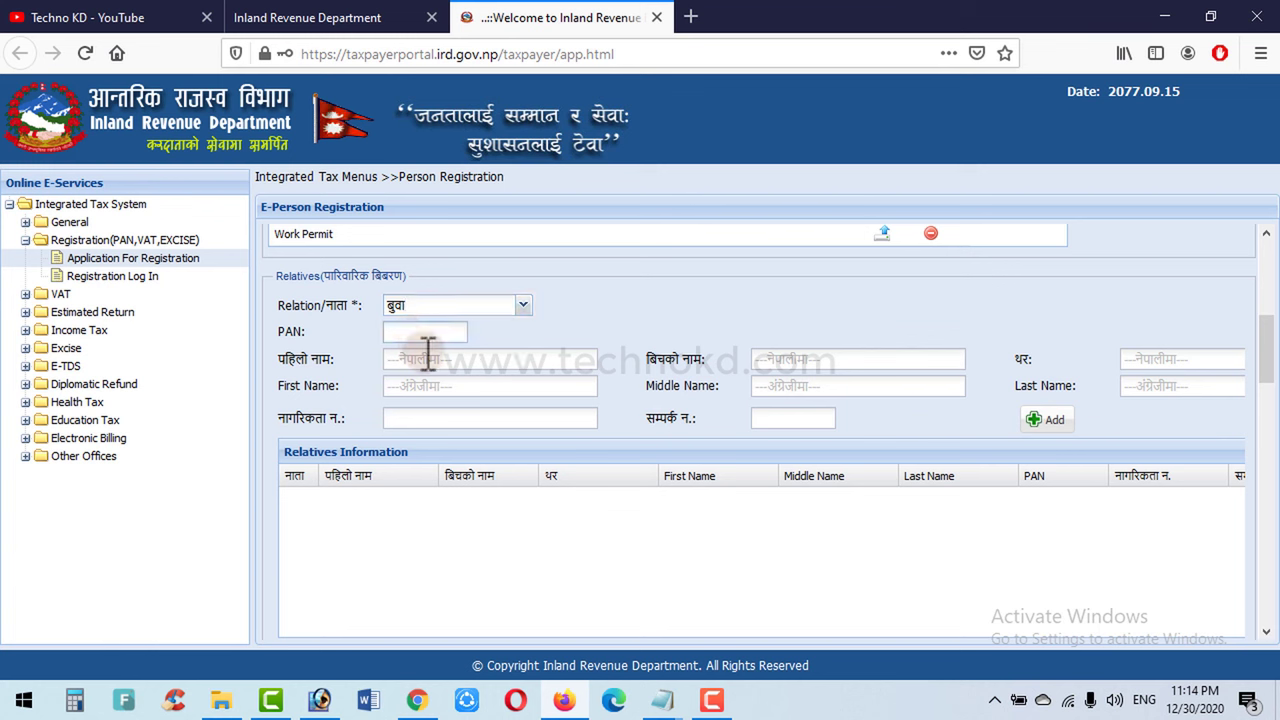
click(427, 362)
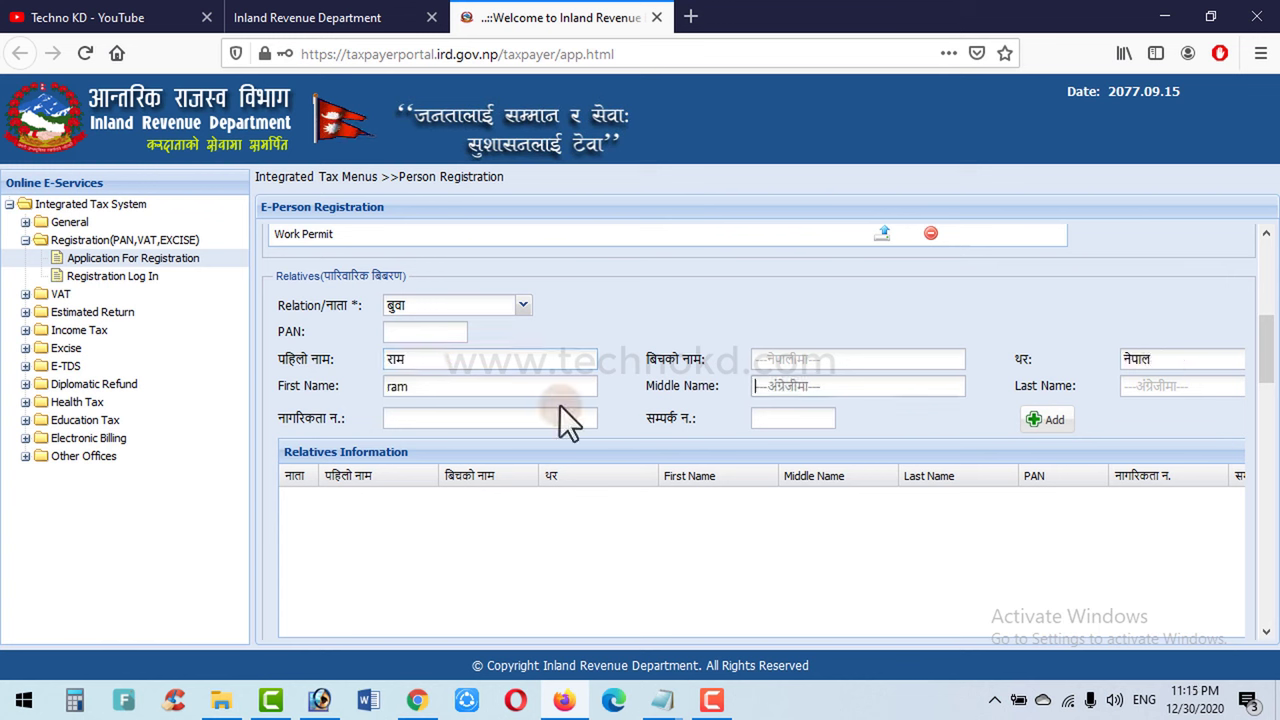
key(Tab)
text(Nepal)
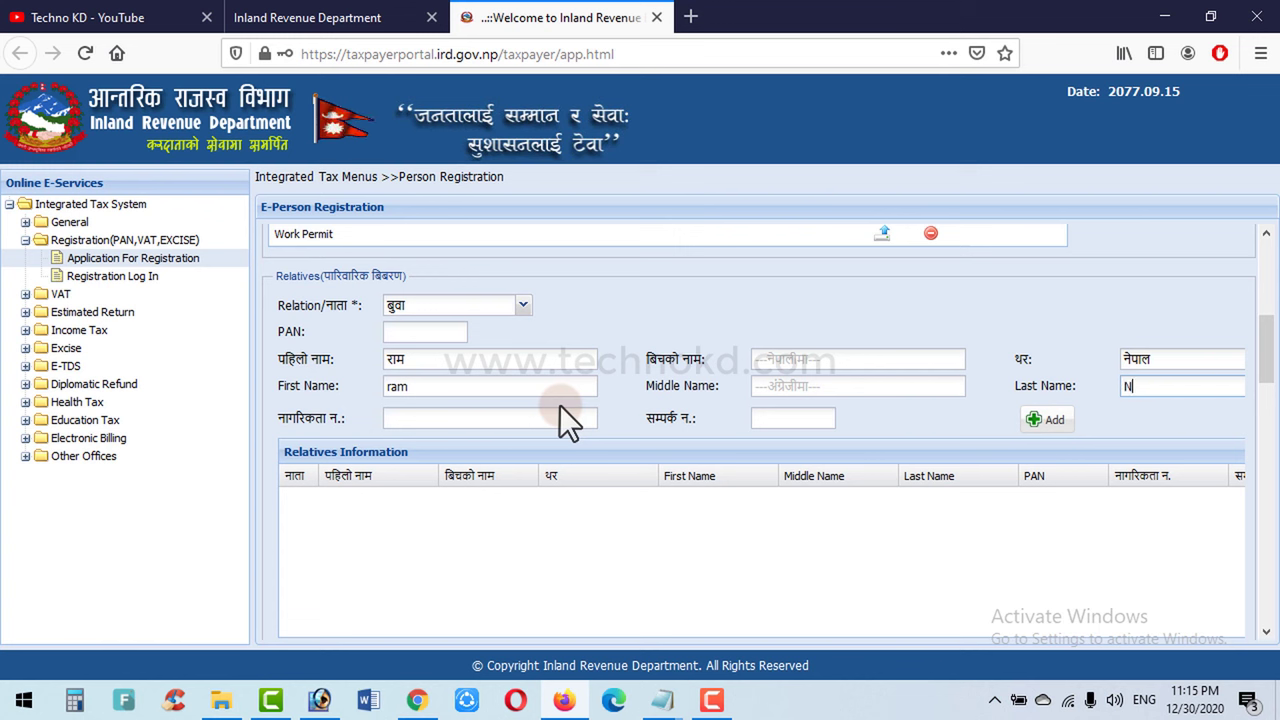
Enter the father's citizenship and contact numbers and add him to Relatives Information.
key(Tab)
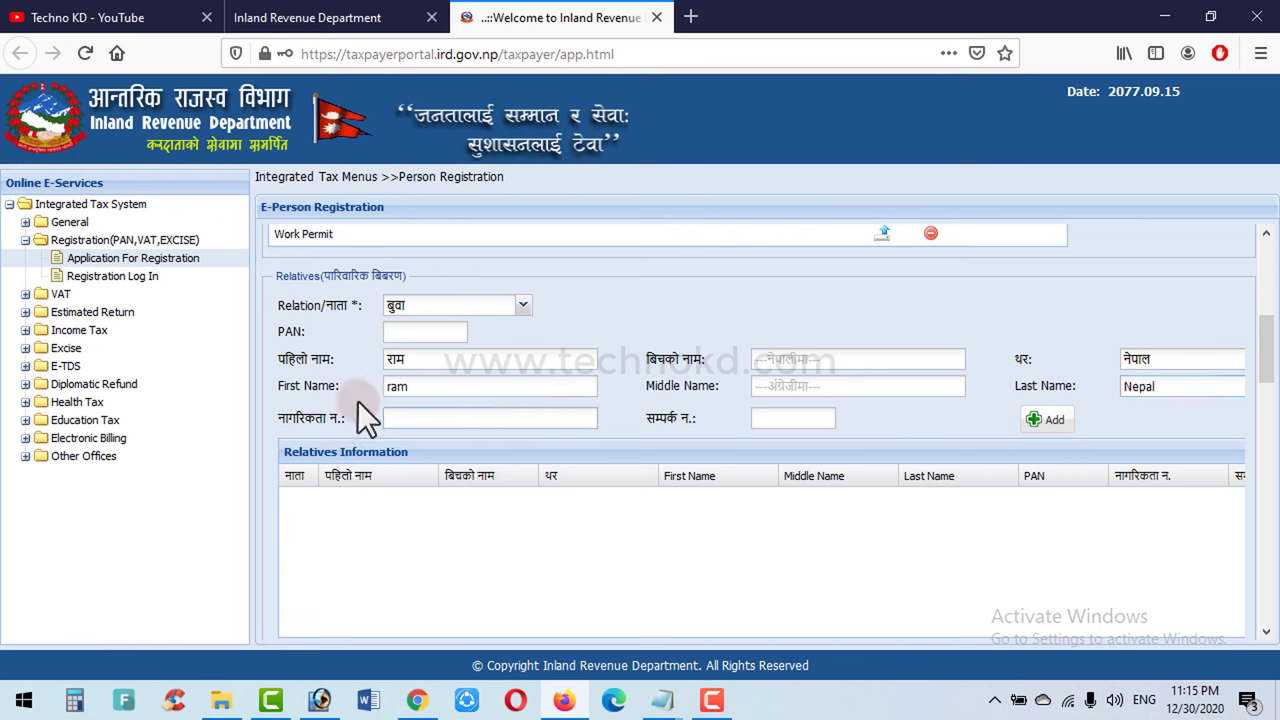
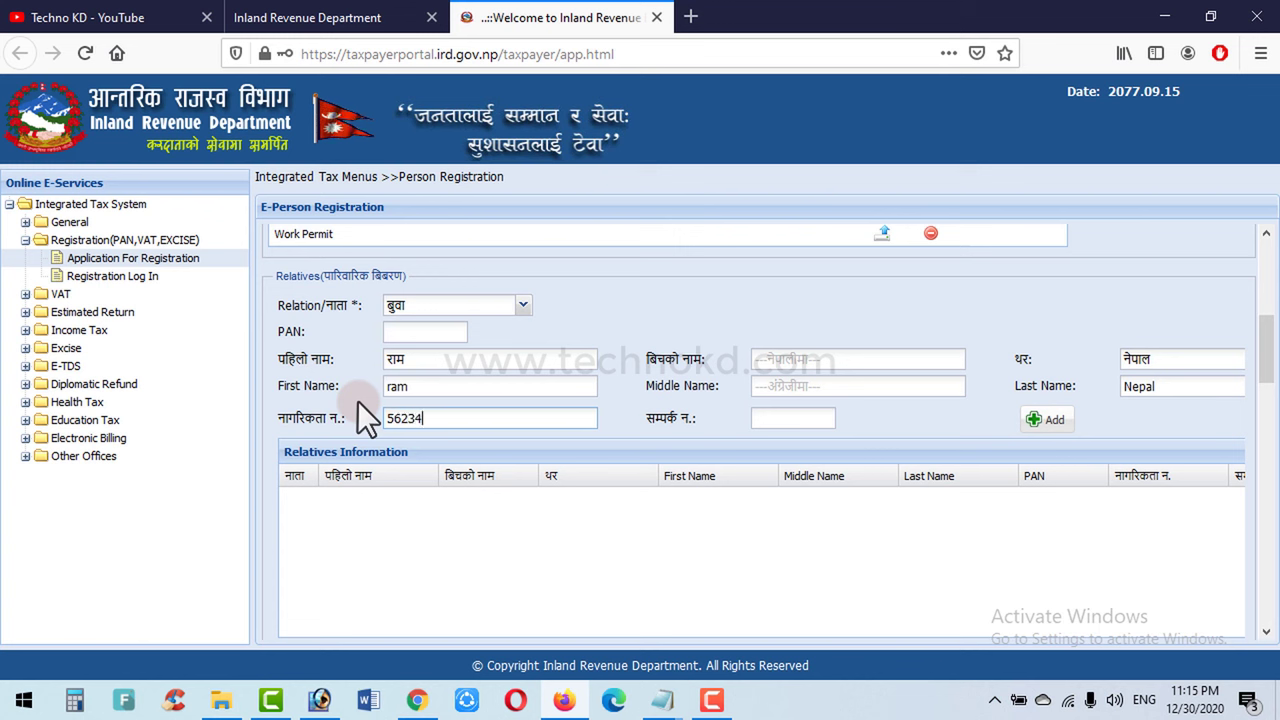
click(798, 419)
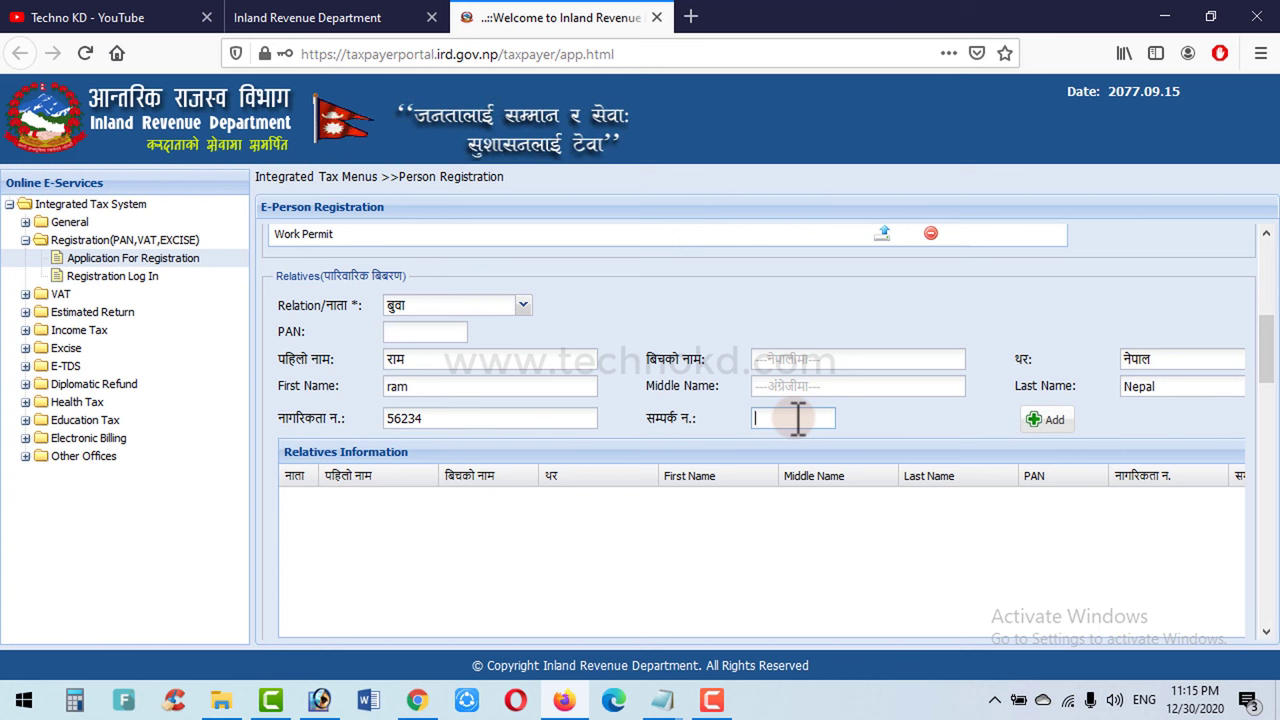
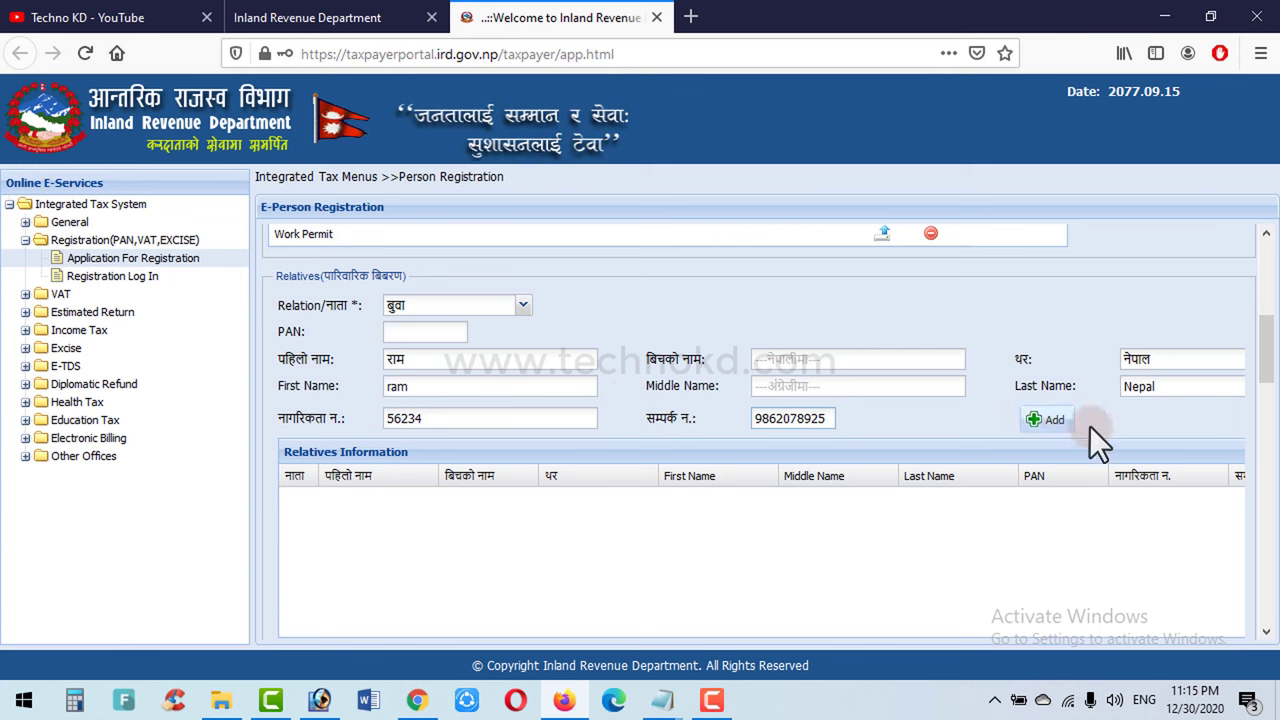
click(1037, 421)
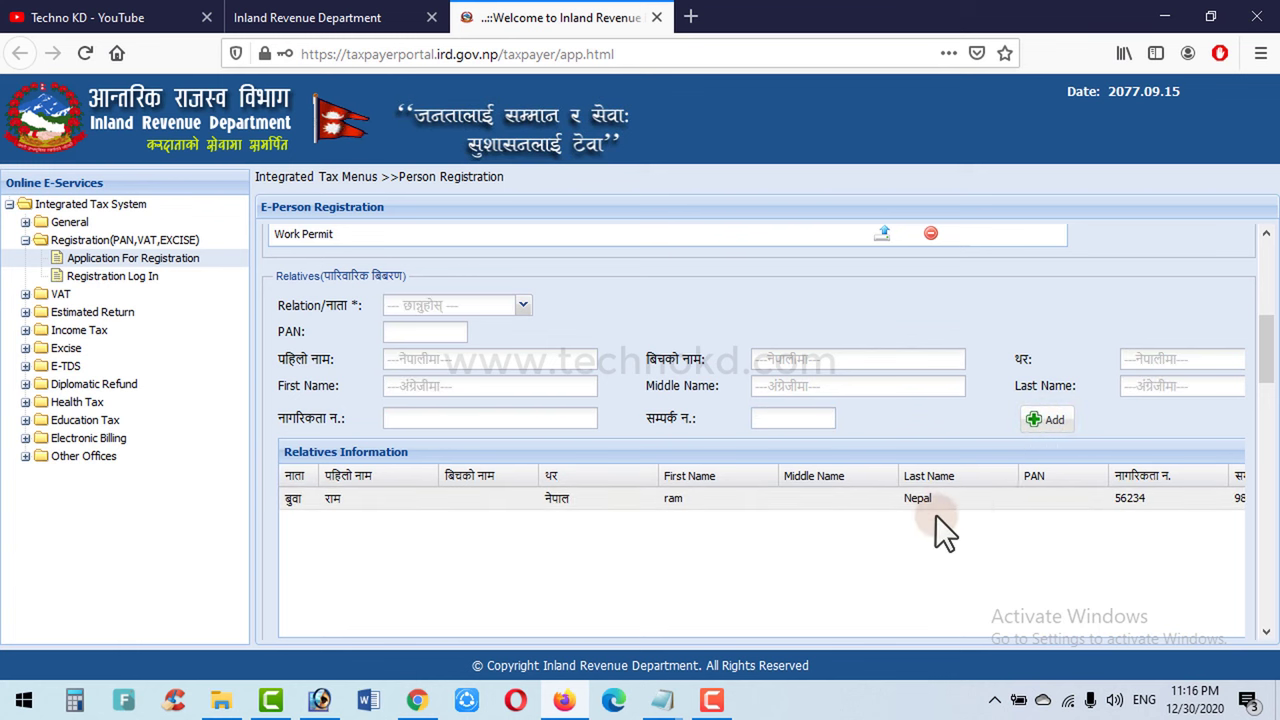
click(522, 306)
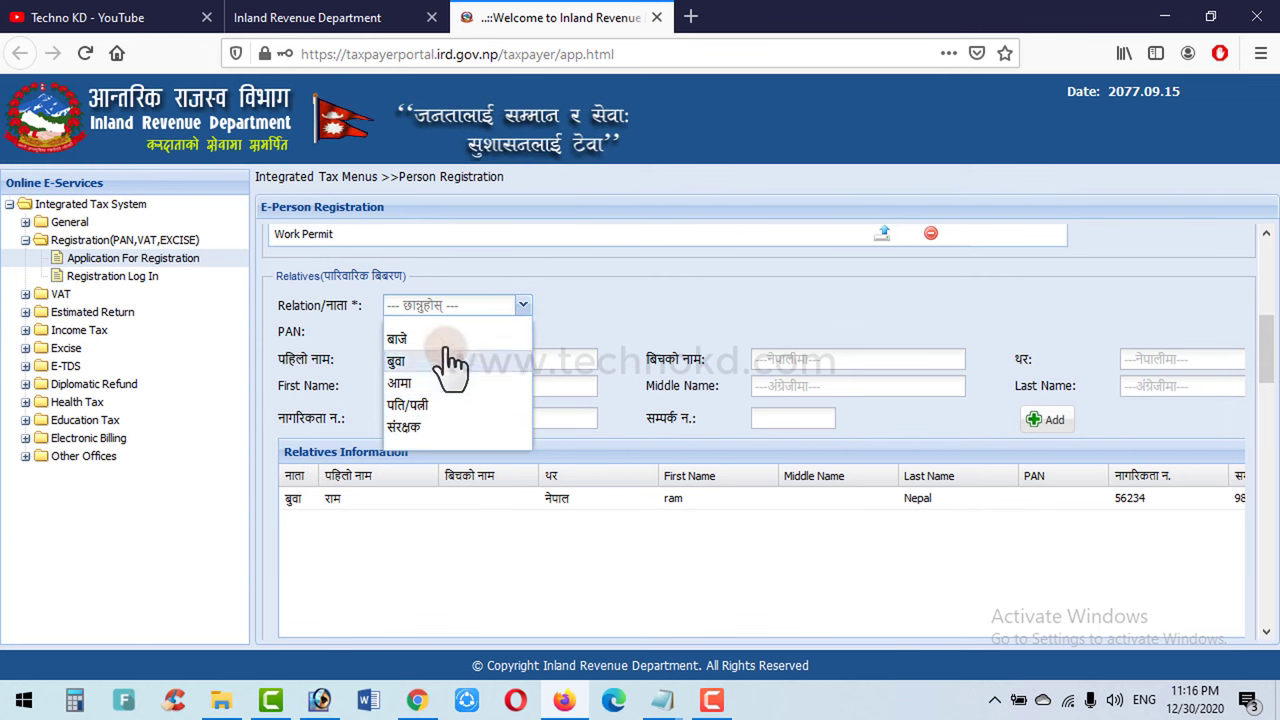
click(661, 305)
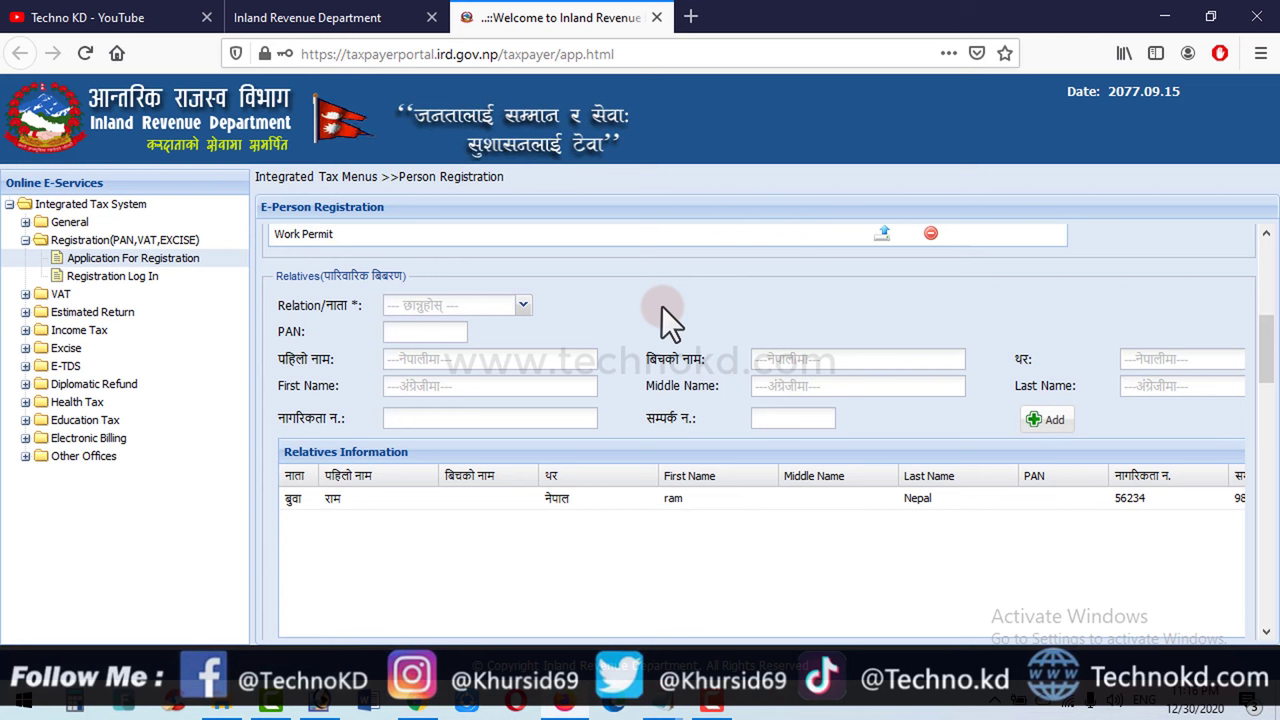
click(522, 305)
click(635, 301)
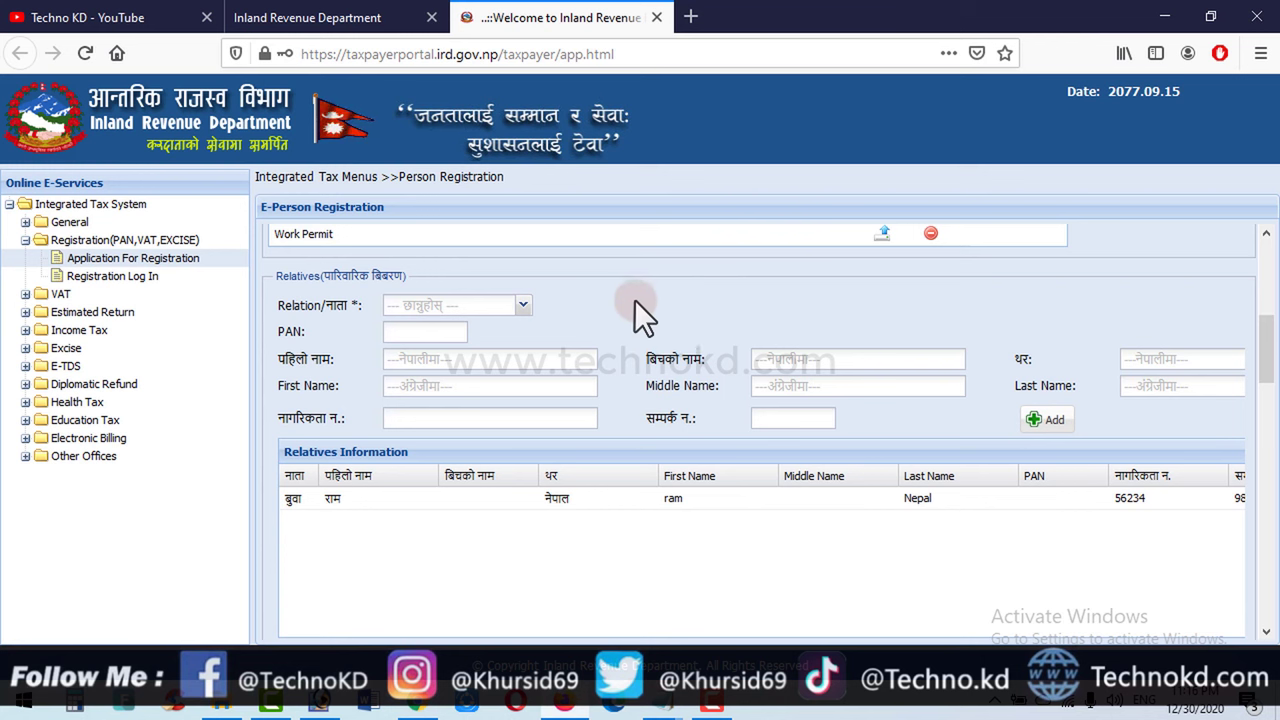
Scroll to Source of Income and tick Others (अन्य).
scroll(635, 301, down, 2)
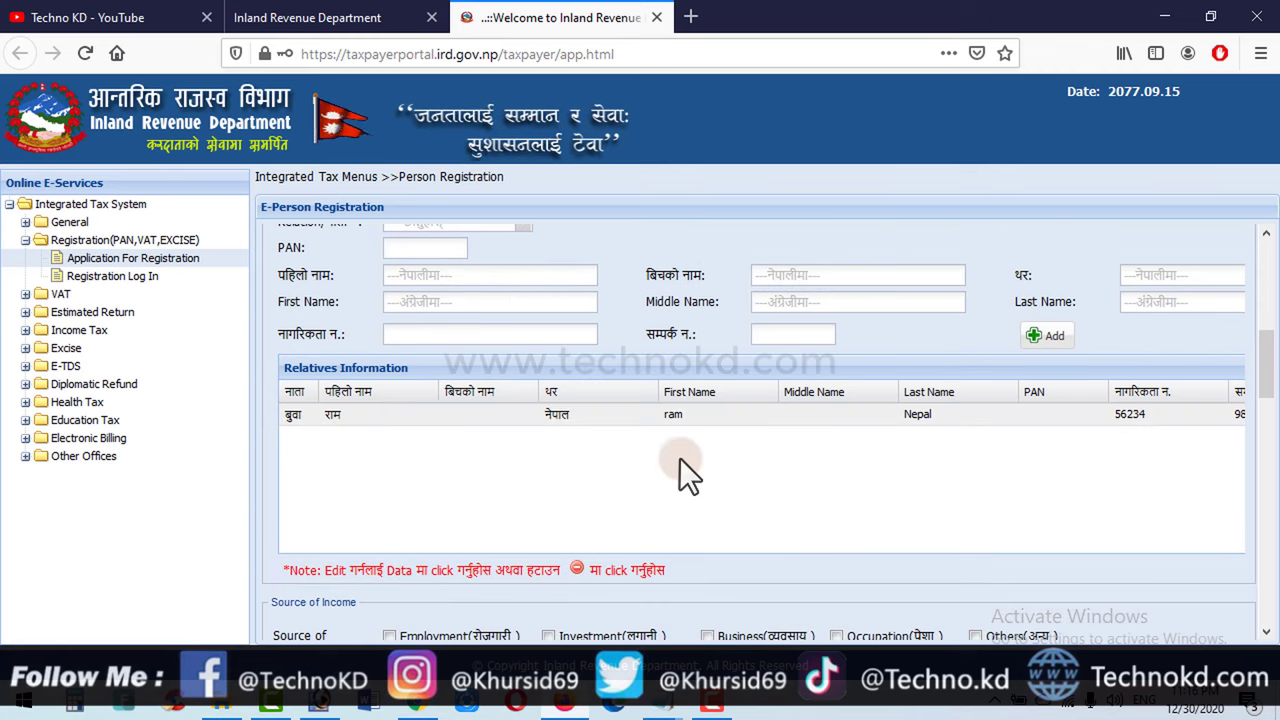
scroll(882, 467, down, 2)
scroll(882, 467, down, 2)
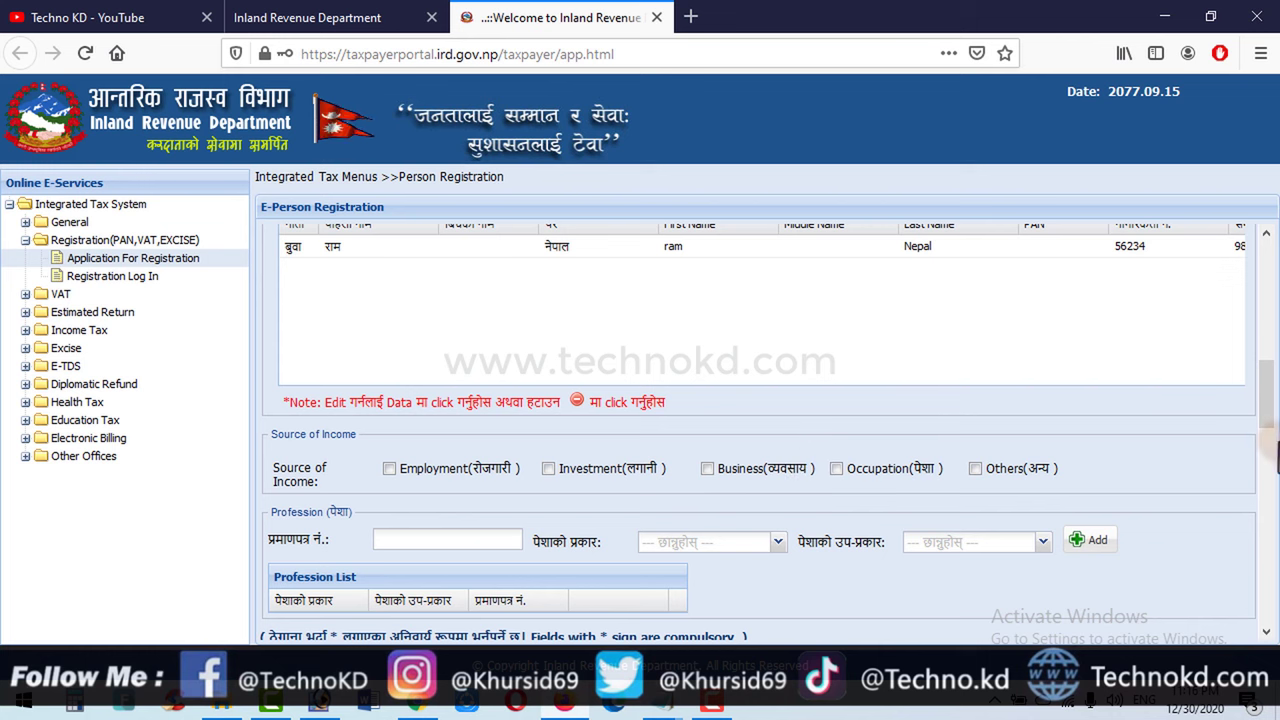
scroll(1268, 400, down, 2)
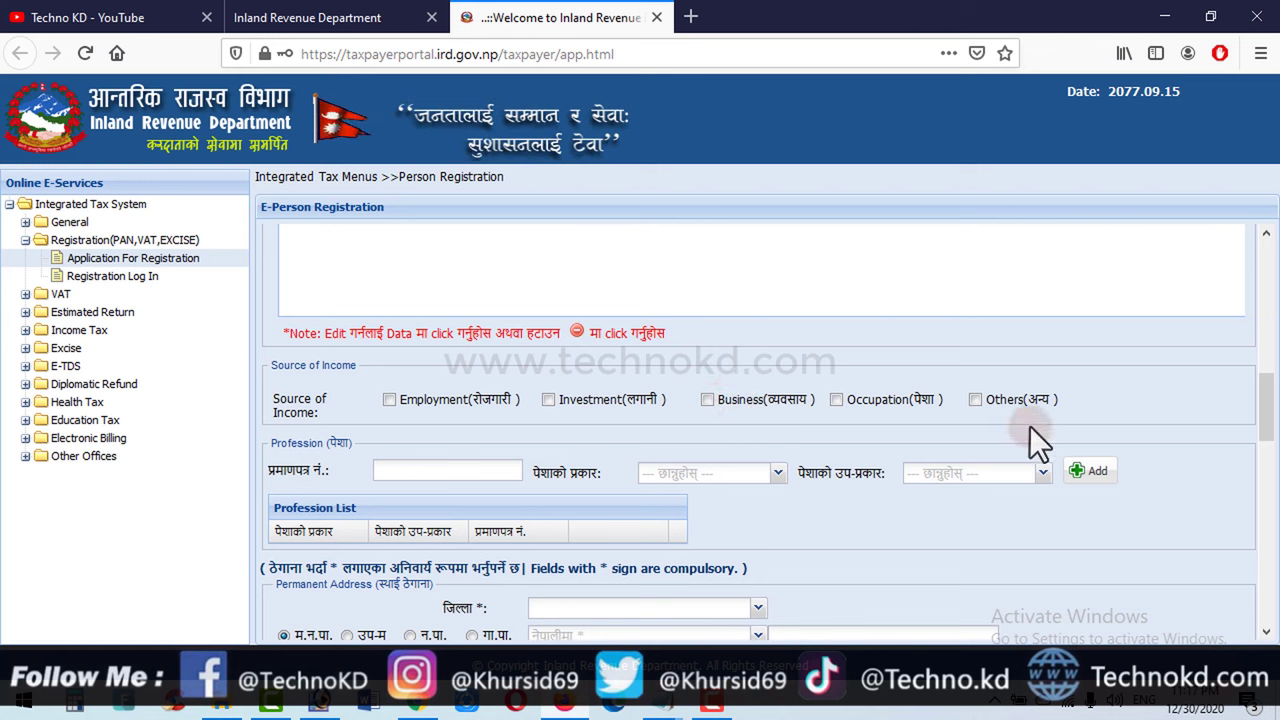
click(976, 399)
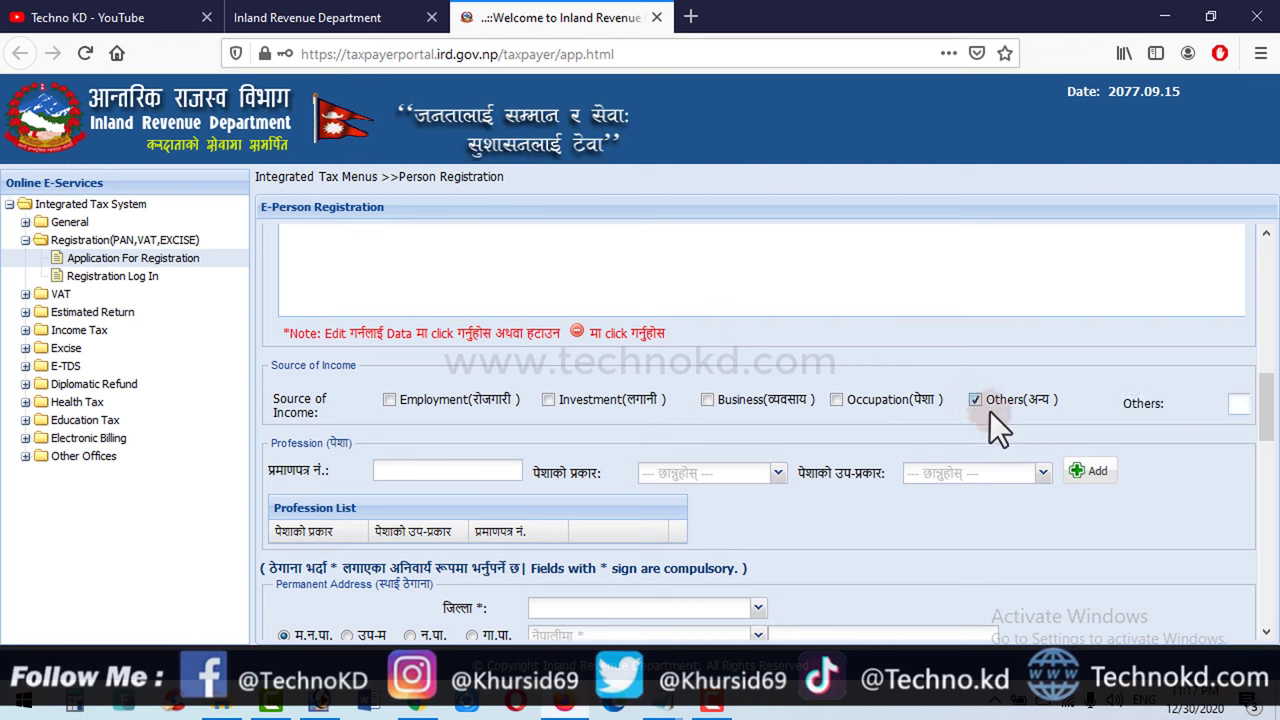
Work through the other-income description and profession certificate number fields.
click(426, 392)
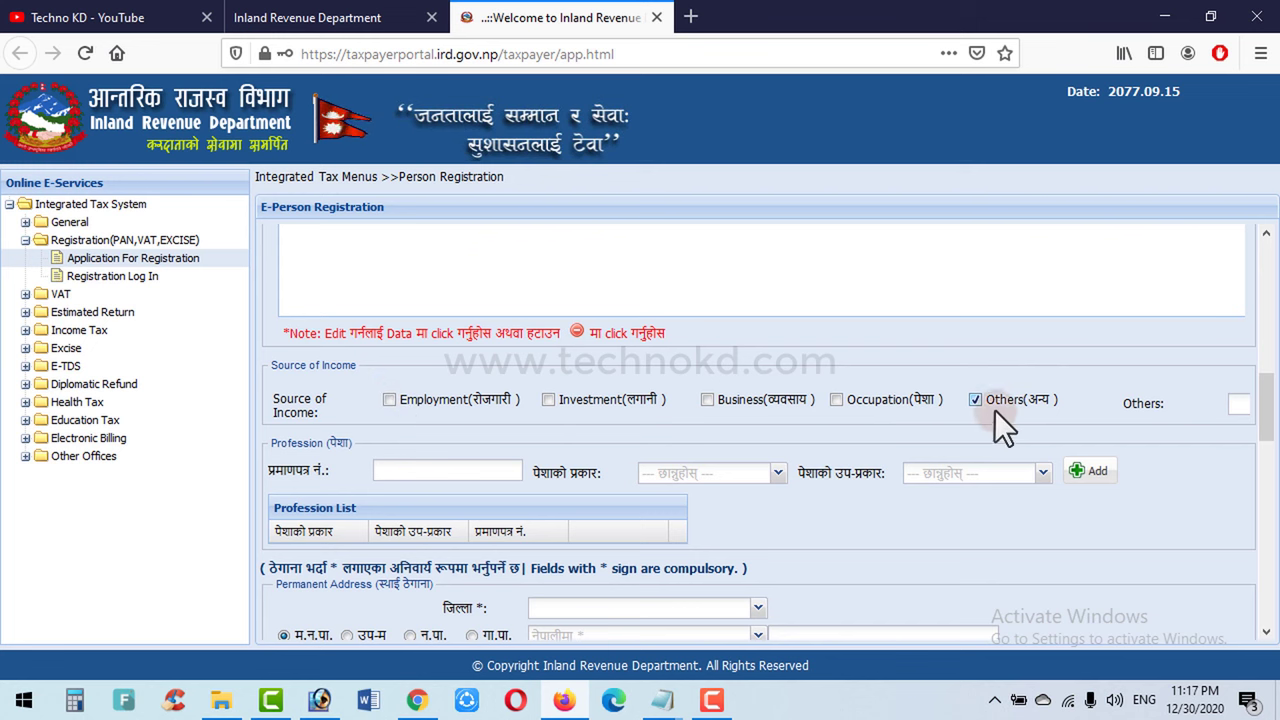
click(1266, 426)
click(1238, 403)
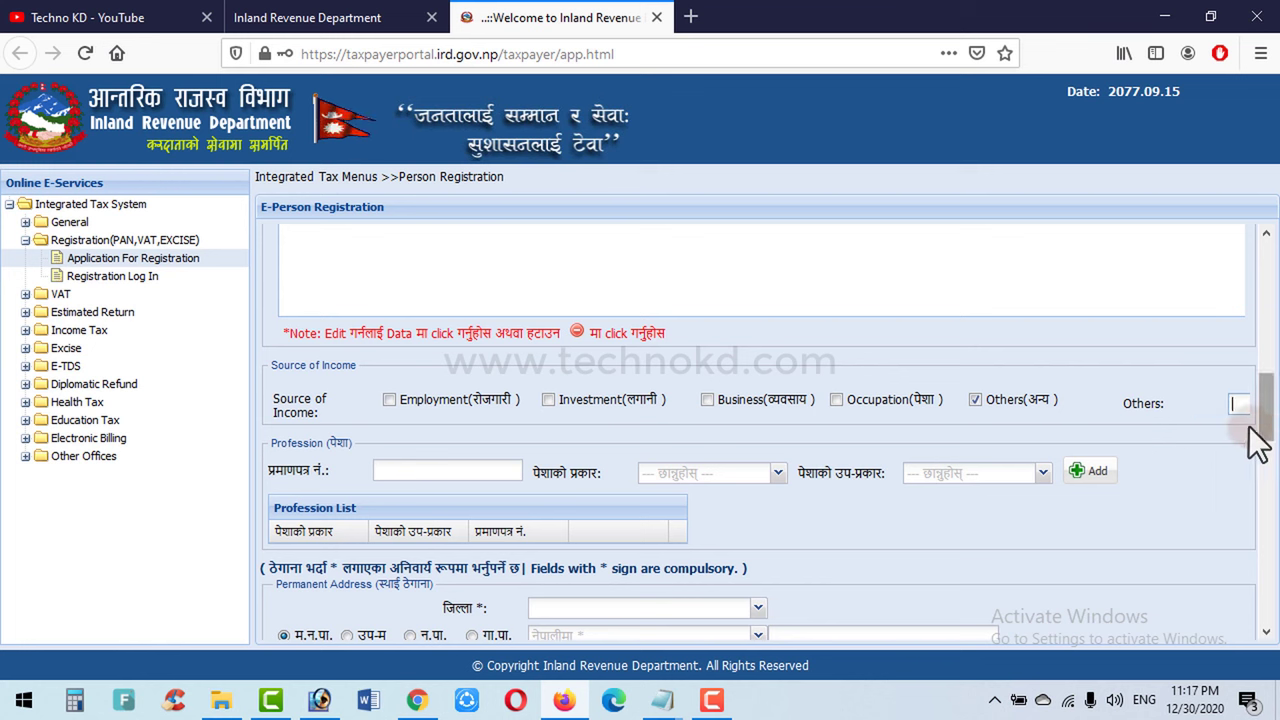
click(917, 528)
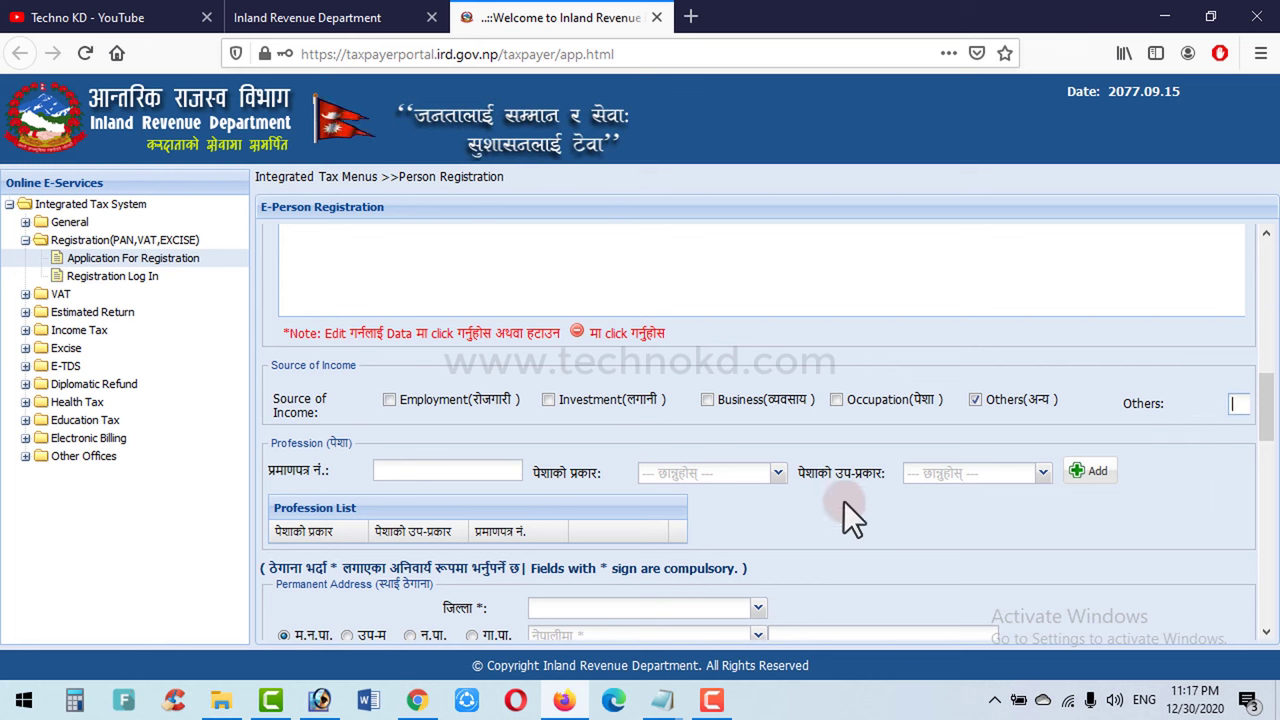
drag(327, 443, 352, 443)
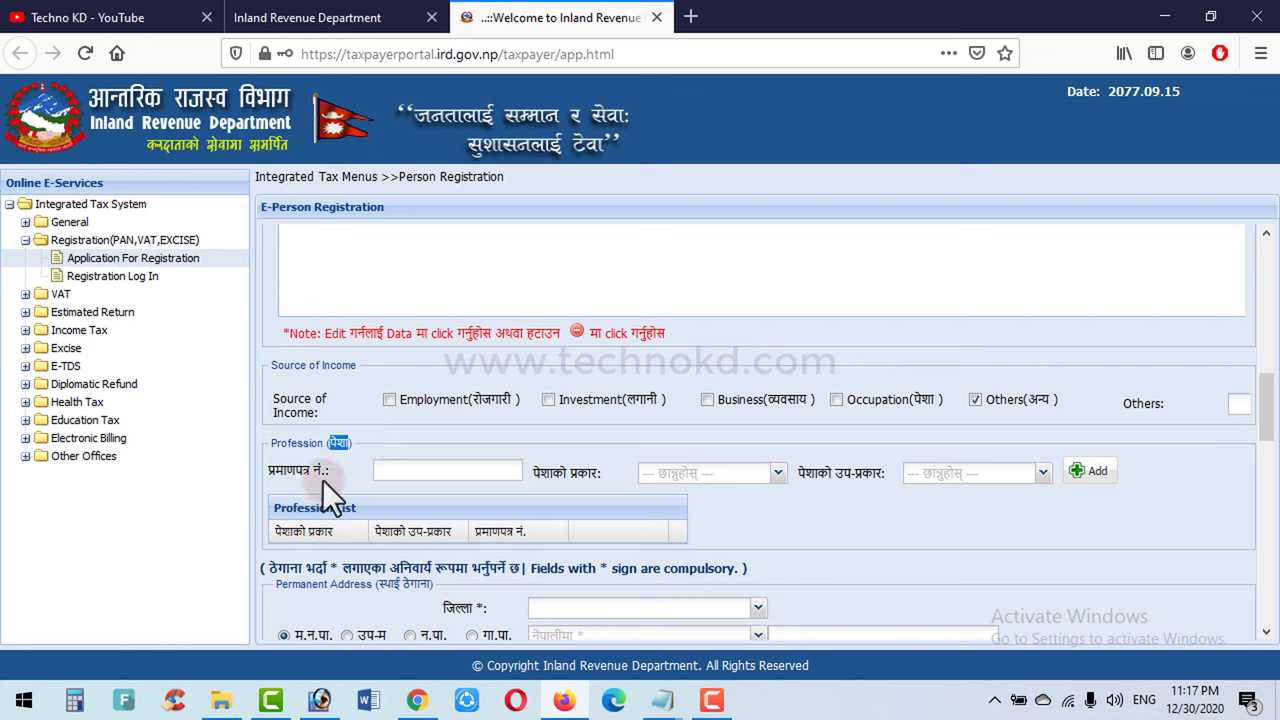
click(380, 474)
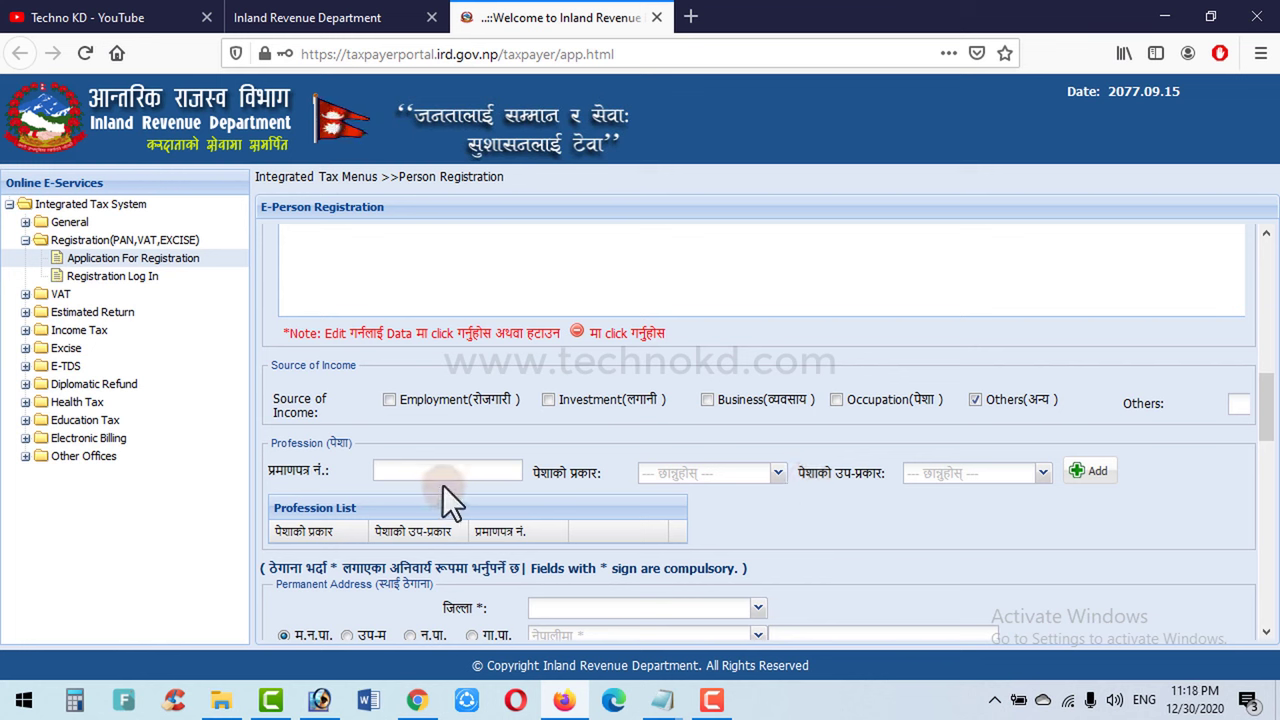
Choose Others as both the profession type and the profession sub-type.
click(777, 474)
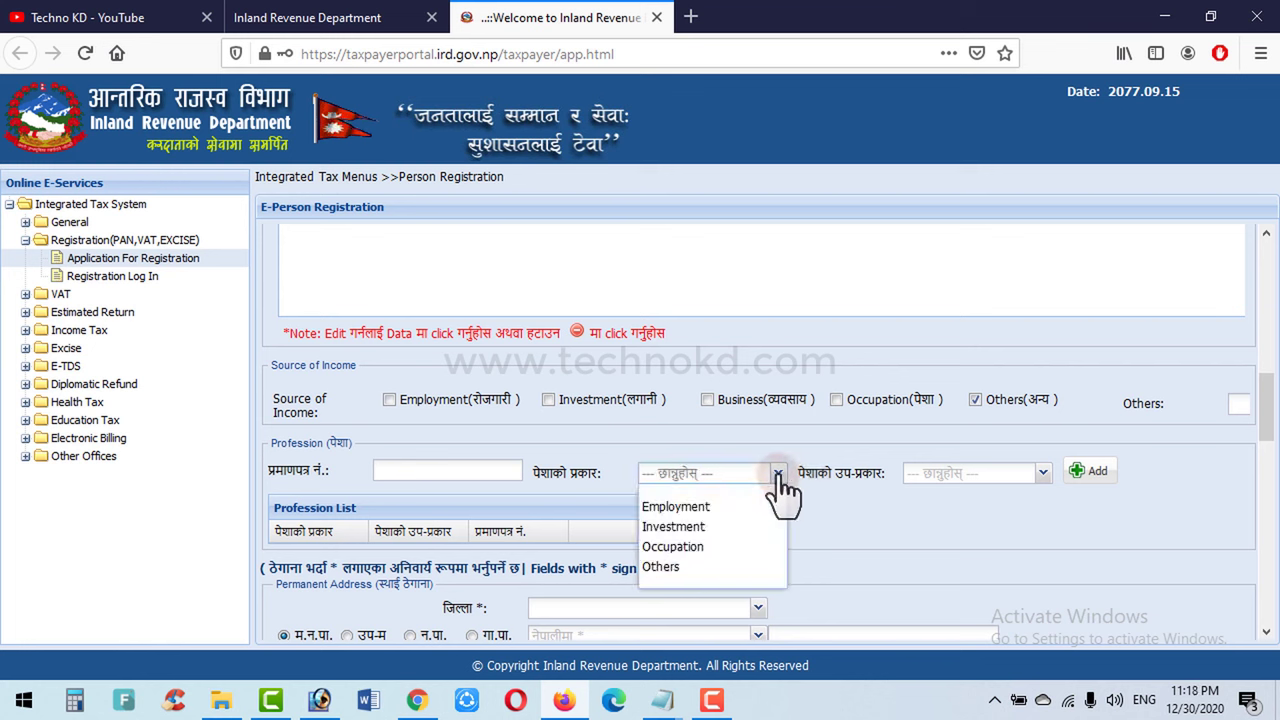
click(665, 567)
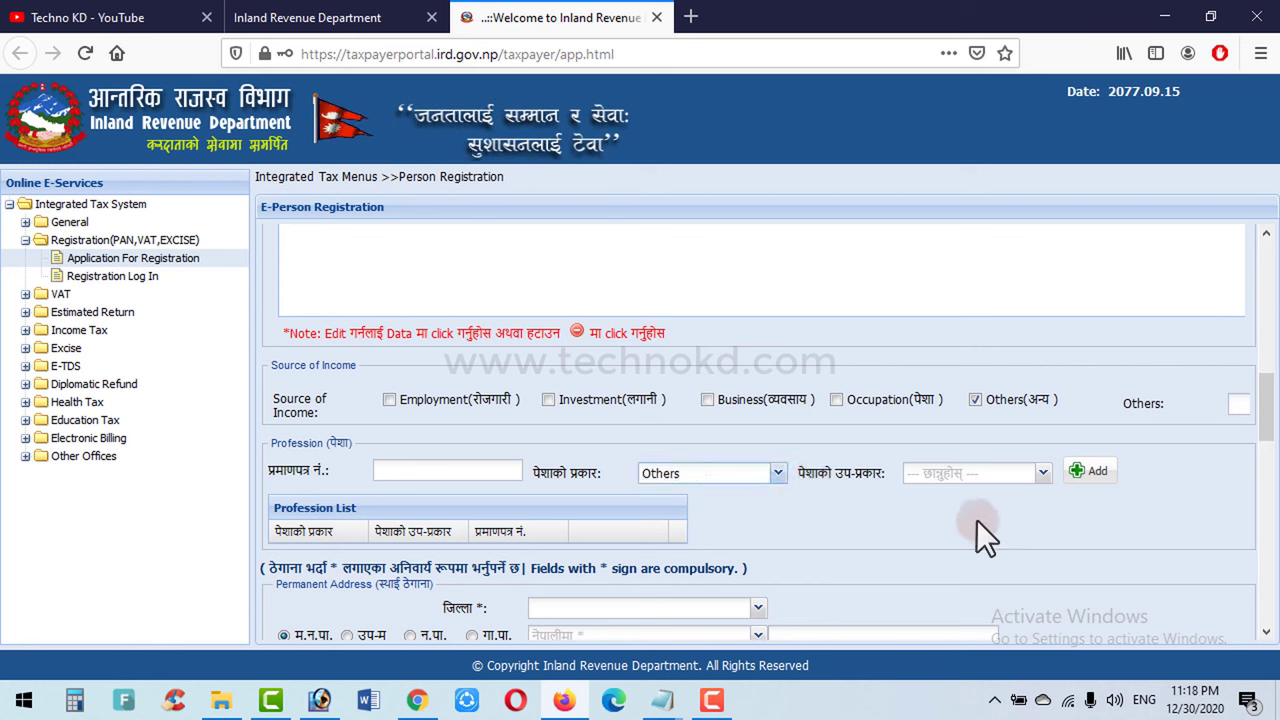
click(1042, 474)
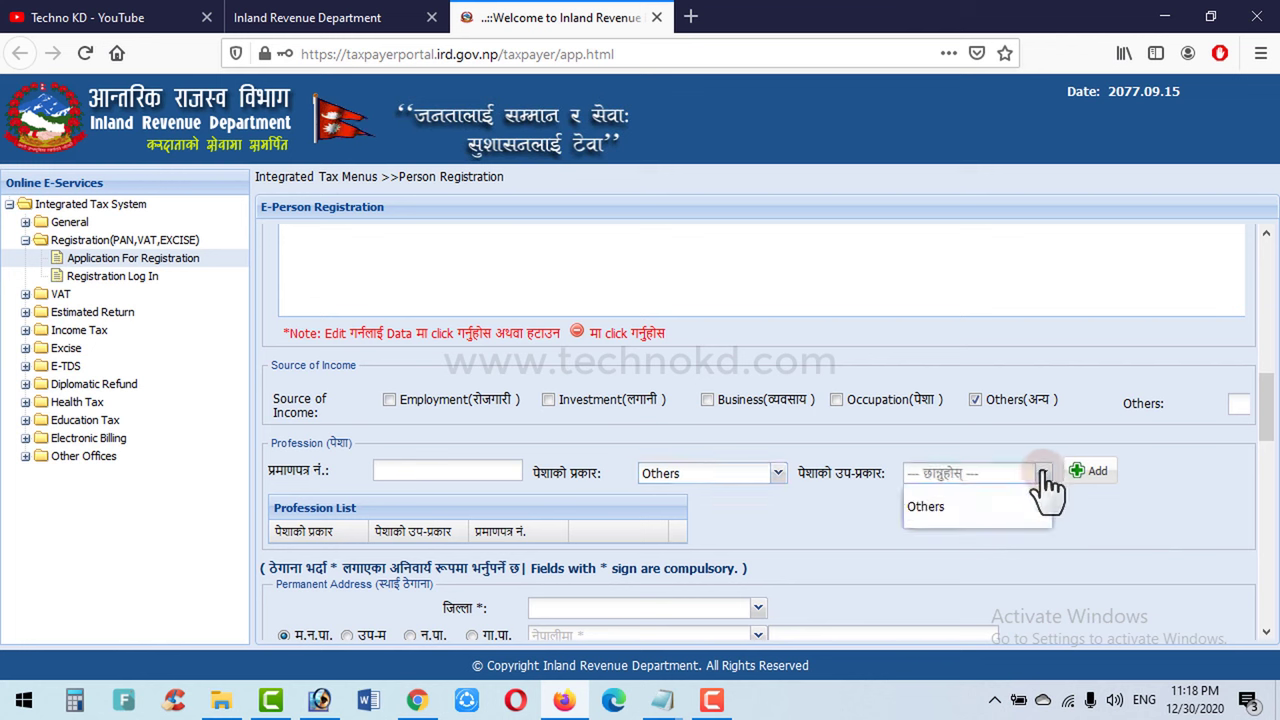
click(920, 503)
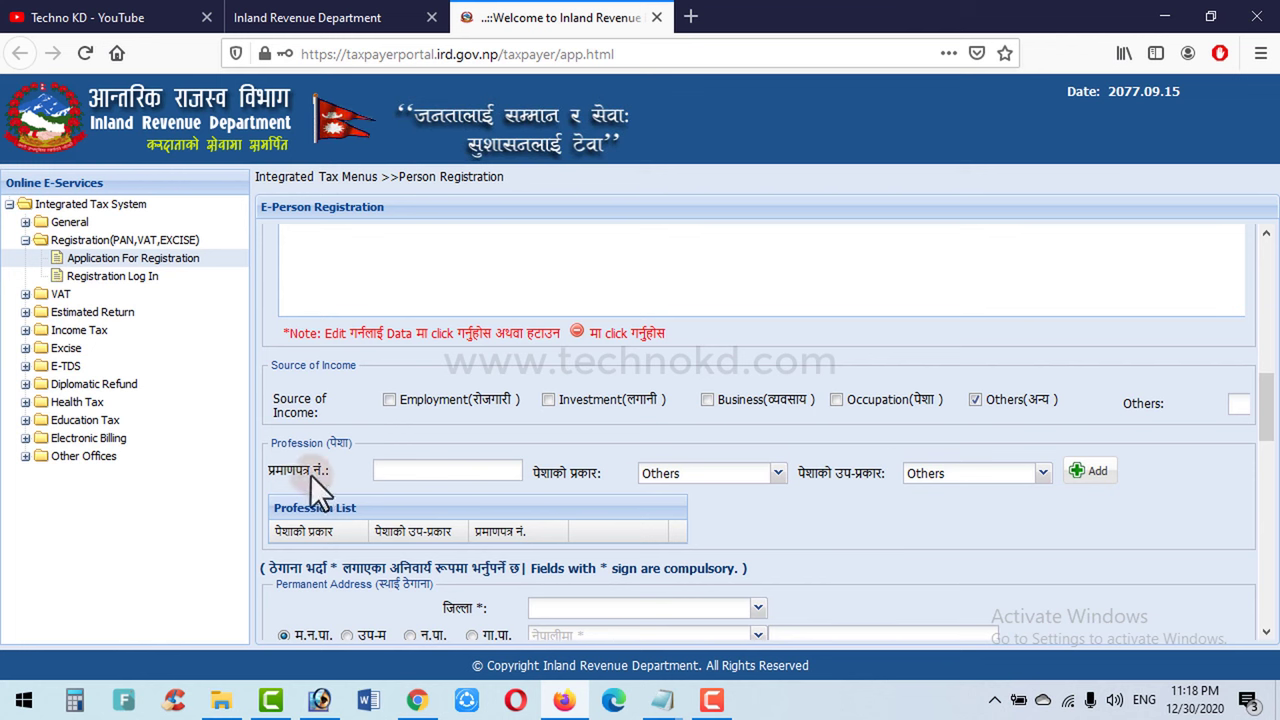
Add the Others/Others profession to the Profession List, then delete that row.
click(774, 474)
click(863, 514)
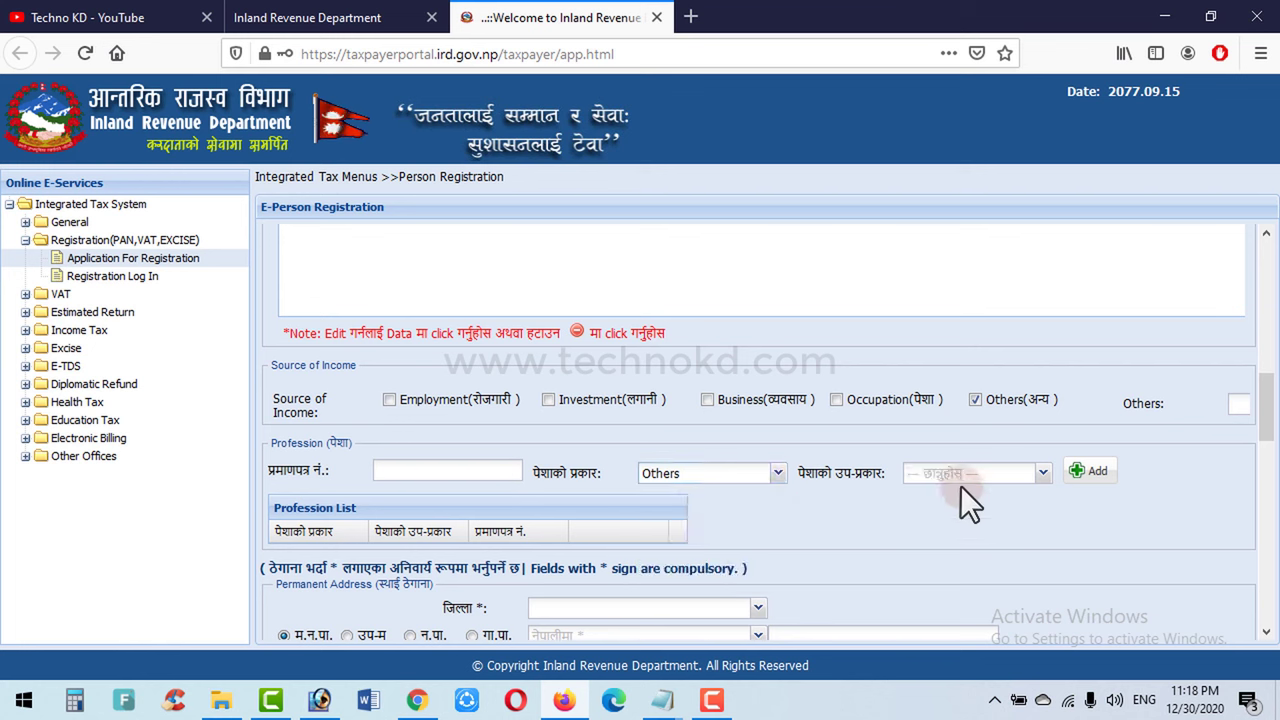
click(1042, 474)
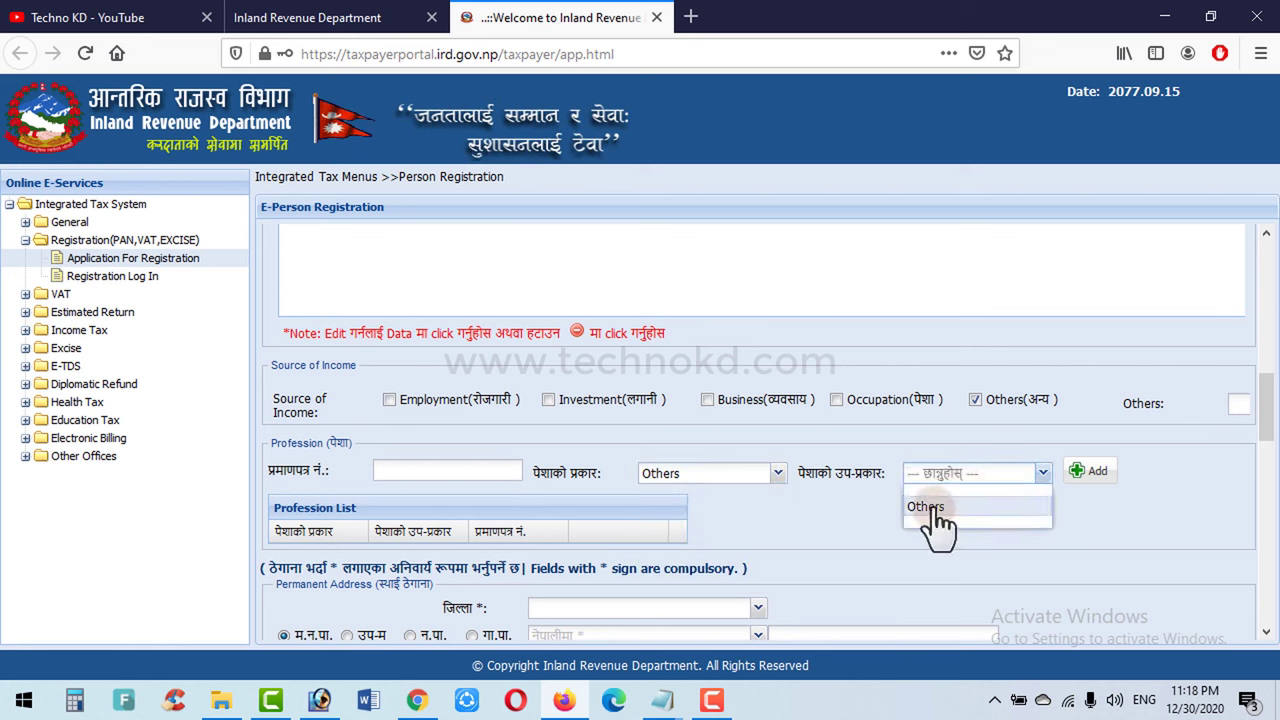
click(932, 508)
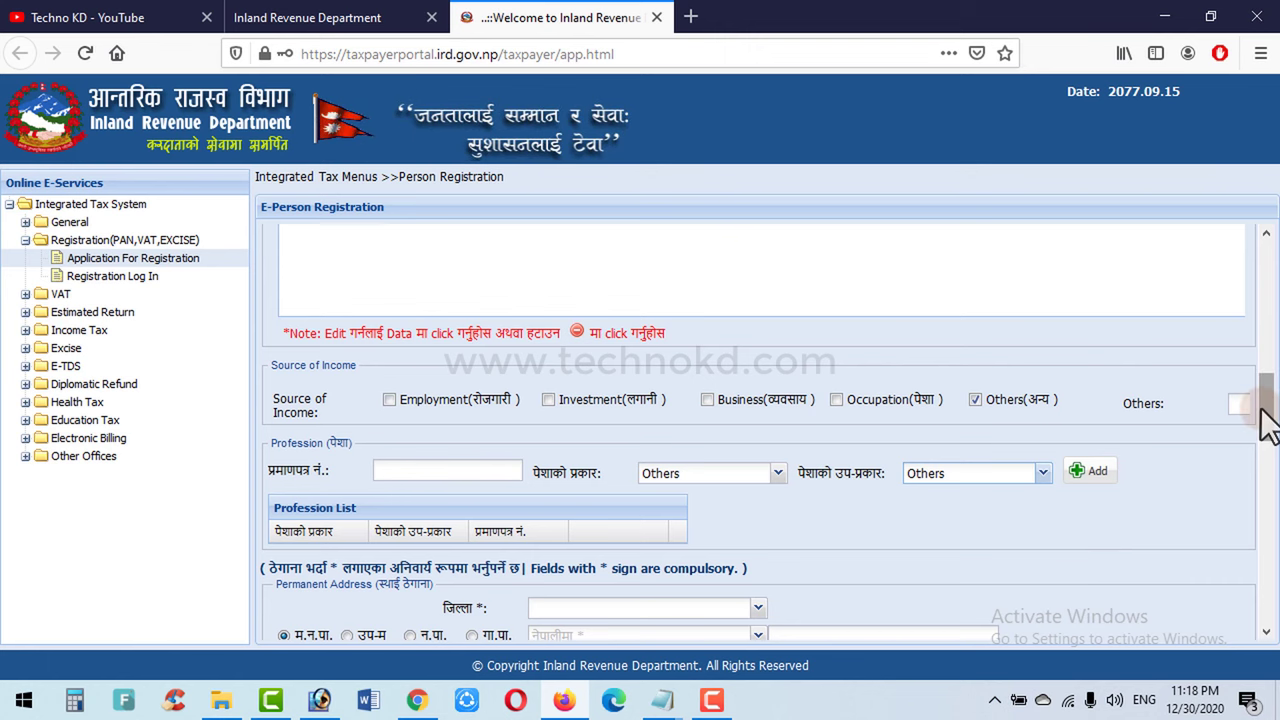
scroll(1266, 423, down, 2)
click(1090, 357)
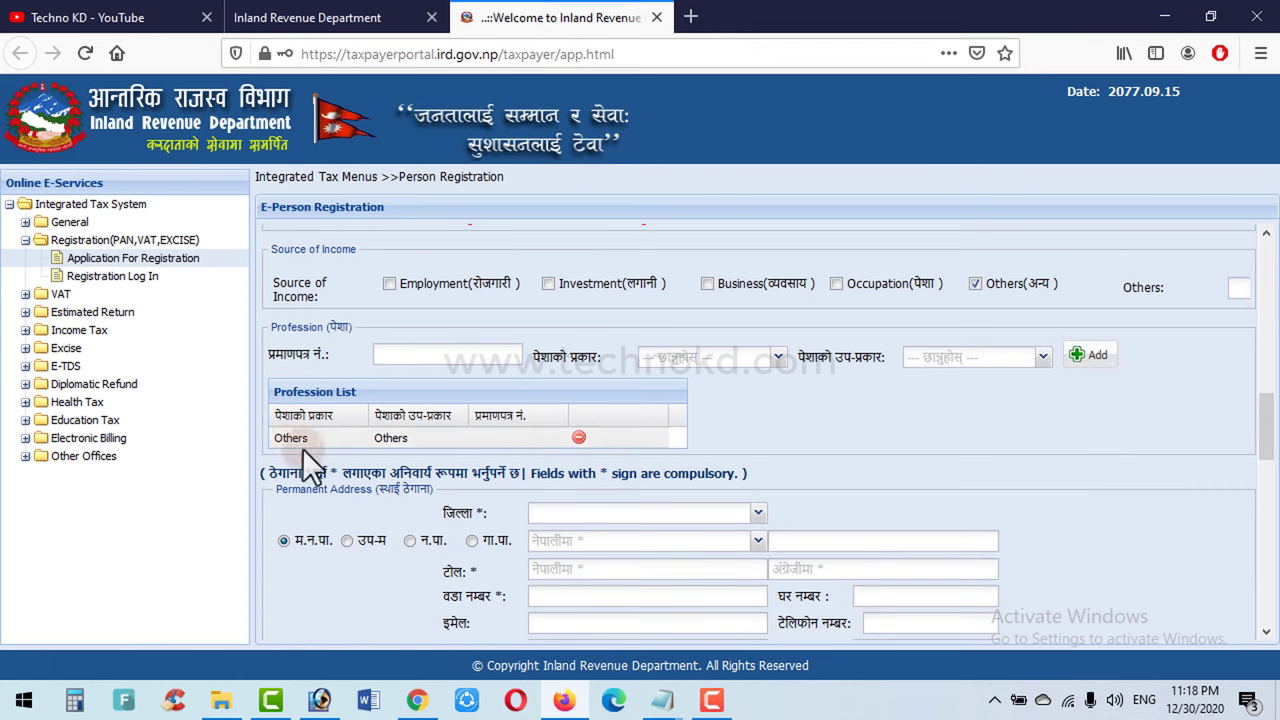
click(578, 437)
click(599, 417)
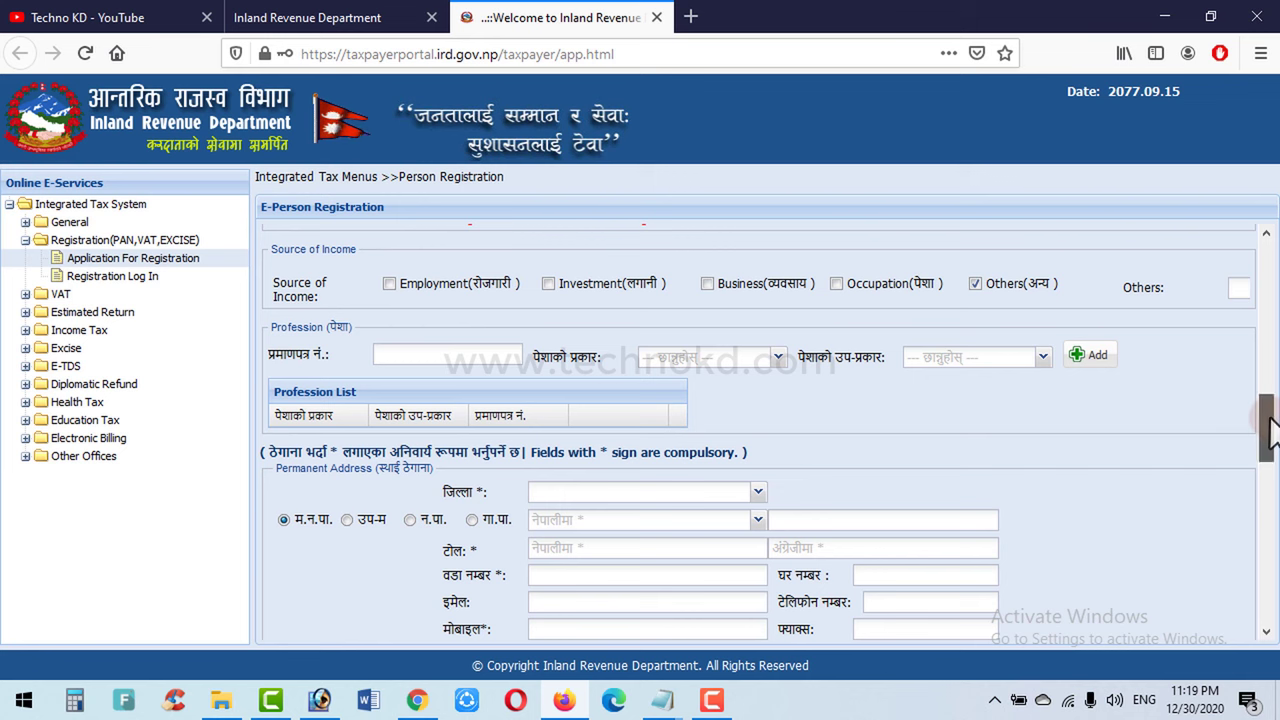
Set the permanent address district to मोरङ and the municipality to विराटनगर.
drag(1268, 424, 1272, 455)
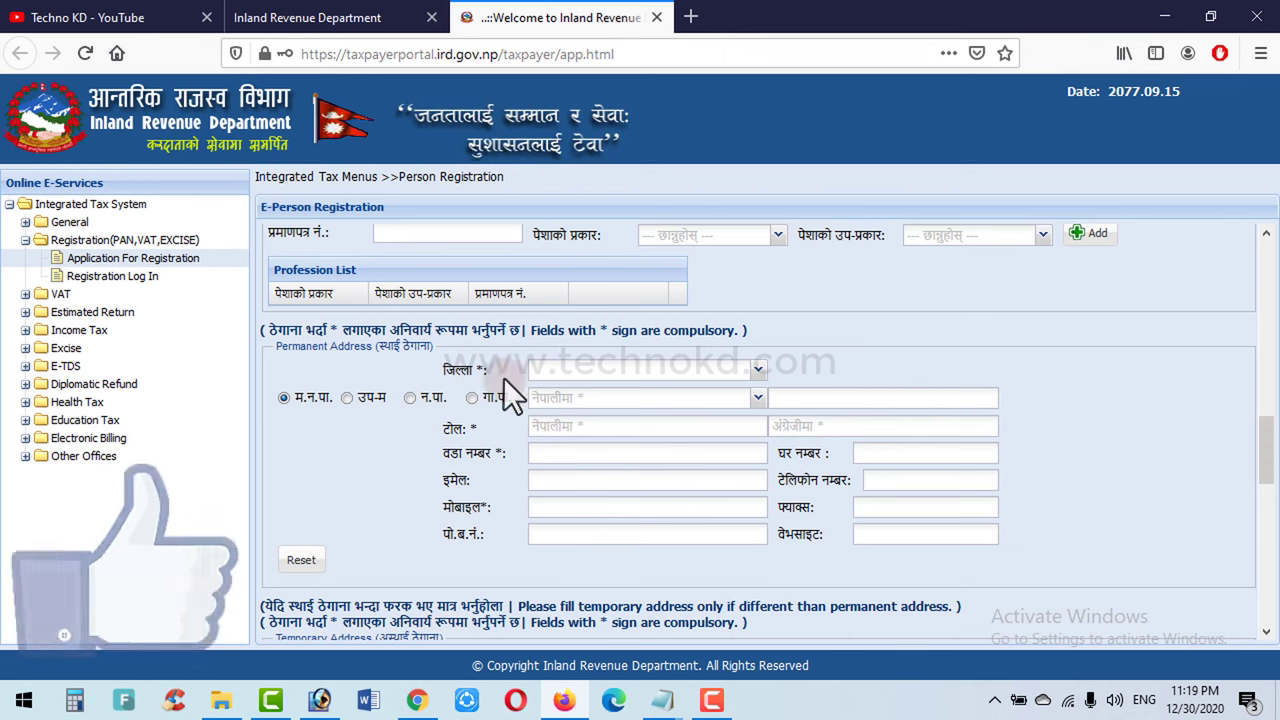
click(758, 369)
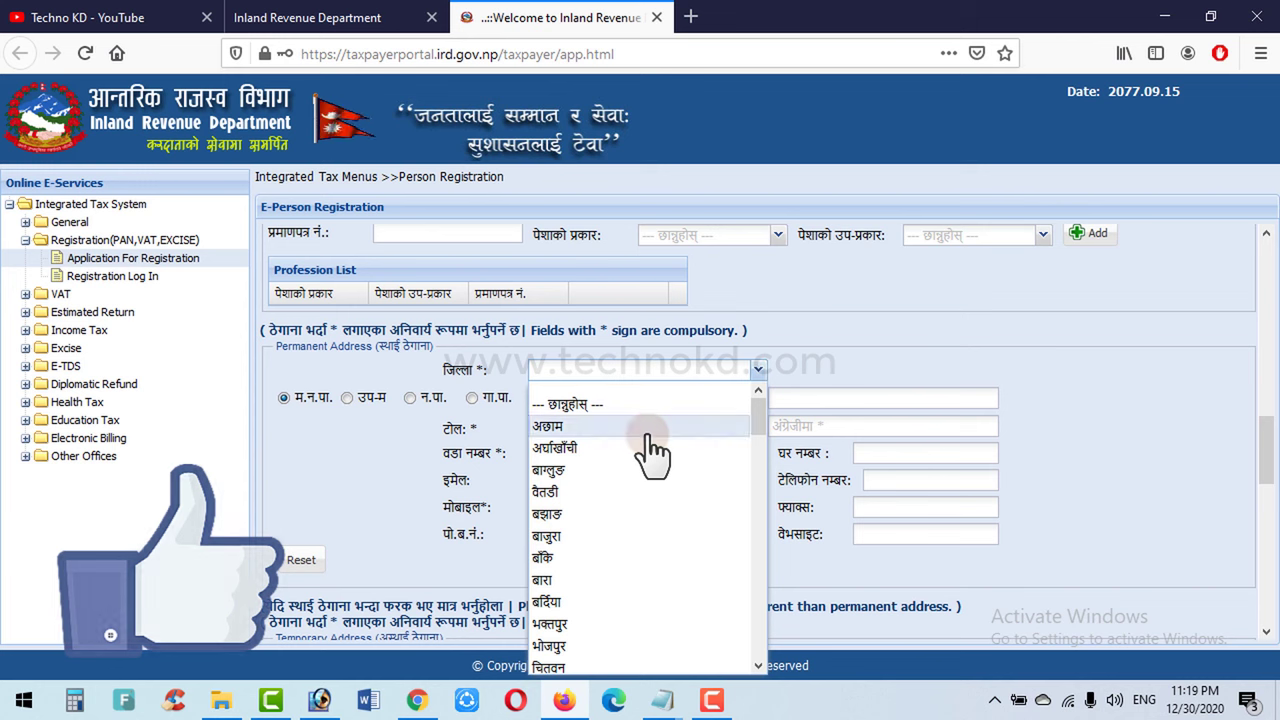
scroll(655, 480, down, 10)
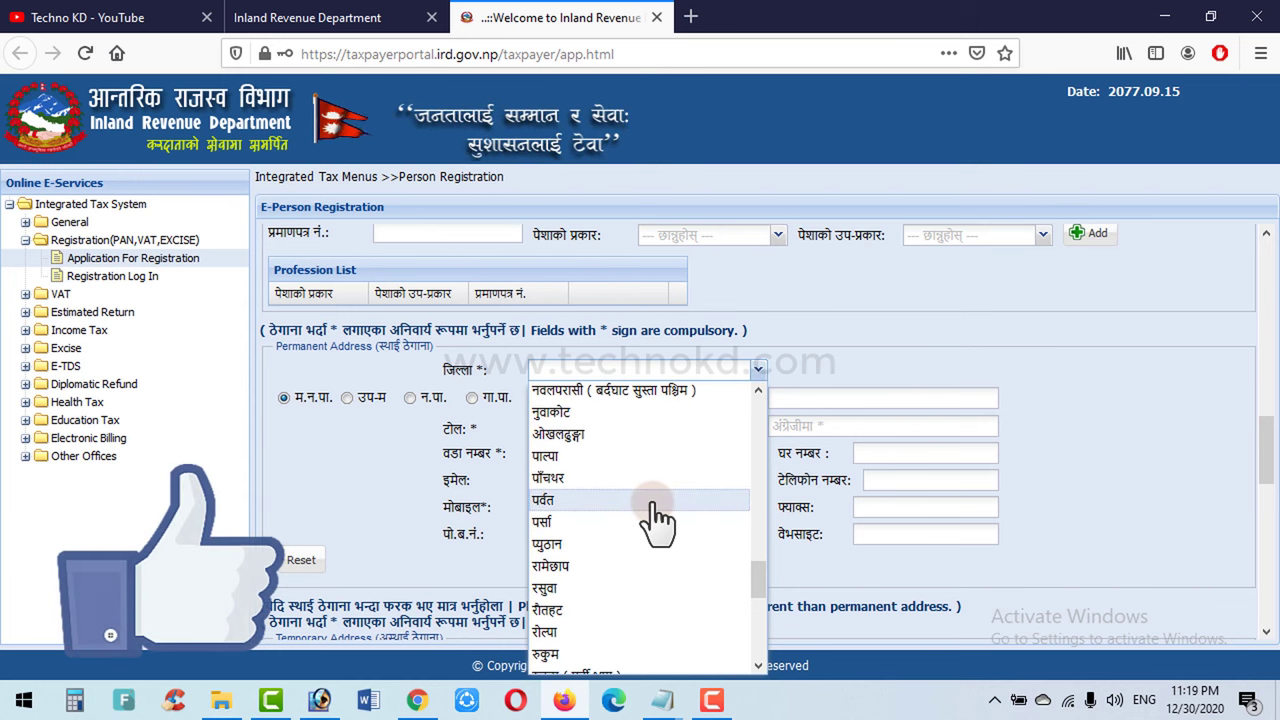
scroll(657, 520, up, 1)
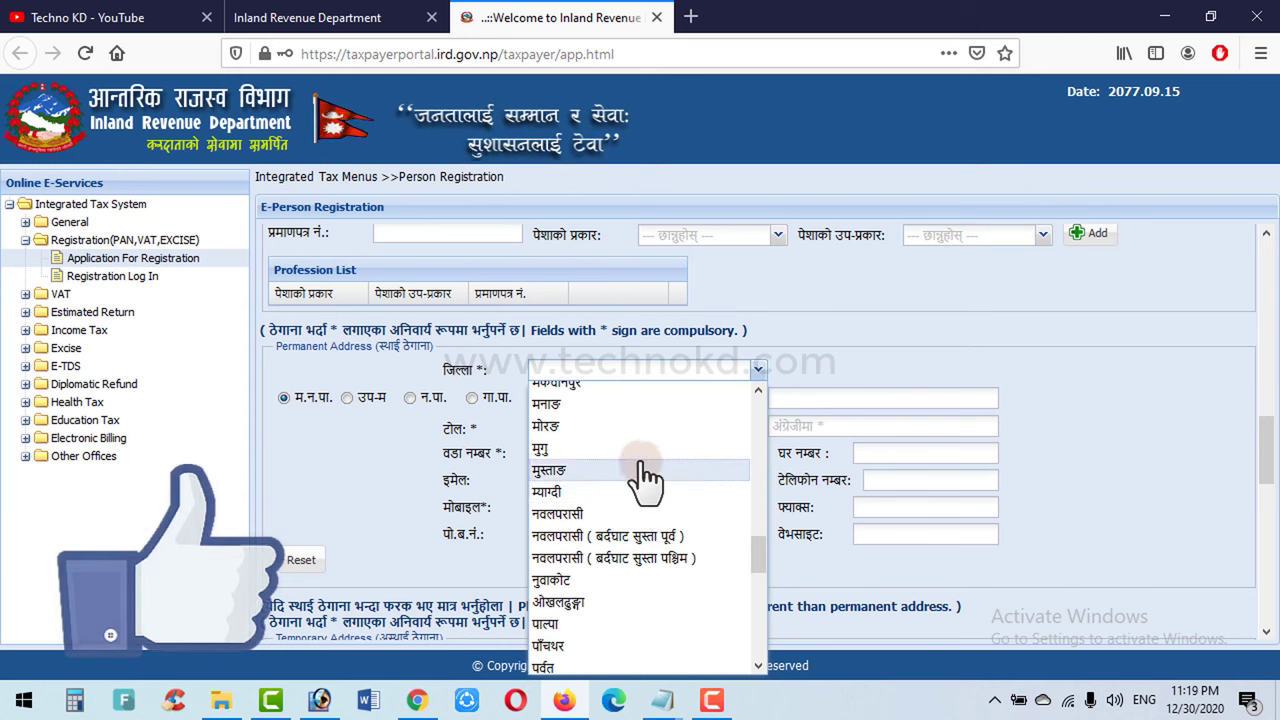
click(575, 425)
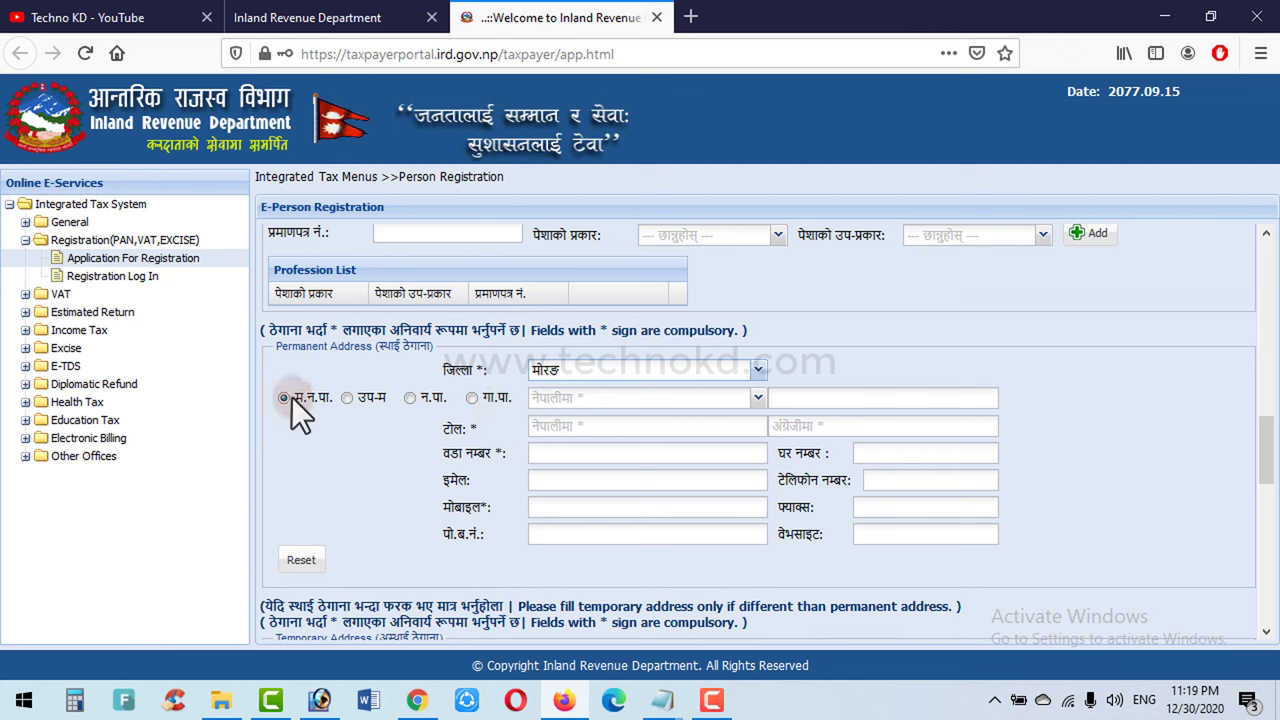
click(757, 398)
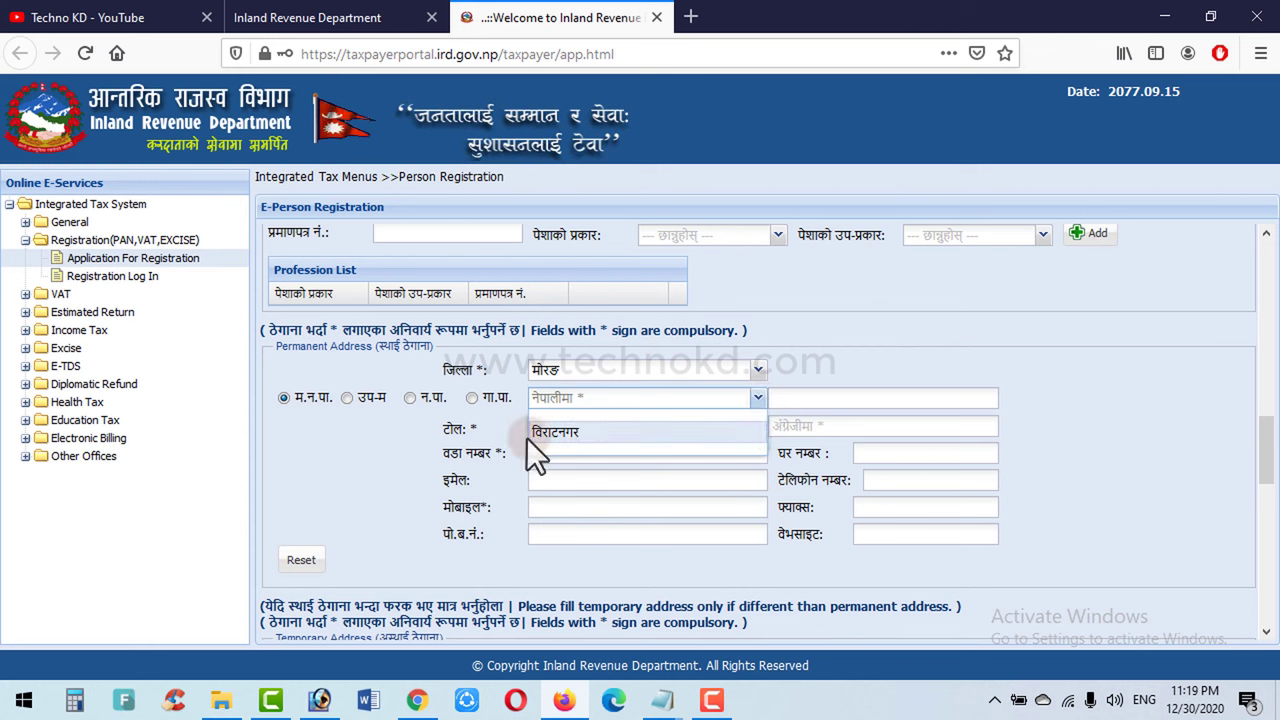
click(552, 433)
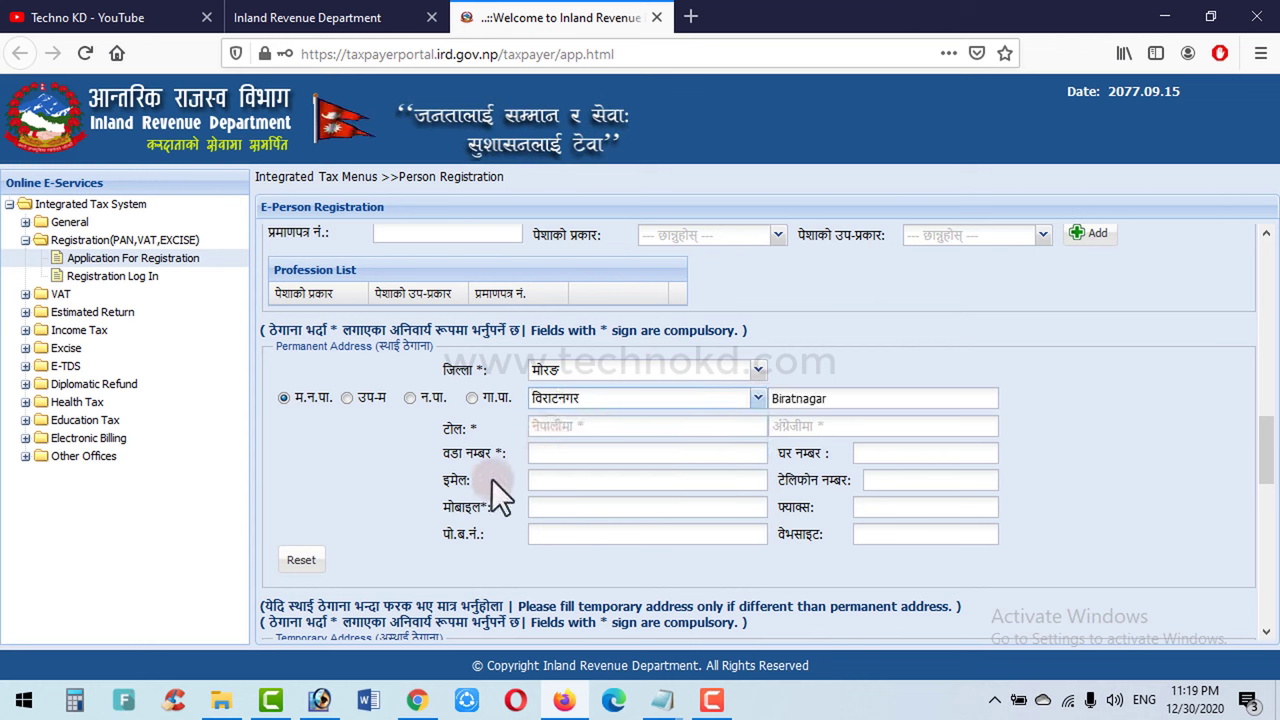
Enter the permanent address tole name in Nepali and the ward number.
click(622, 430)
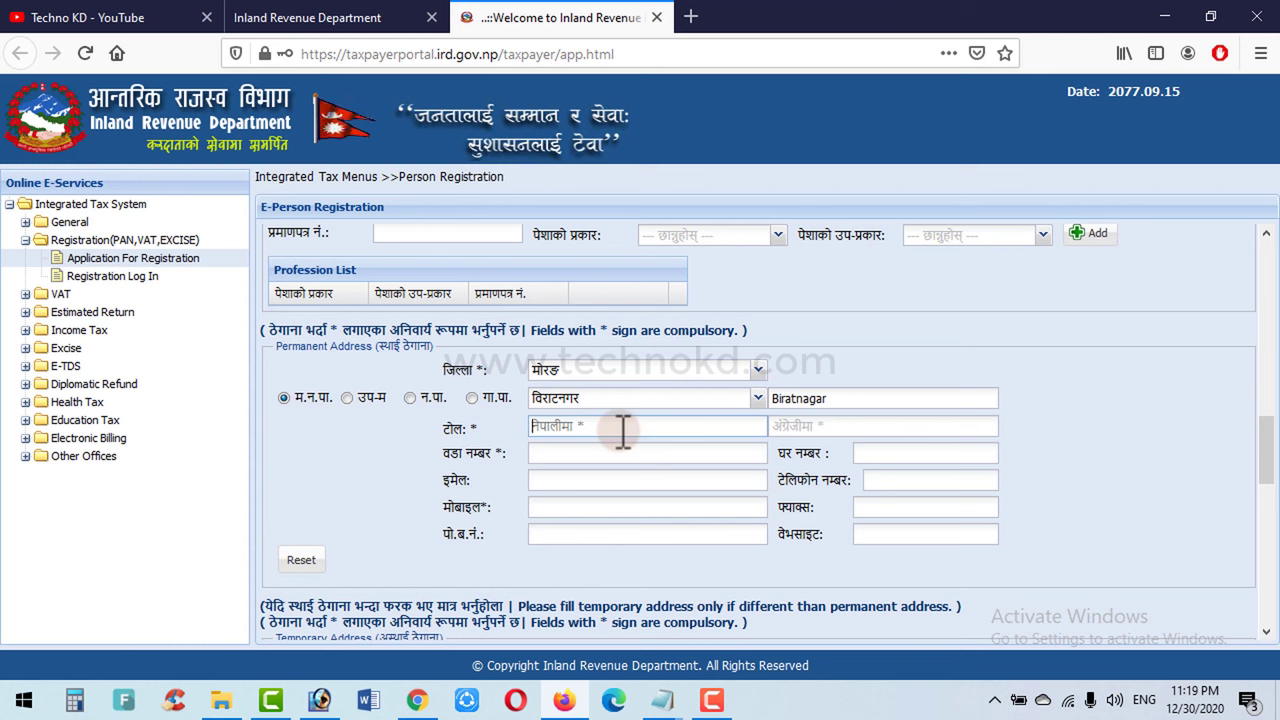
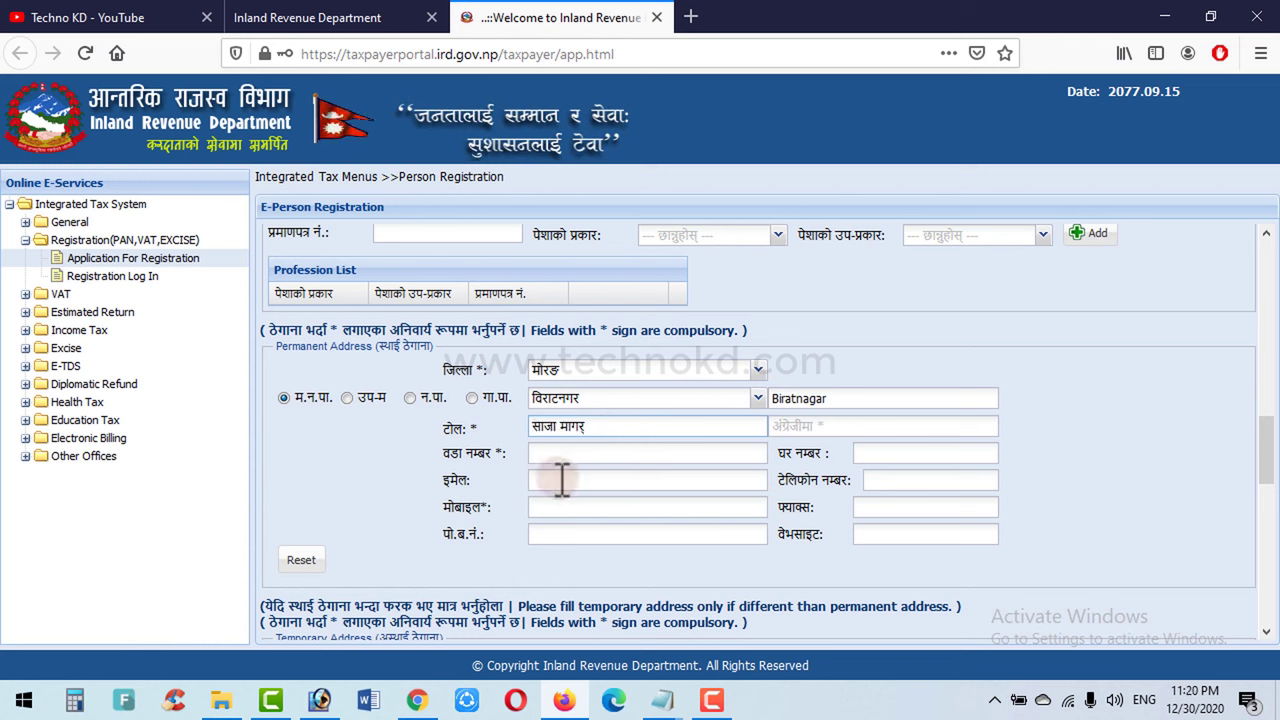
click(549, 455)
text(9)
click(557, 480)
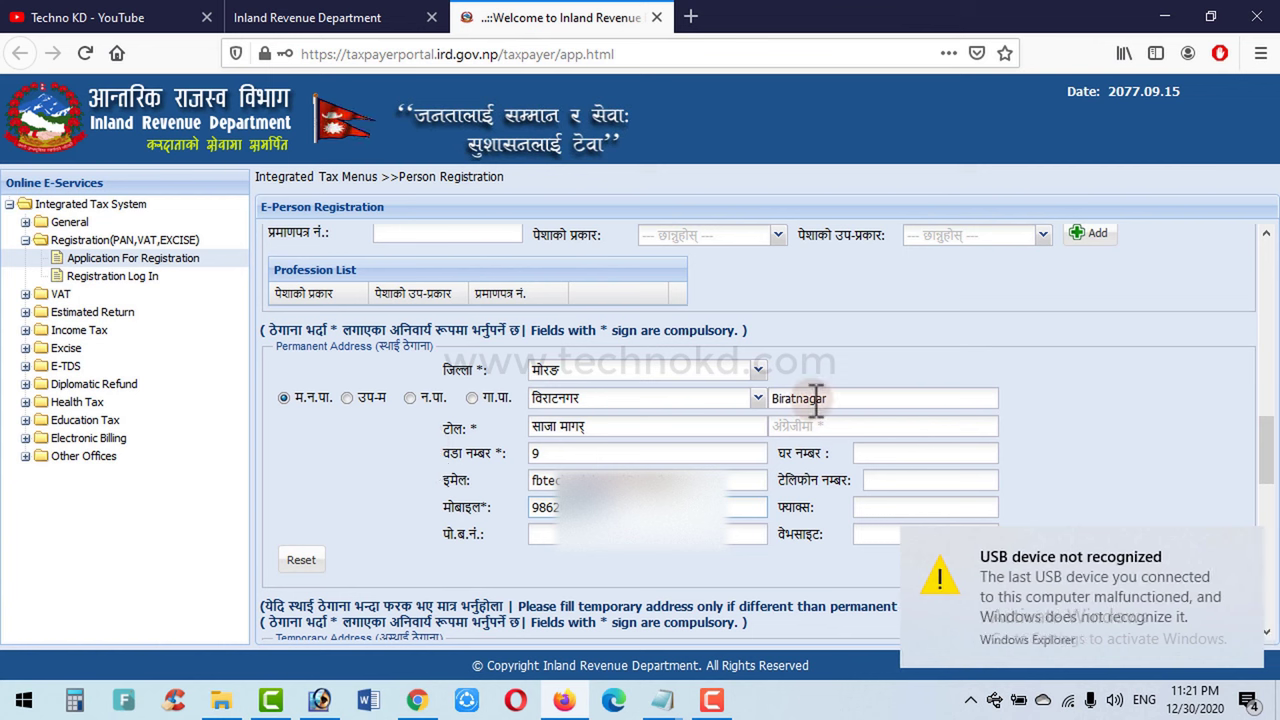
Enter the tole name in English, leaving telephone and website empty.
click(855, 428)
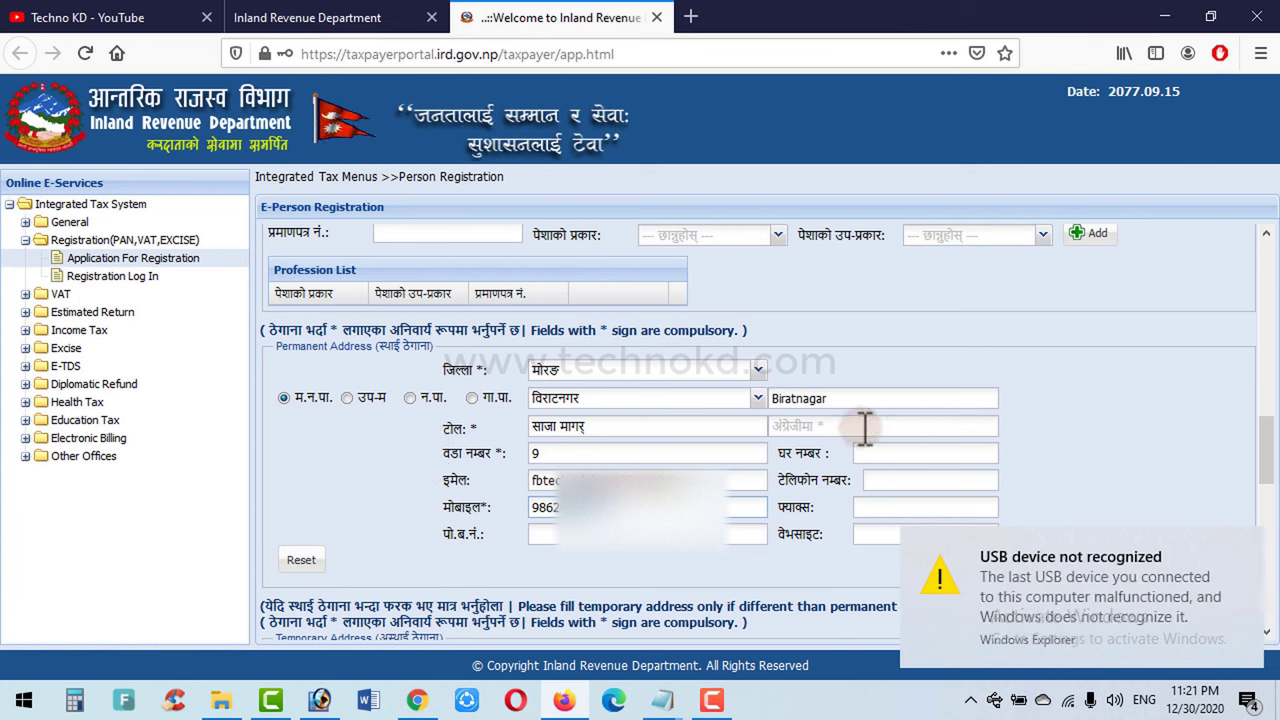
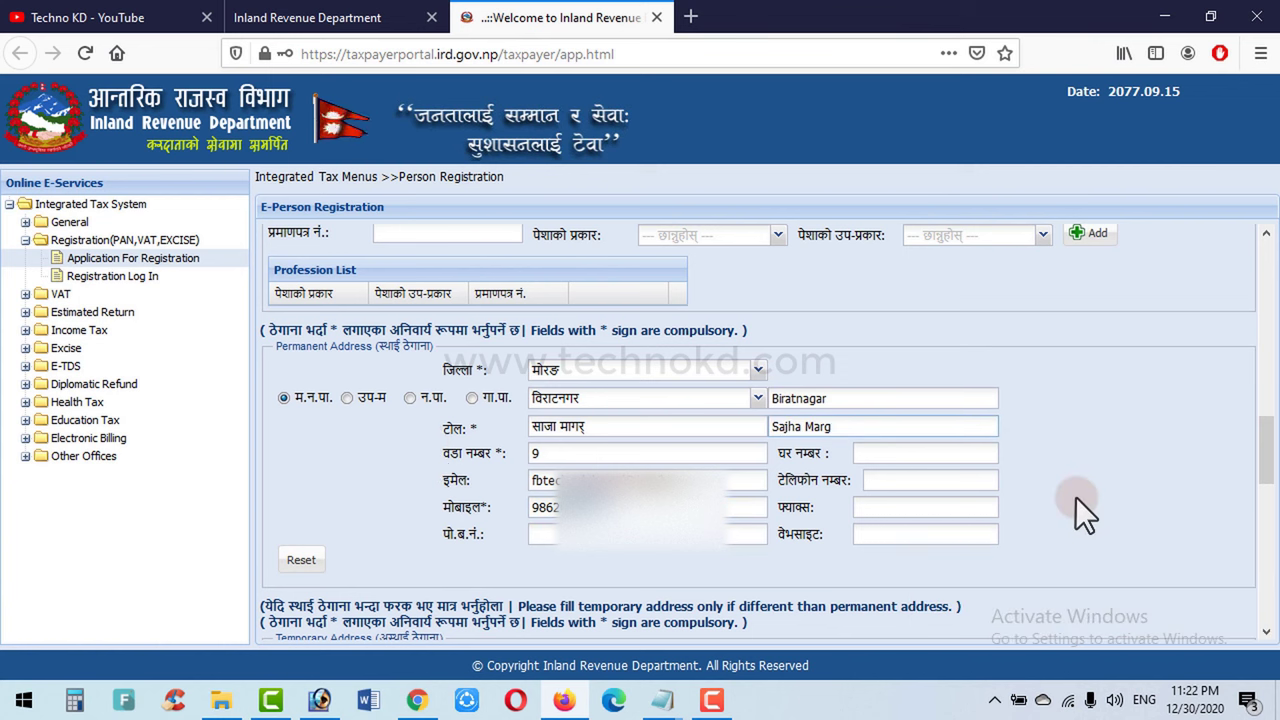
click(923, 452)
click(930, 481)
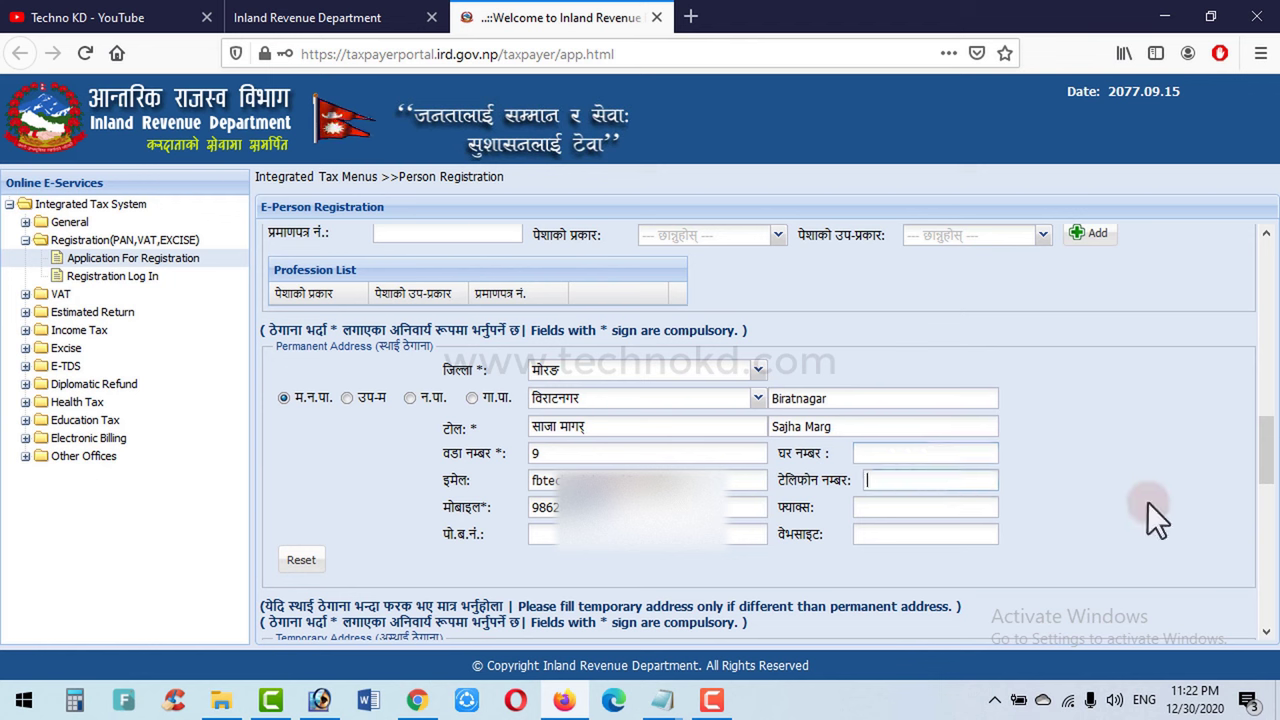
click(920, 533)
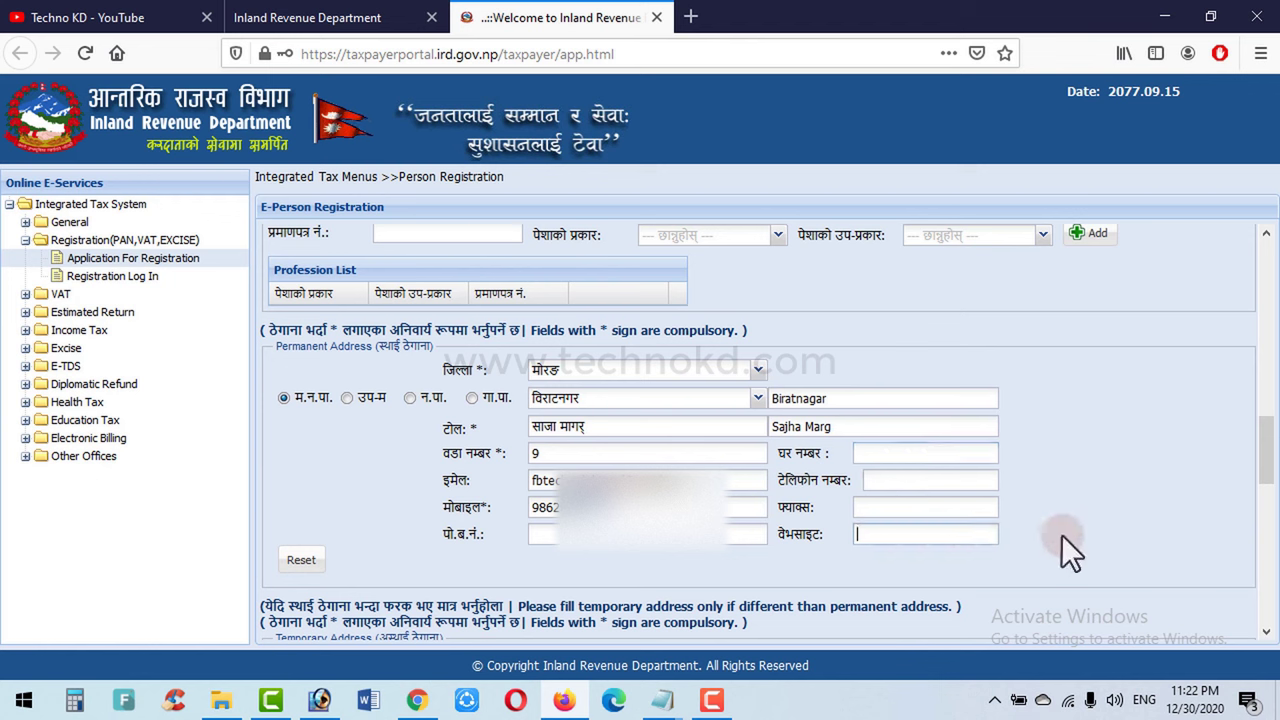
click(468, 430)
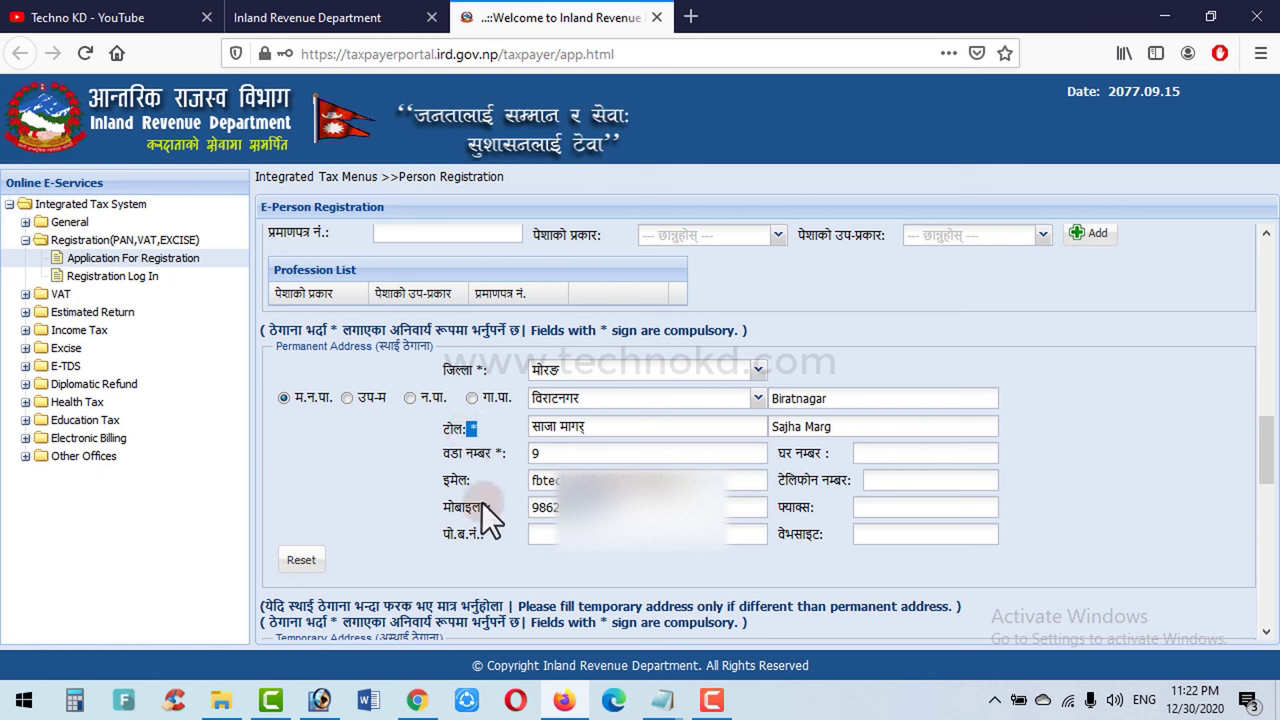
Re-enter the ward number in the permanent address.
drag(594, 428, 533, 440)
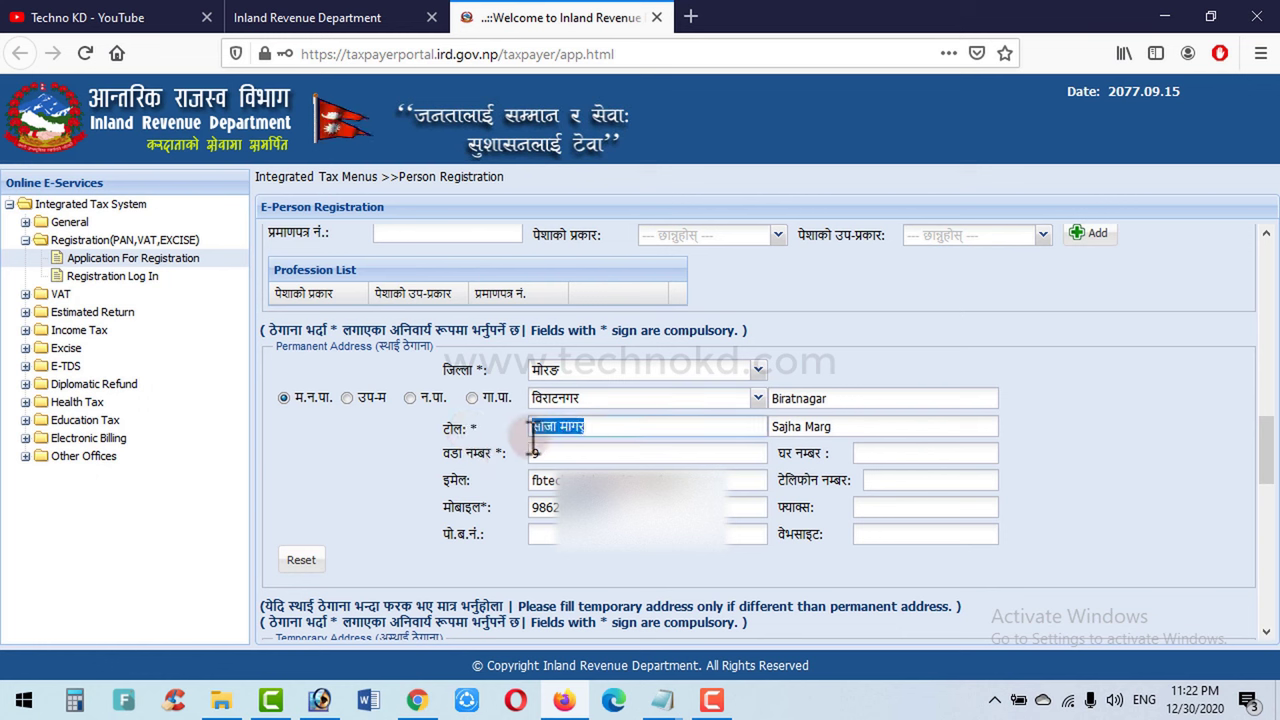
click(508, 472)
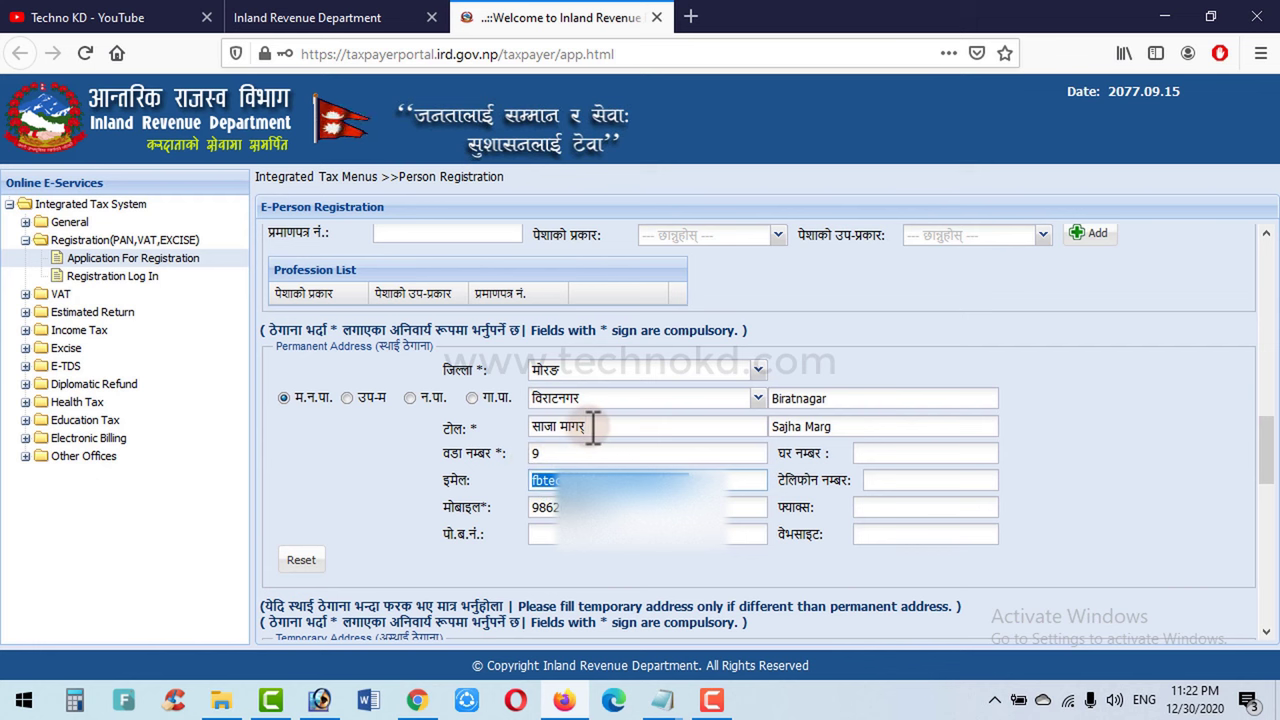
click(524, 446)
text(9)
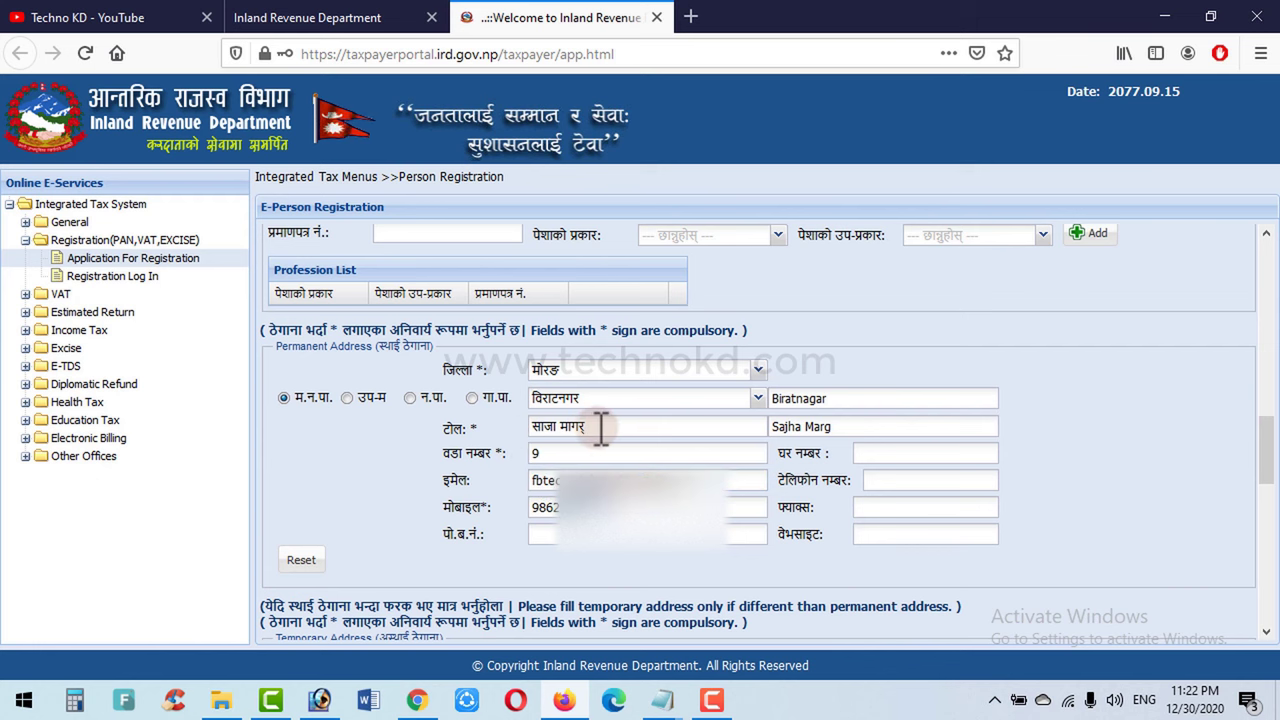
drag(1274, 408, 1268, 470)
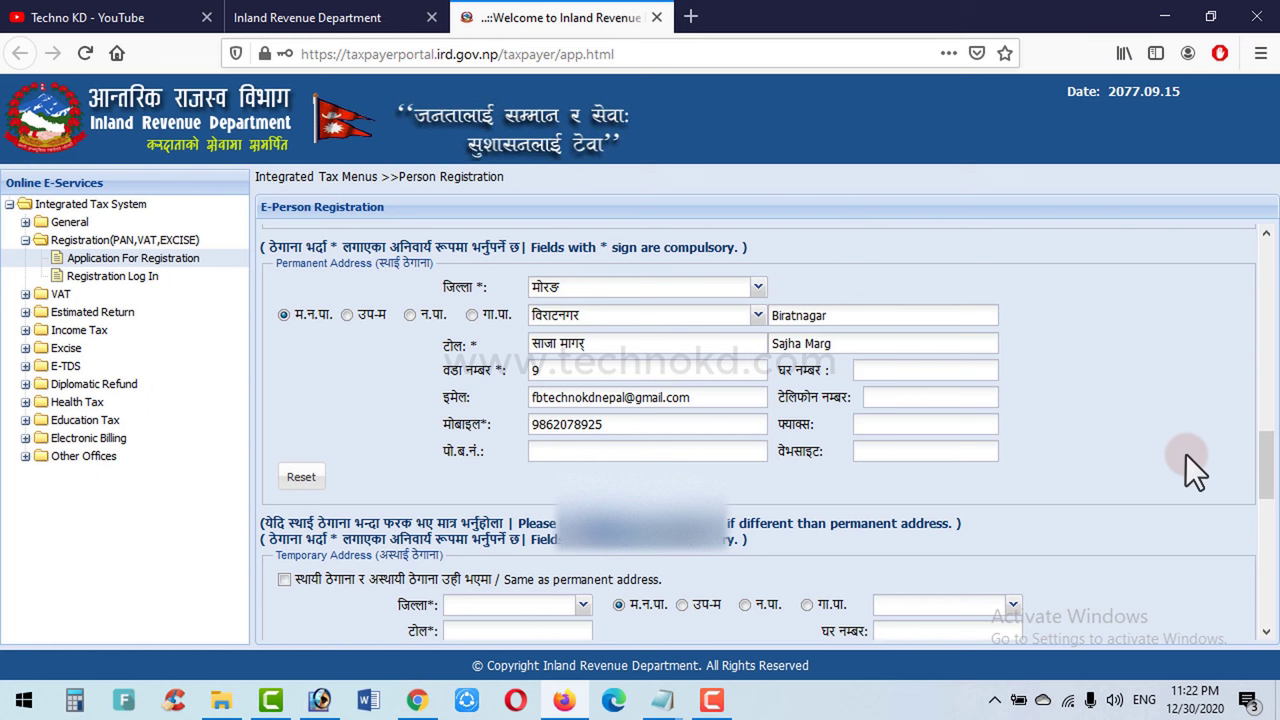
drag(1266, 462, 1266, 502)
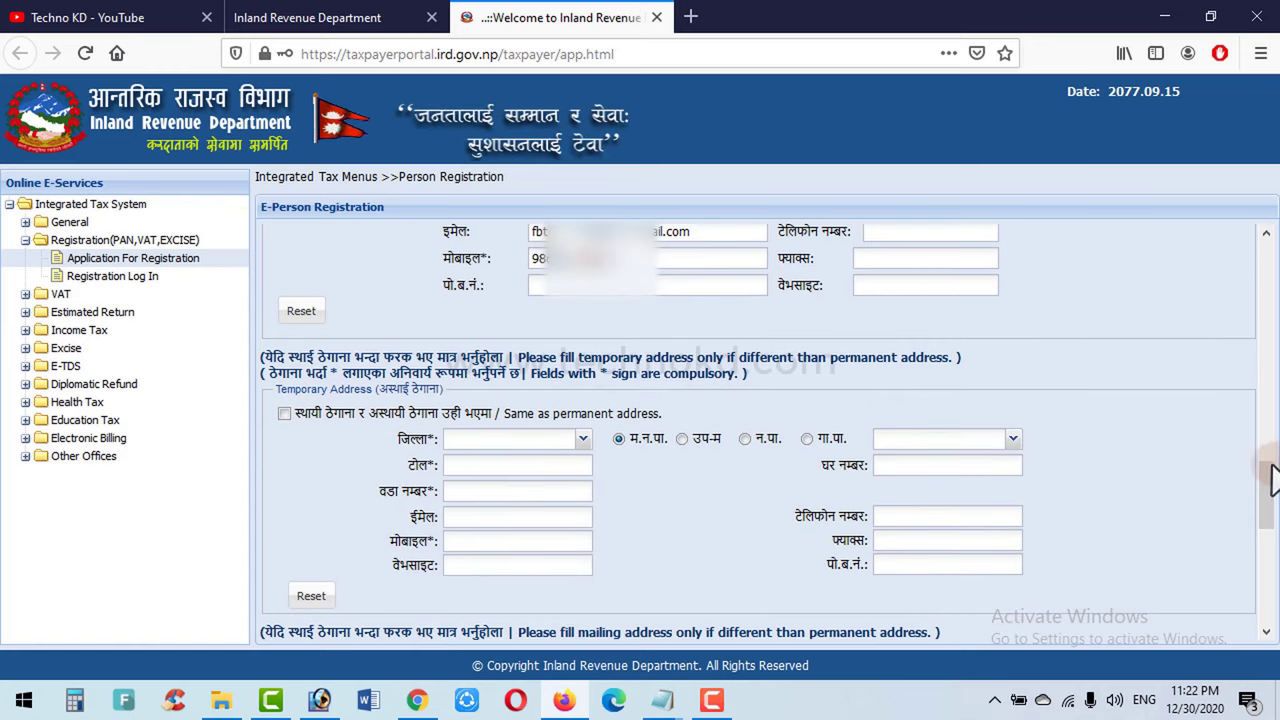
drag(1266, 470, 1268, 478)
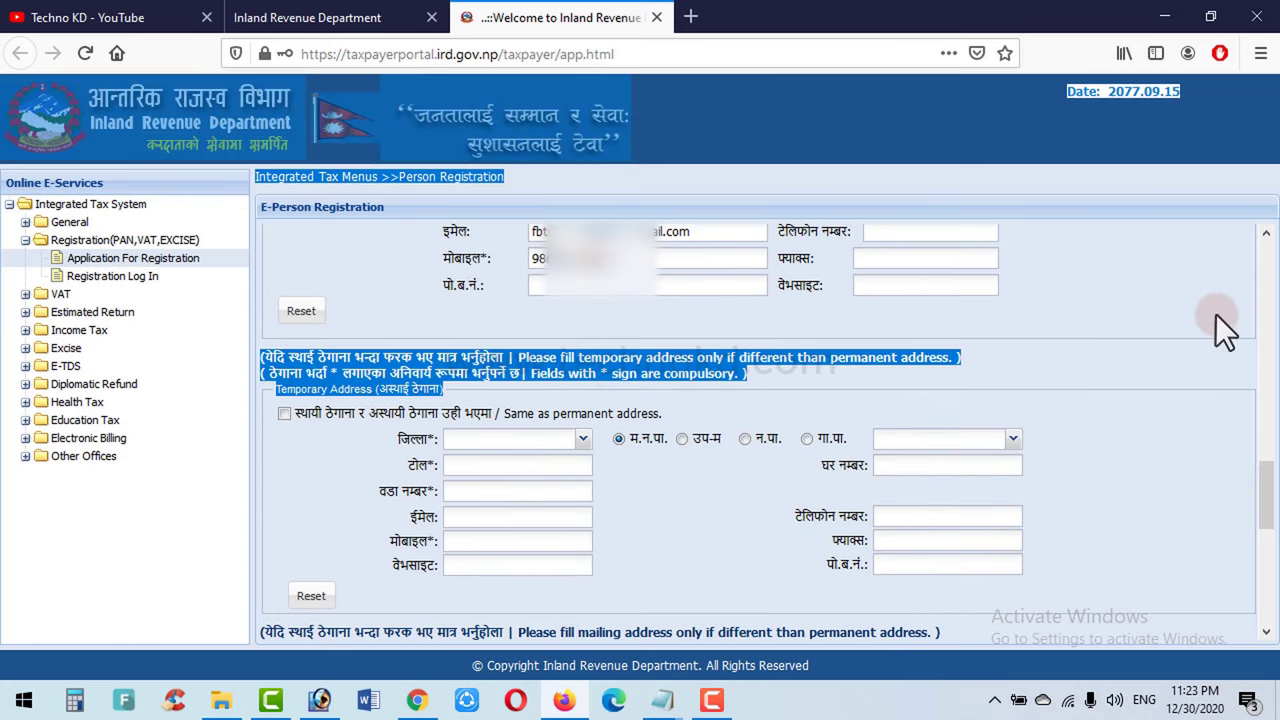
click(1143, 325)
mouse_move(1266, 486)
mouse_down()
mouse_move(1271, 432)
mouse_move(1276, 494)
mouse_up()
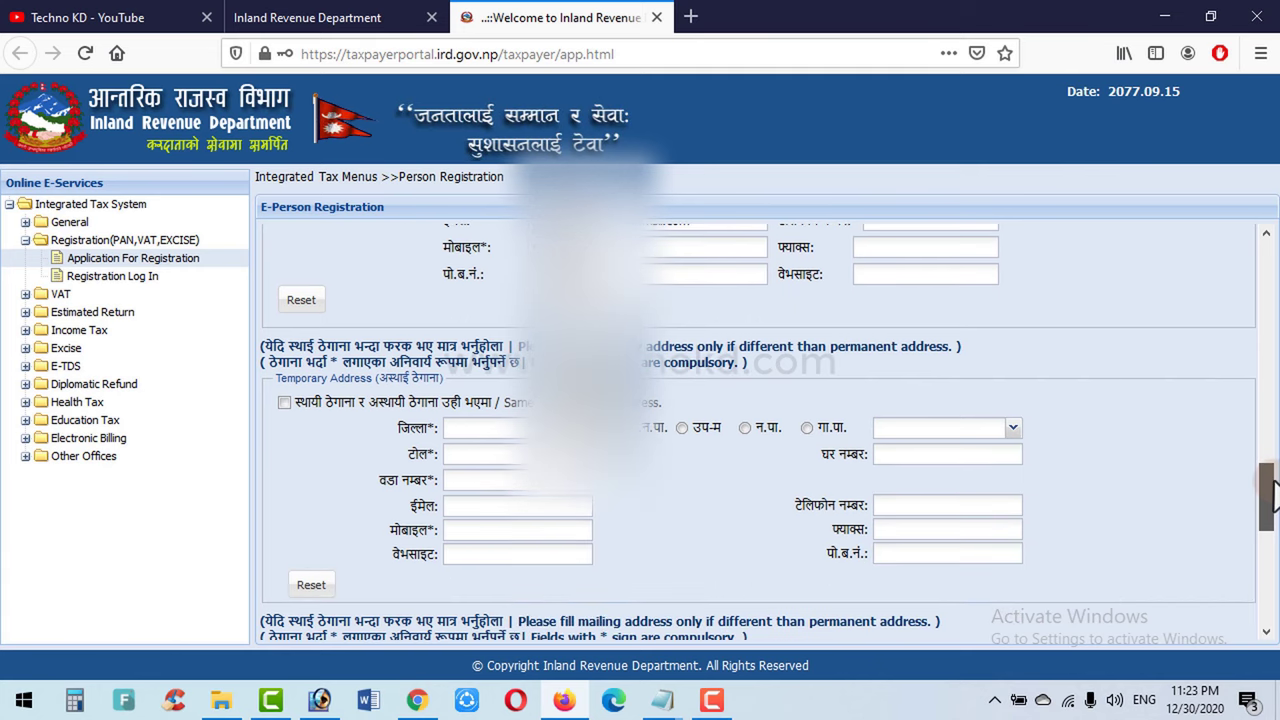
mouse_move(1275, 493)
mouse_down()
mouse_move(1275, 462)
mouse_move(1275, 485)
mouse_up()
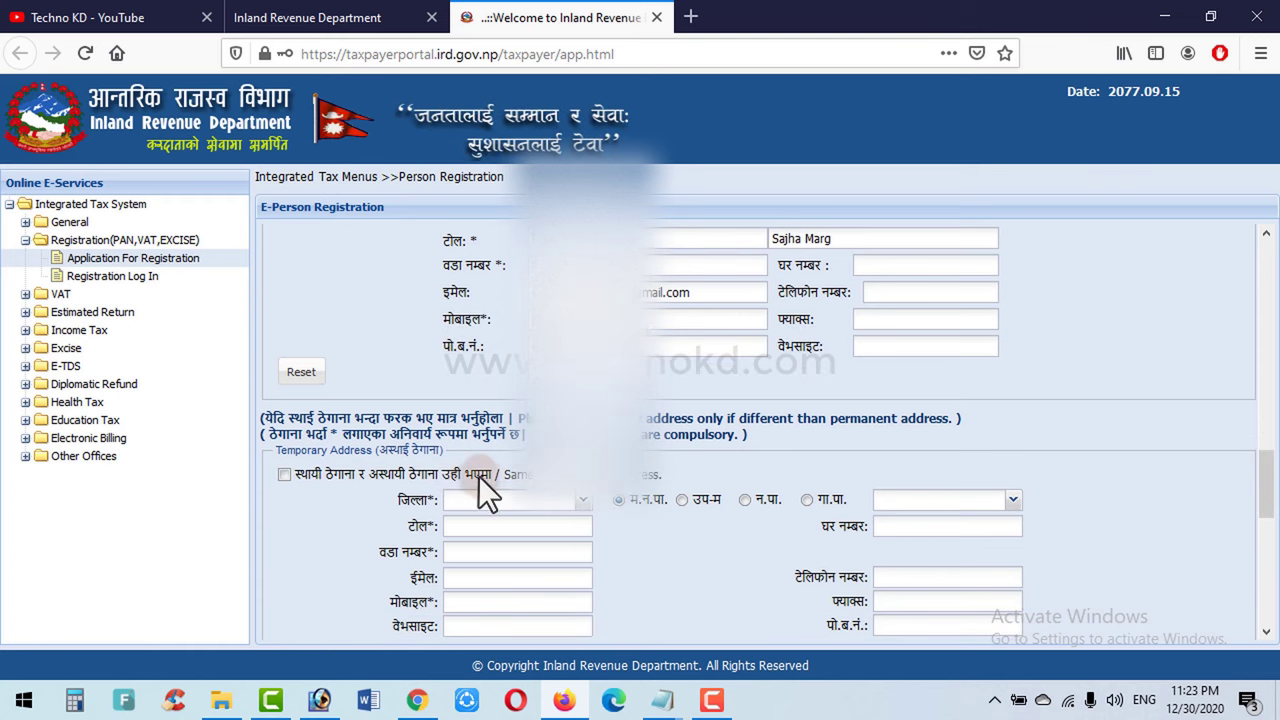
Mark the temporary address as the same as the permanent address.
click(285, 476)
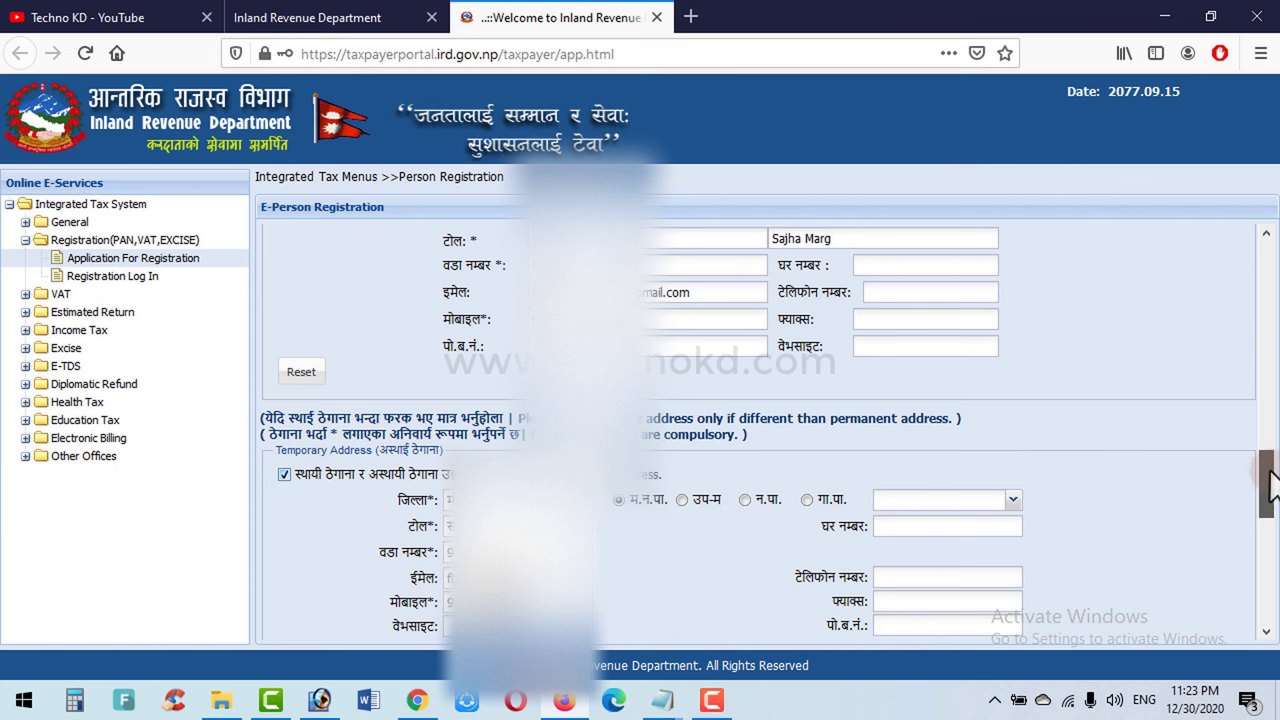
scroll(1272, 471, up, 2)
drag(1275, 478, 1275, 530)
scroll(1277, 535, down, 2)
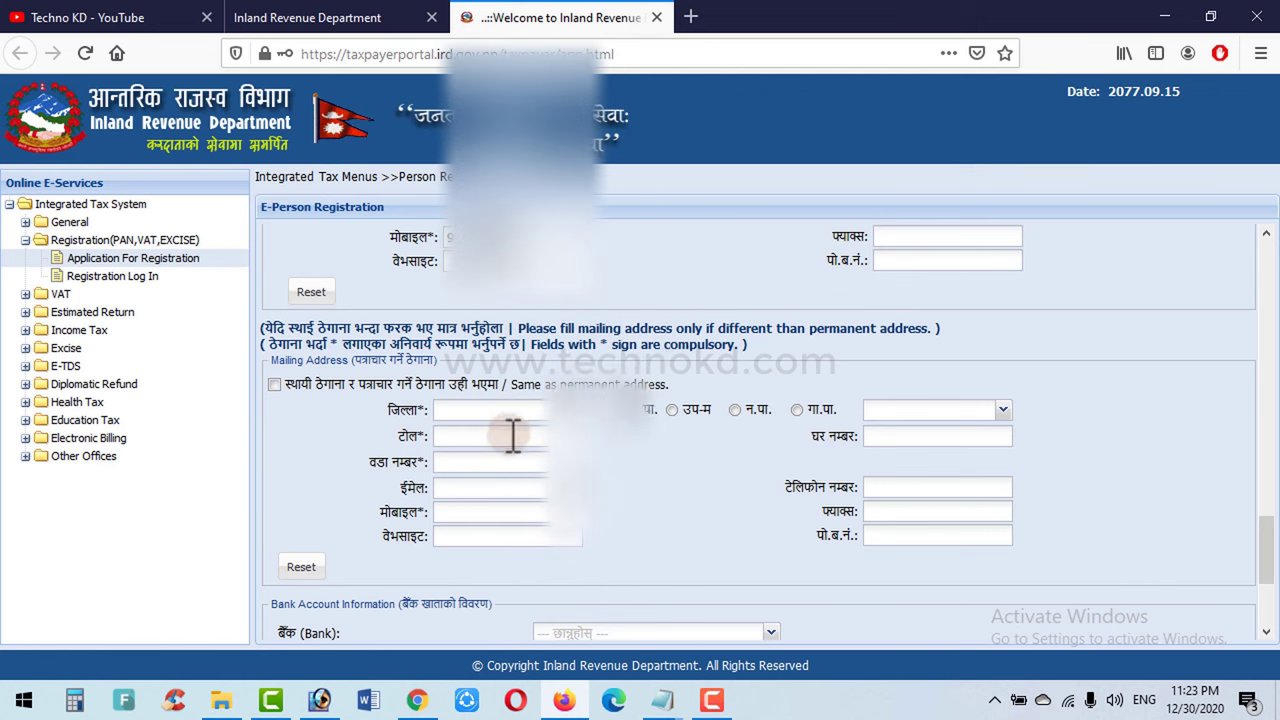
Tick 'Same as permanent address' for the mailing address so it auto-fills.
click(275, 383)
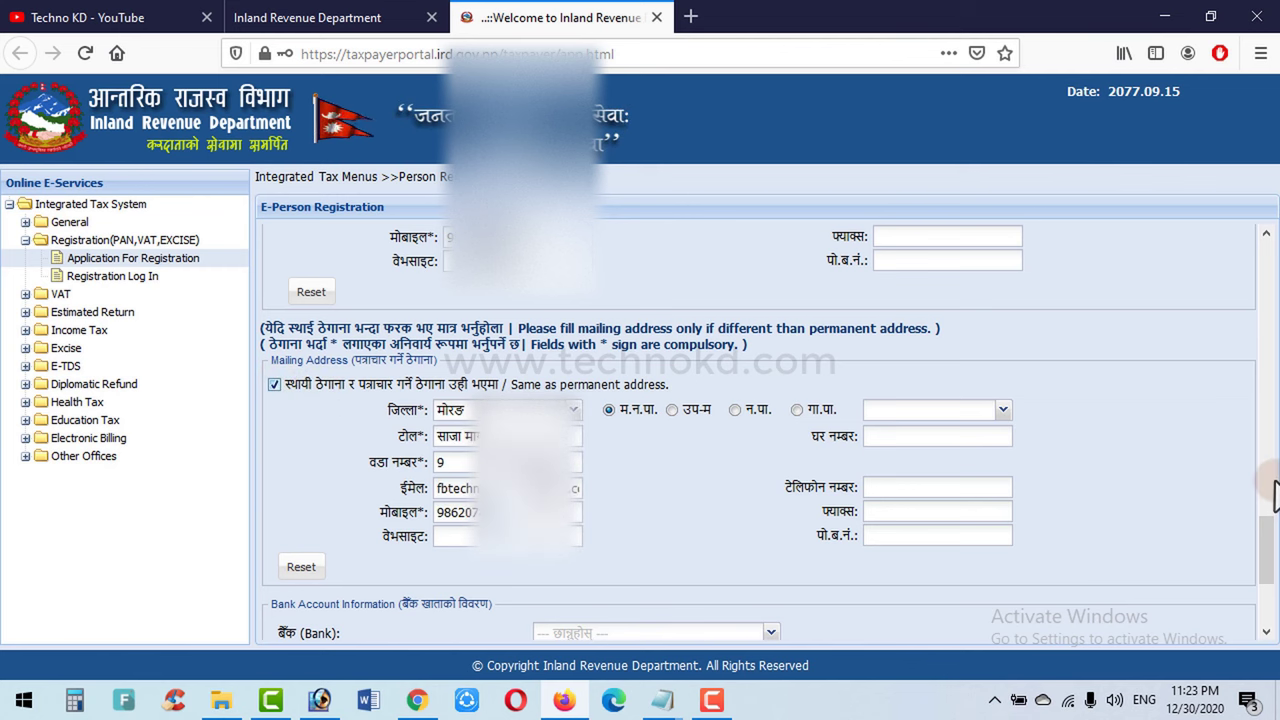
scroll(1268, 565, down, 2)
drag(1268, 565, 1270, 590)
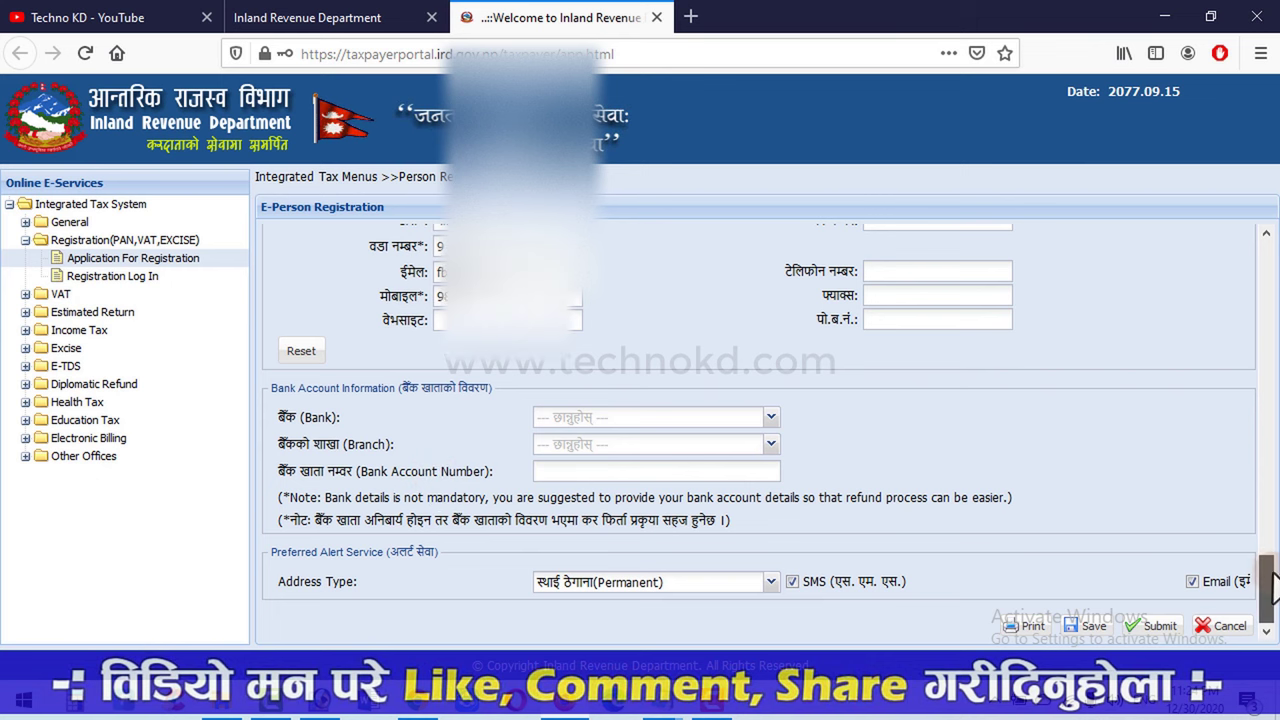
scroll(1272, 560, up, 2)
scroll(1272, 565, down, 2)
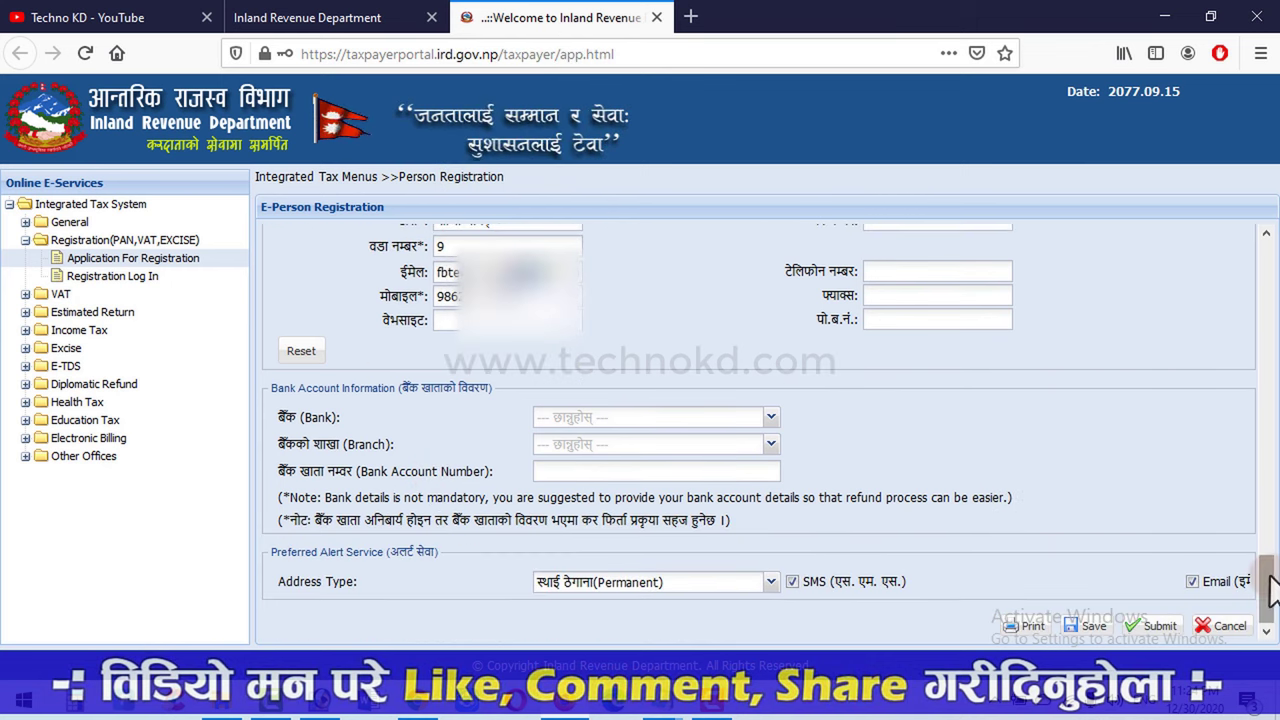
scroll(1270, 590, up, 2)
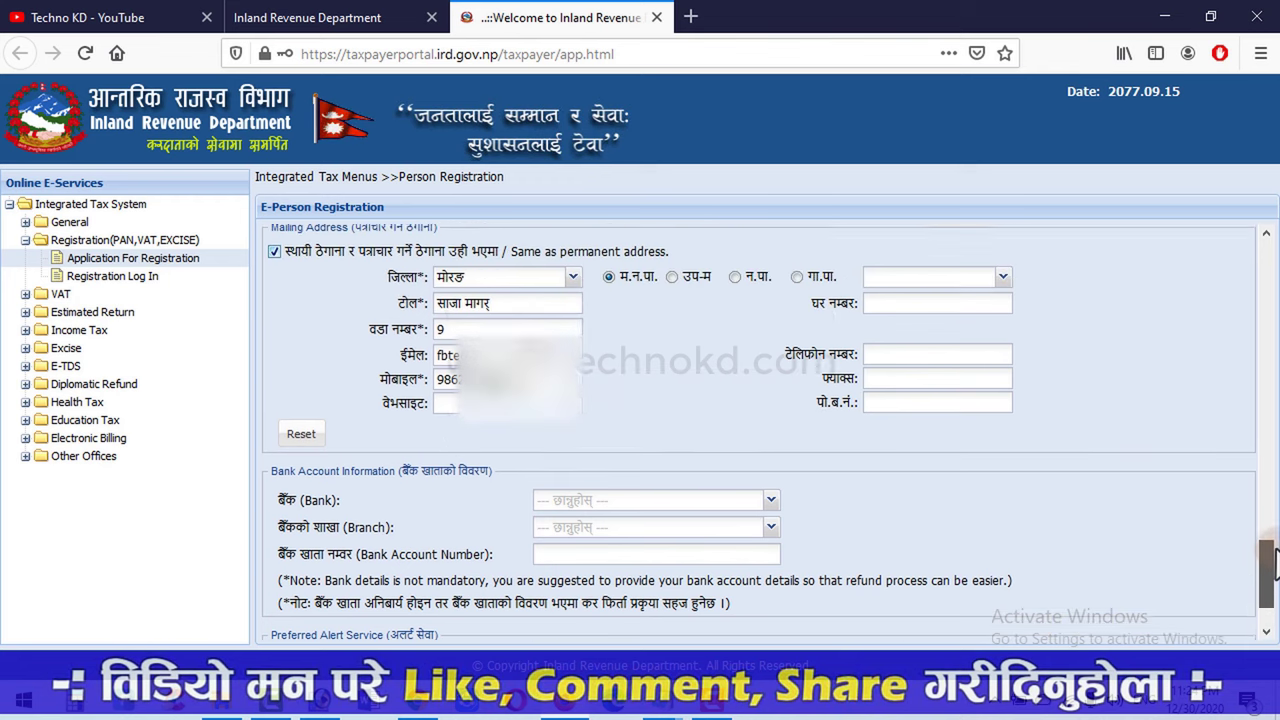
scroll(1270, 575, down, 2)
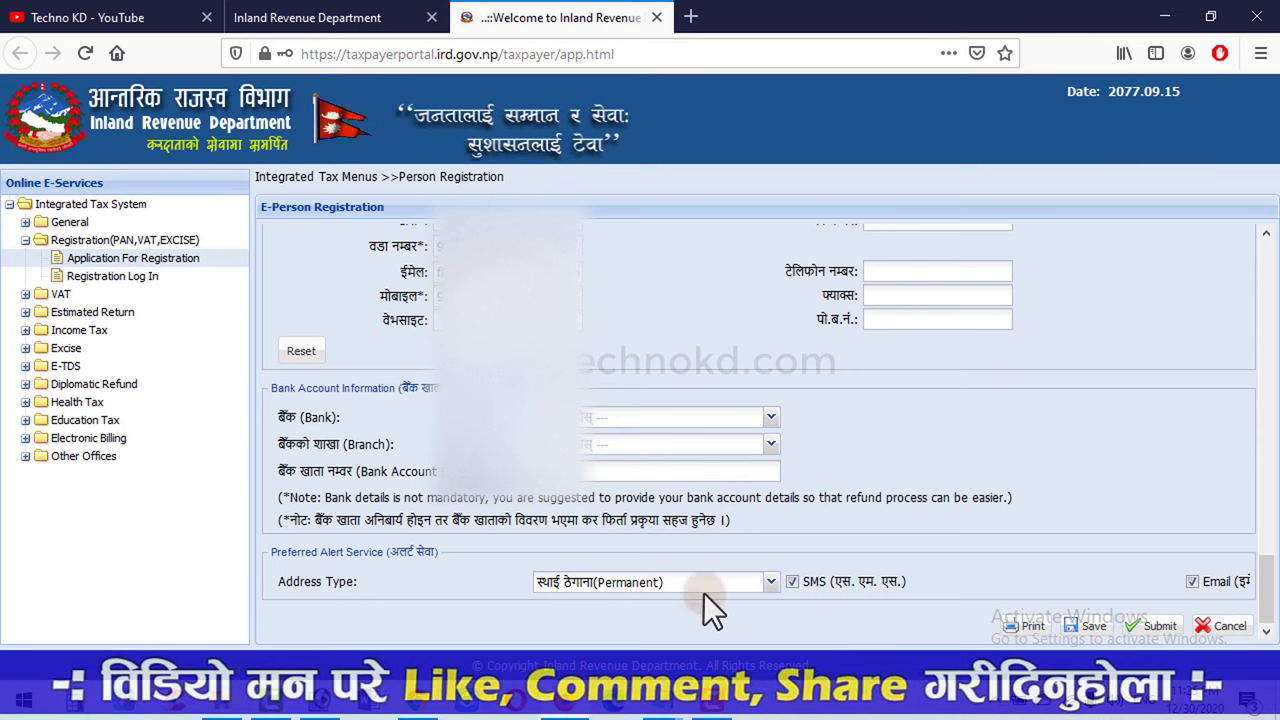
click(770, 582)
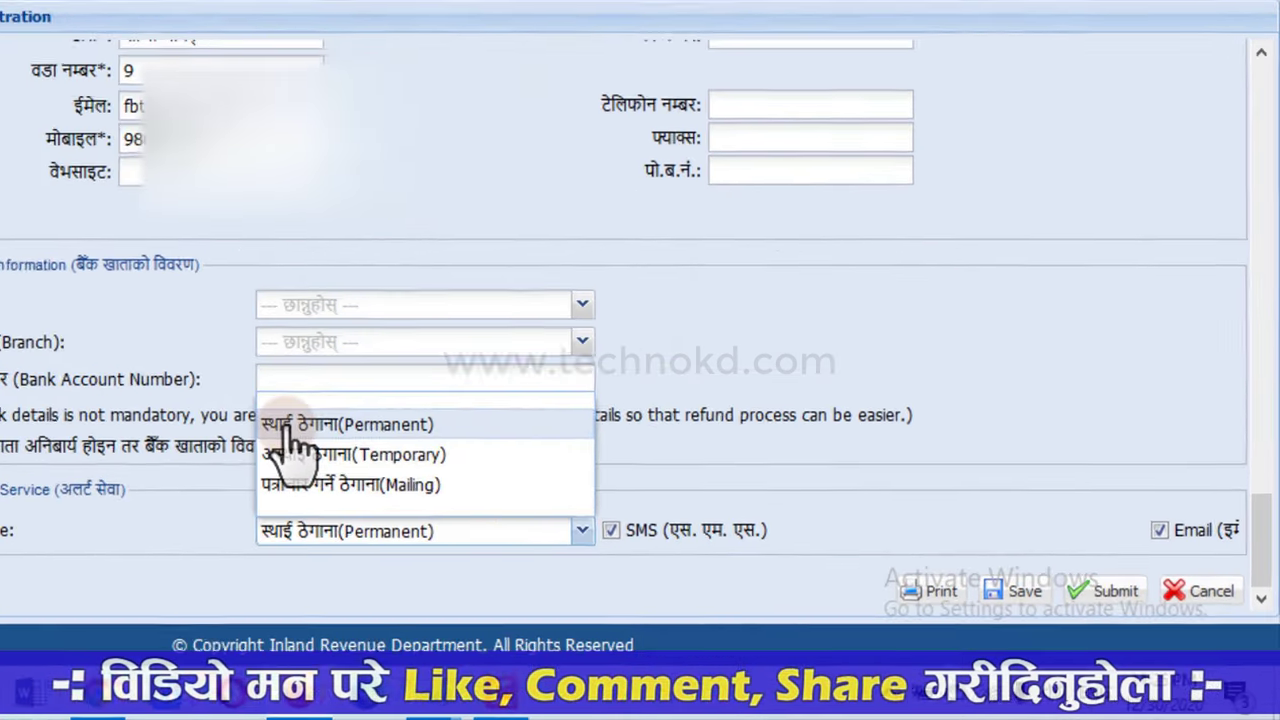
click(292, 428)
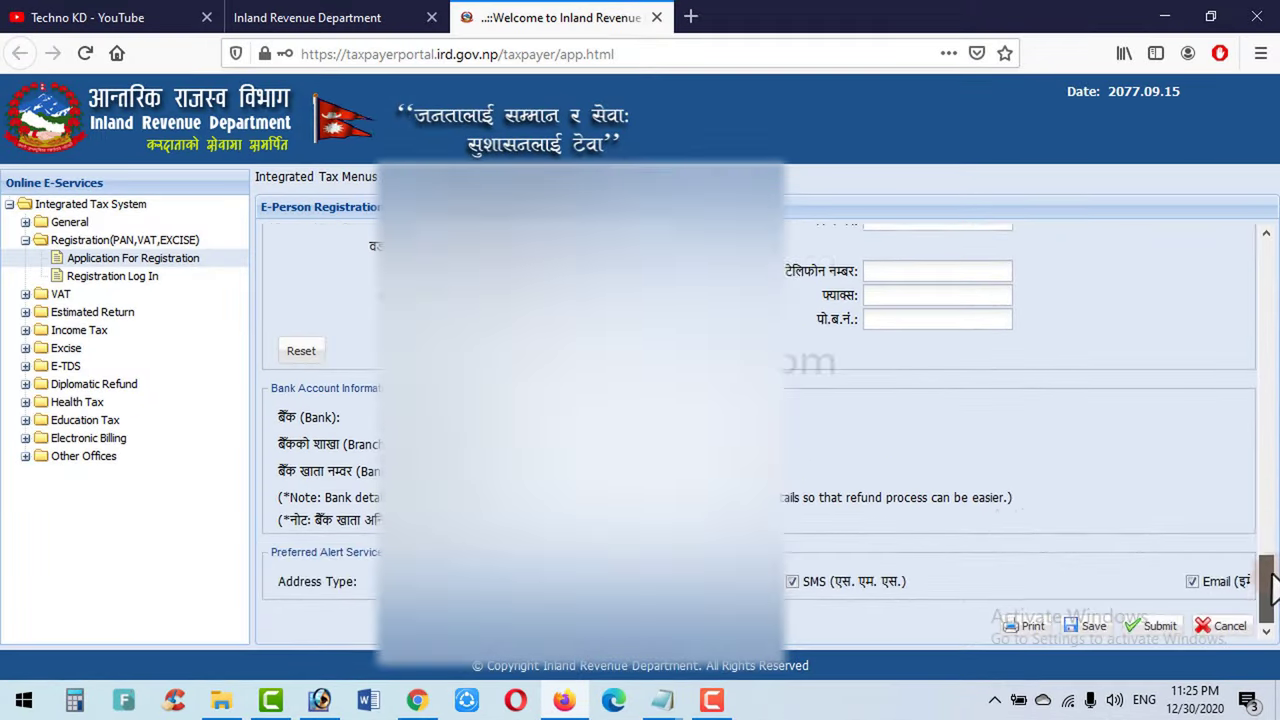
drag(1266, 560, 1266, 419)
drag(1270, 470, 1266, 262)
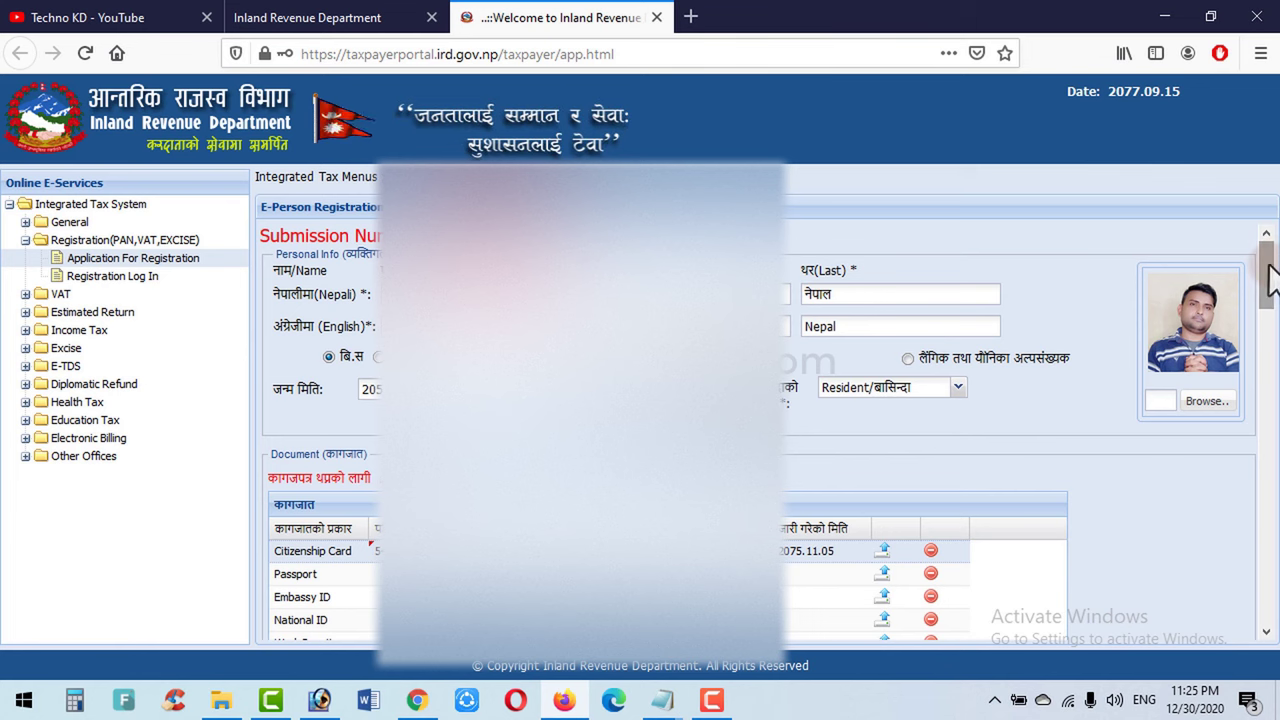
At 90% zoom, save the personal information and acknowledge the 'Personal Information Saved Successfully' message.
drag(1268, 280, 1274, 345)
scroll(1075, 494, down, 5)
key(ctrl+minus)
scroll(1075, 494, down, 10)
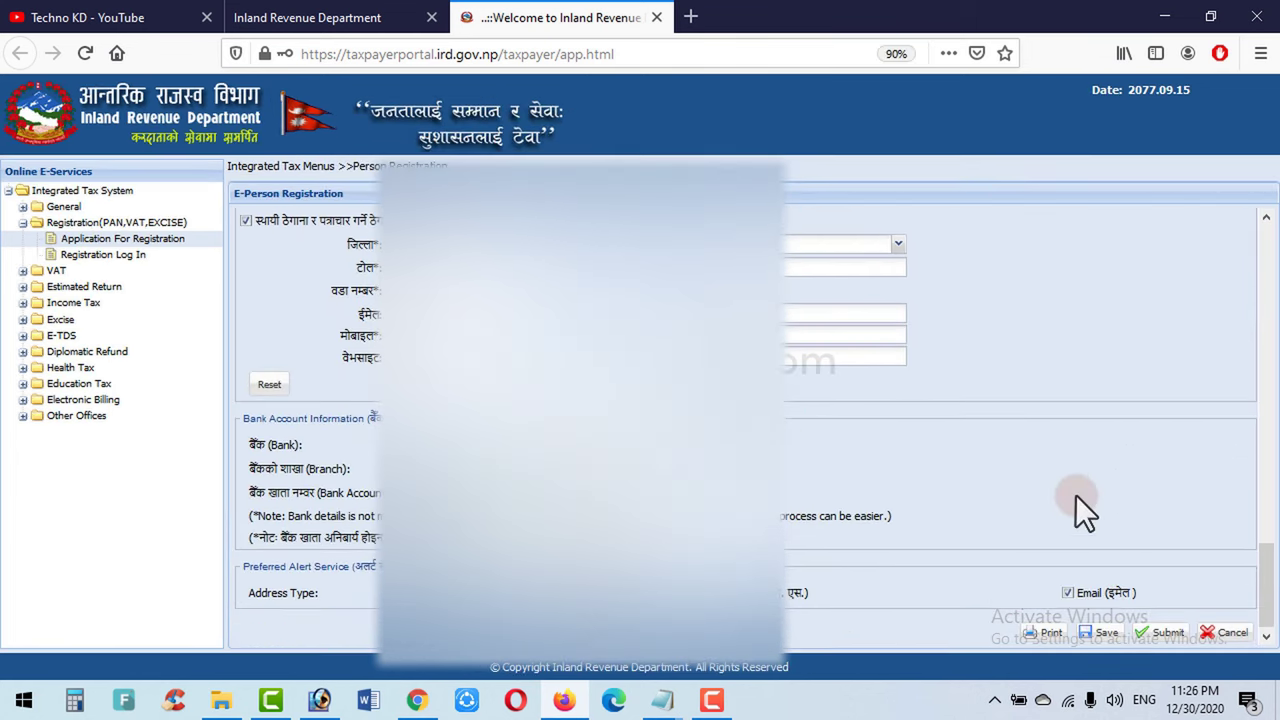
click(1092, 634)
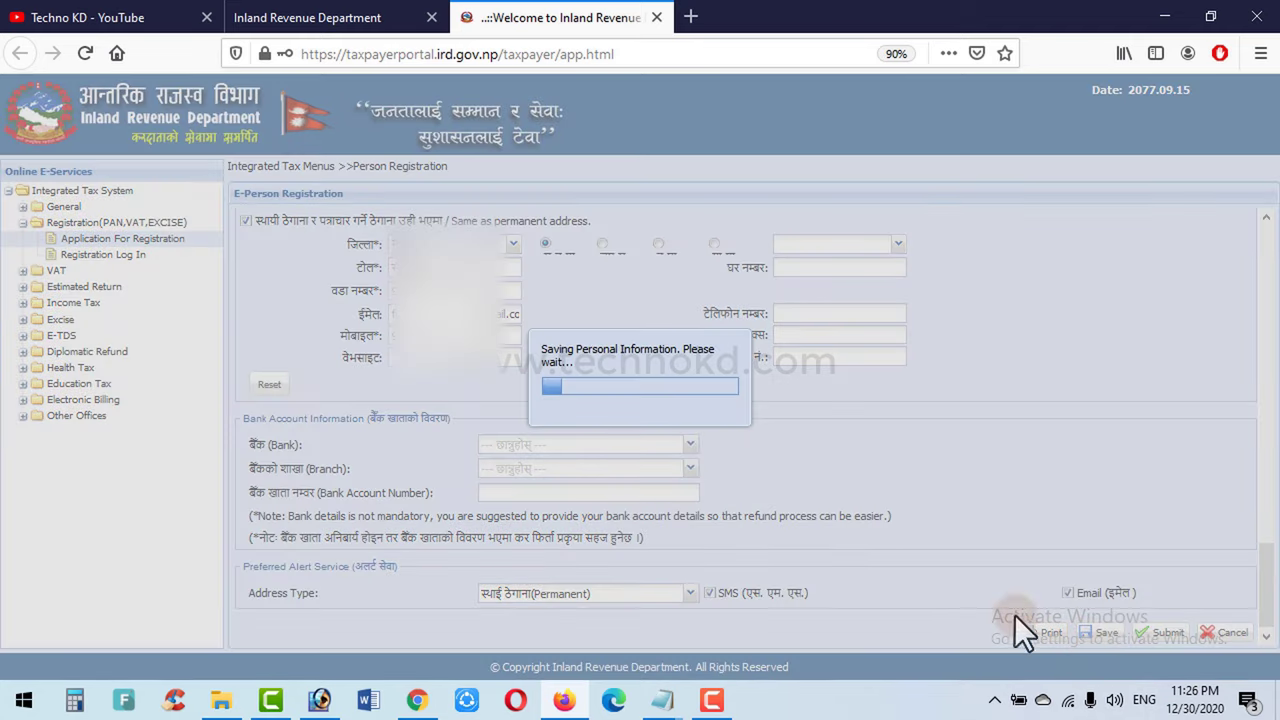
click(645, 411)
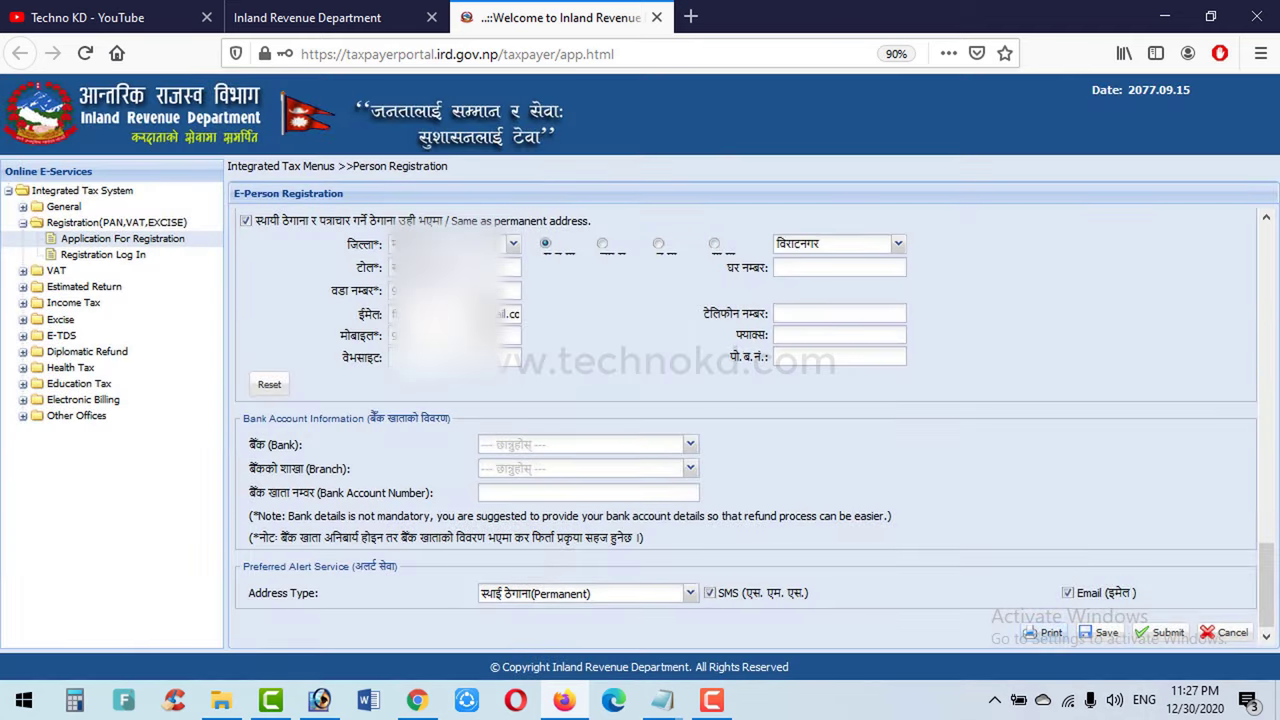
drag(1268, 578, 1270, 620)
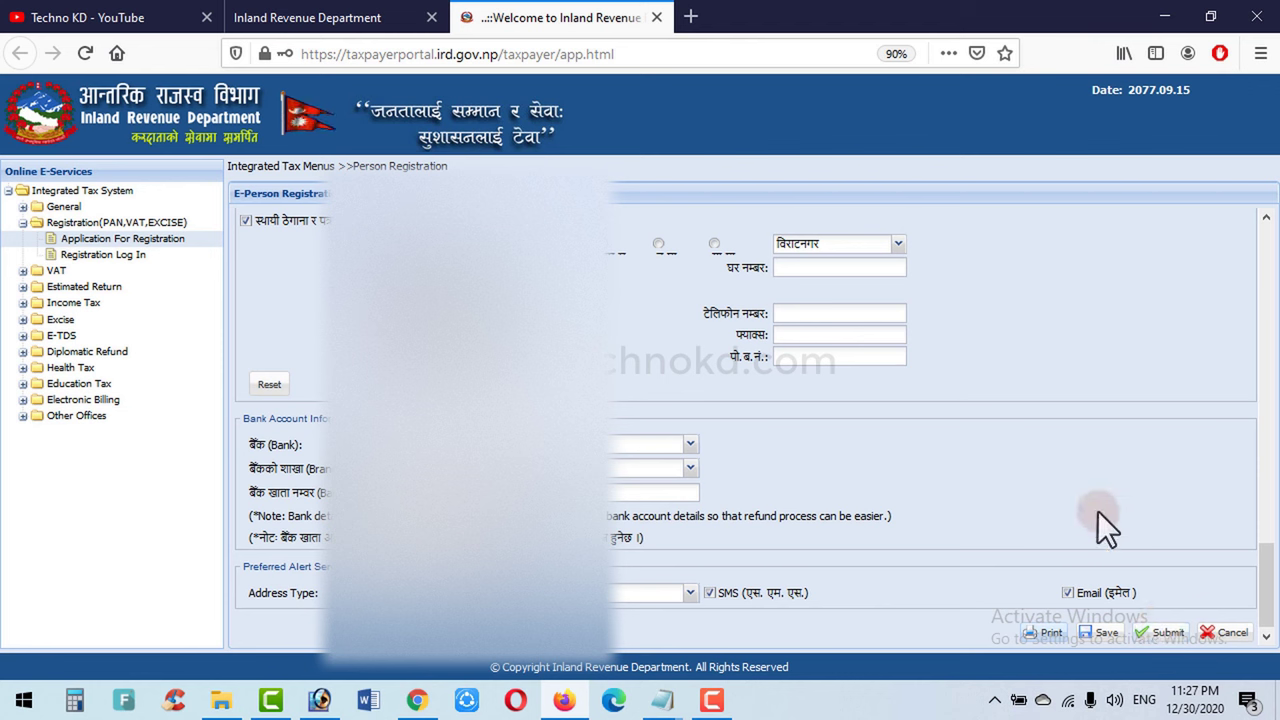
Submit the registration form, confirm with Yes, and acknowledge the status dialog to trigger the OTP.
click(1166, 641)
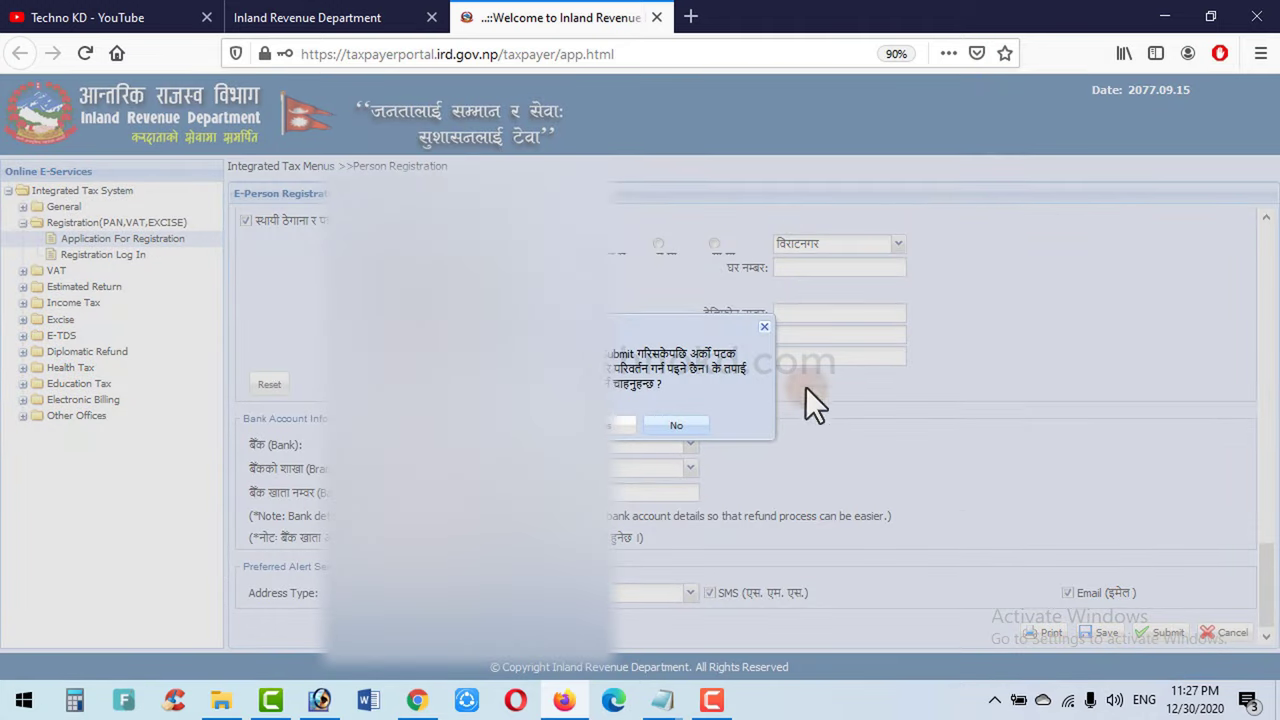
drag(643, 329, 655, 313)
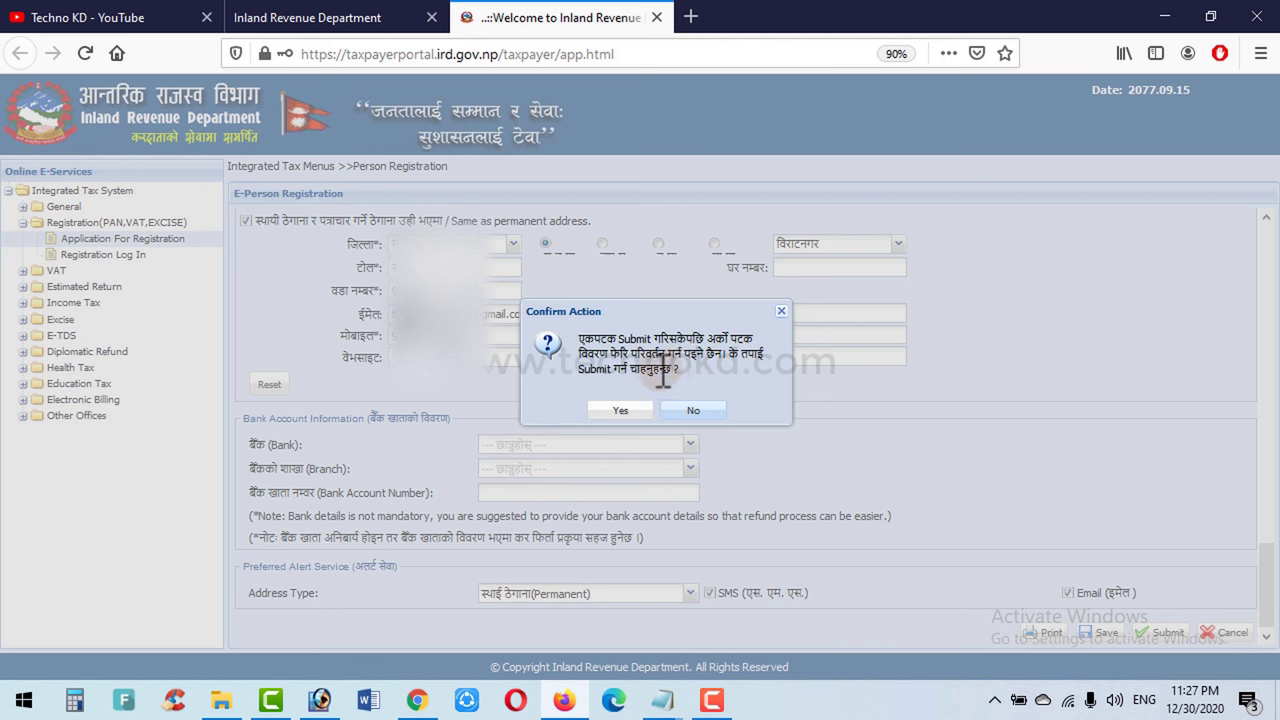
click(620, 408)
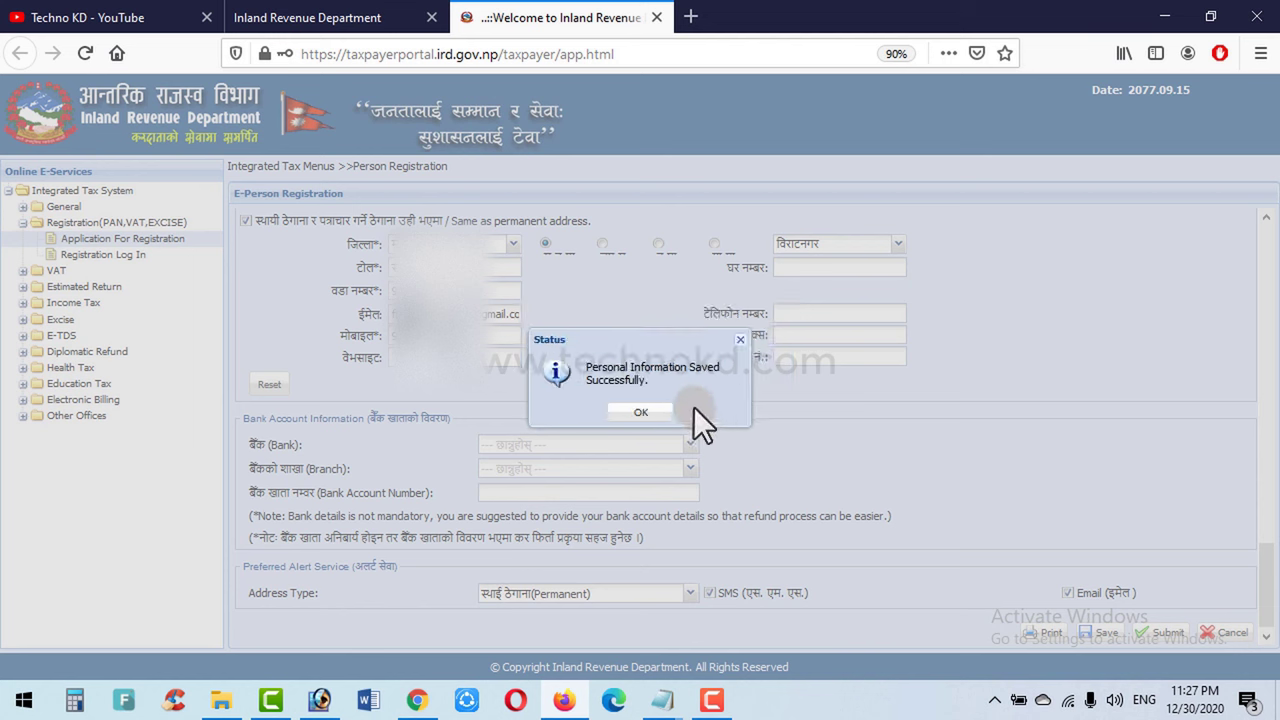
click(643, 411)
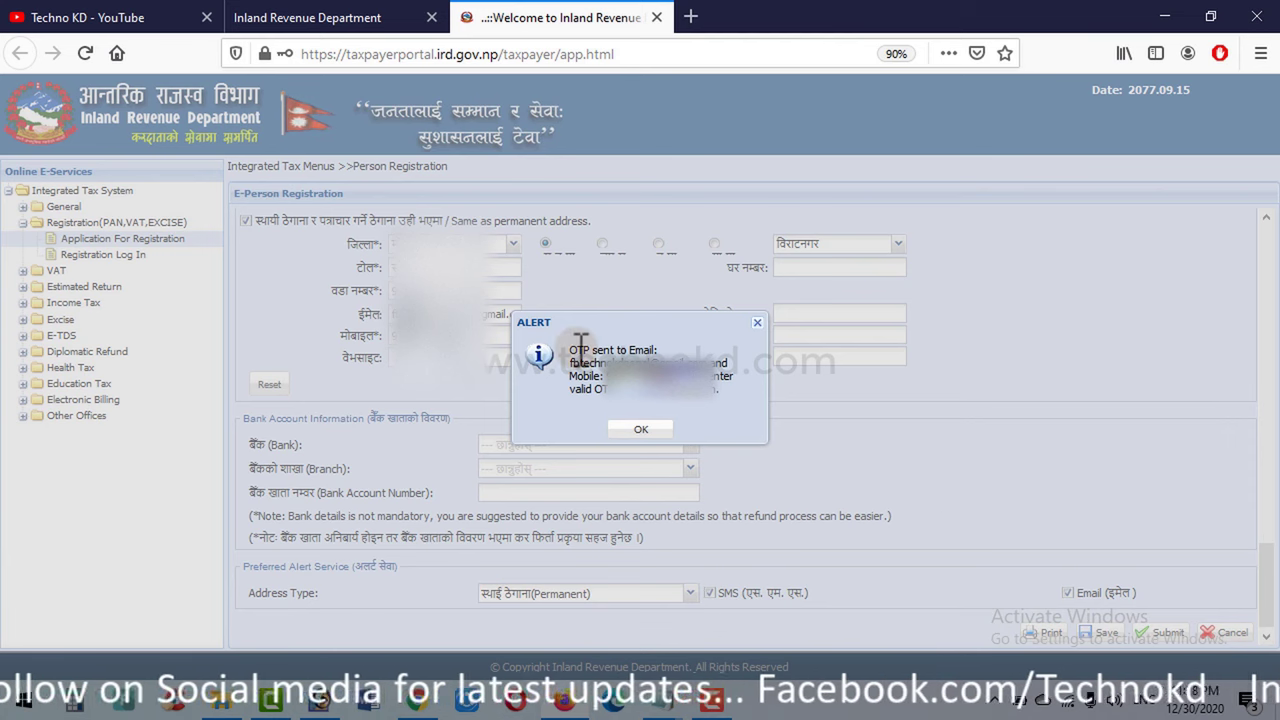
Dismiss the OTP-sent alert, enter the OTP code received by SMS, and verify it.
drag(569, 350, 634, 349)
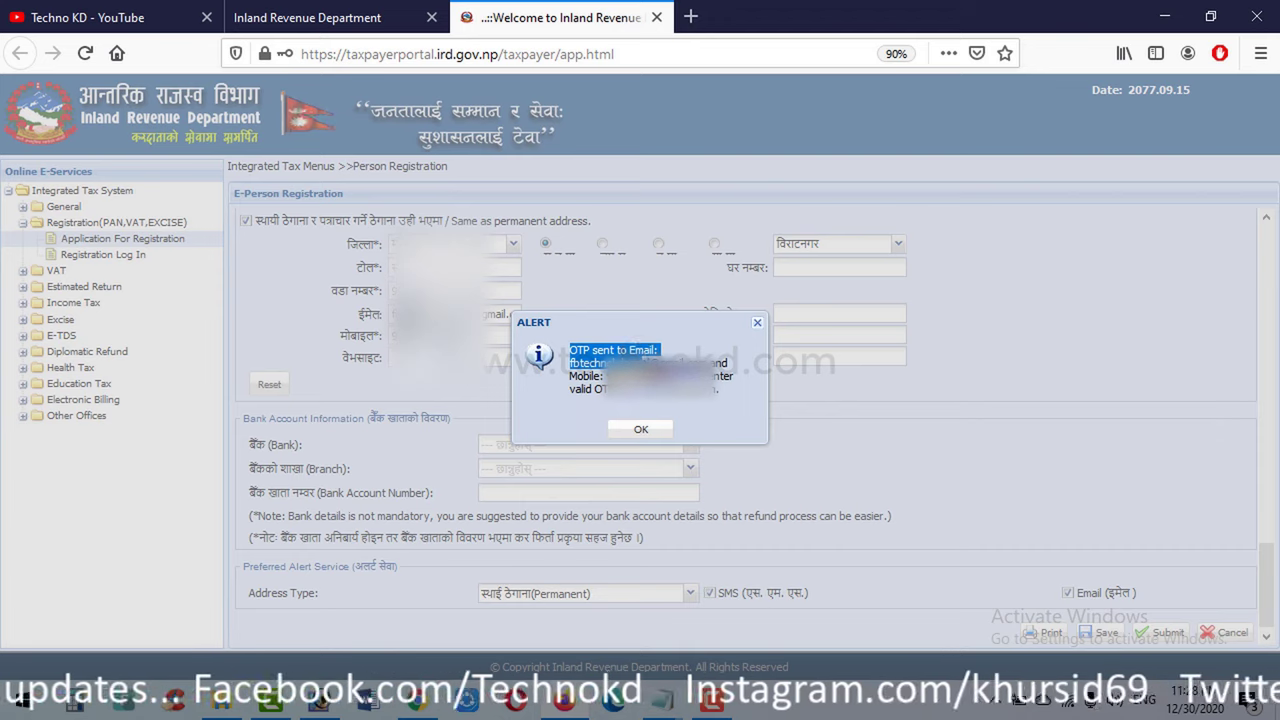
click(605, 378)
click(645, 430)
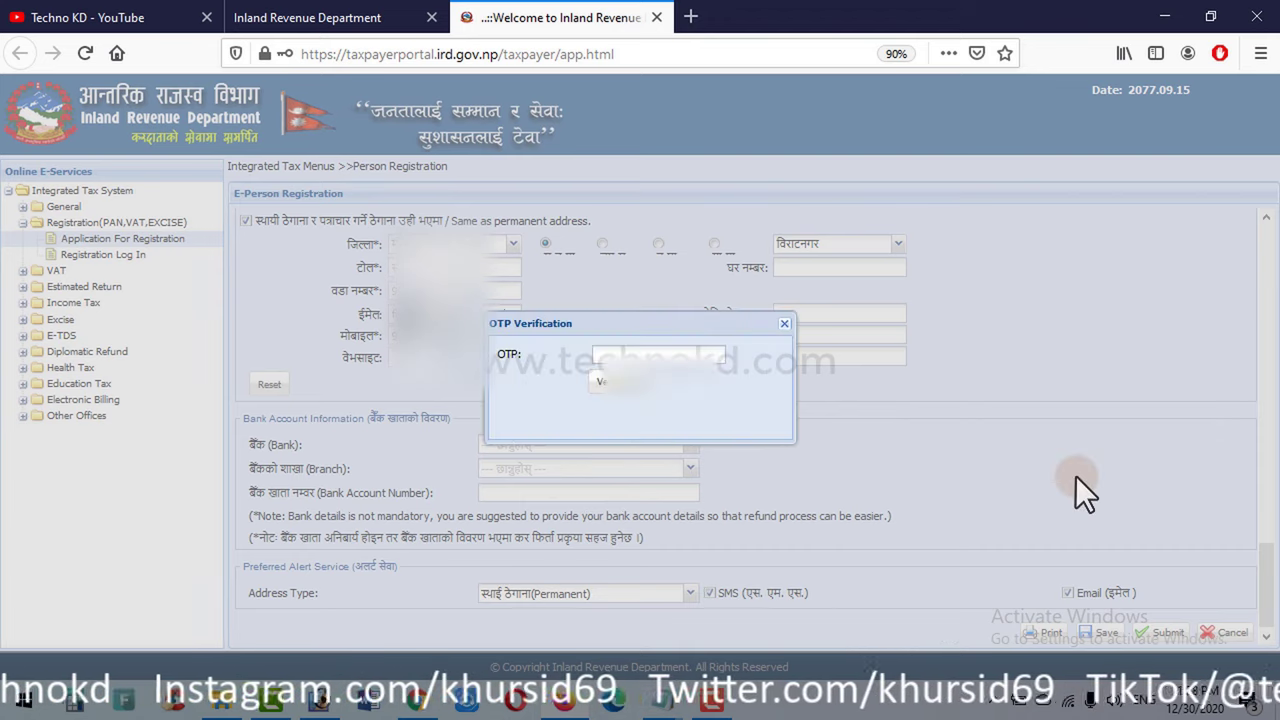
click(655, 350)
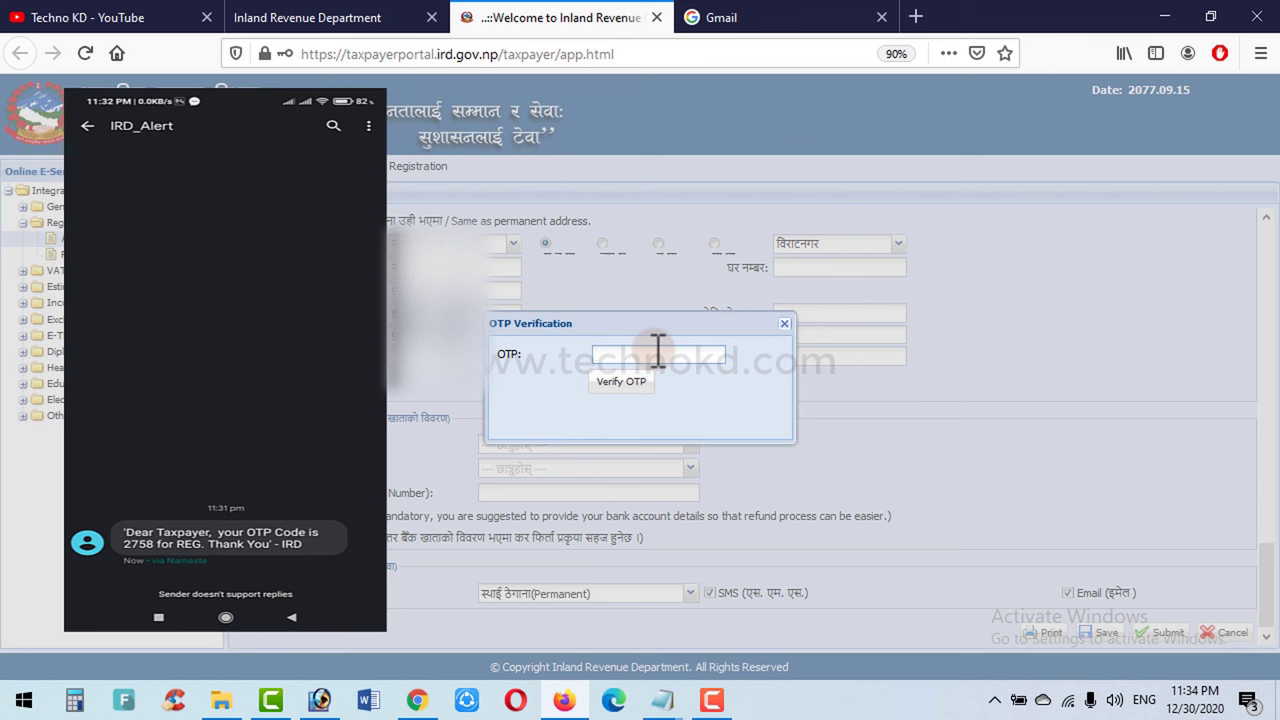
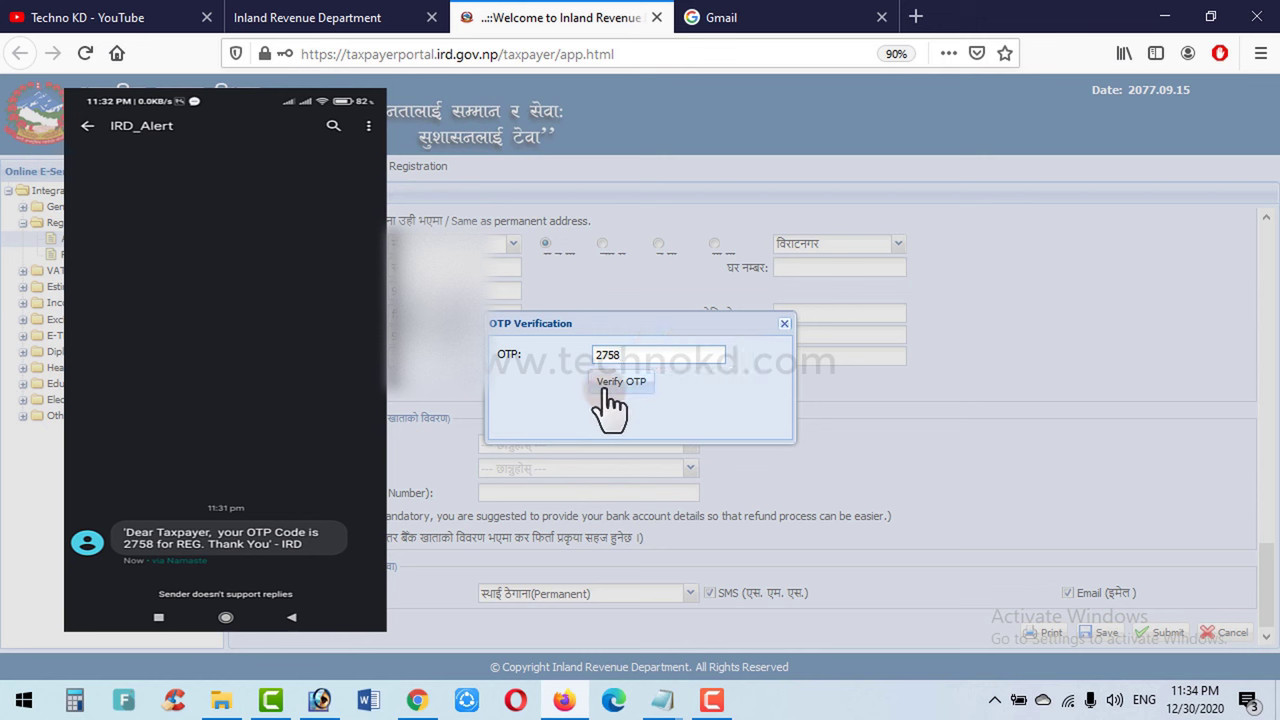
click(612, 385)
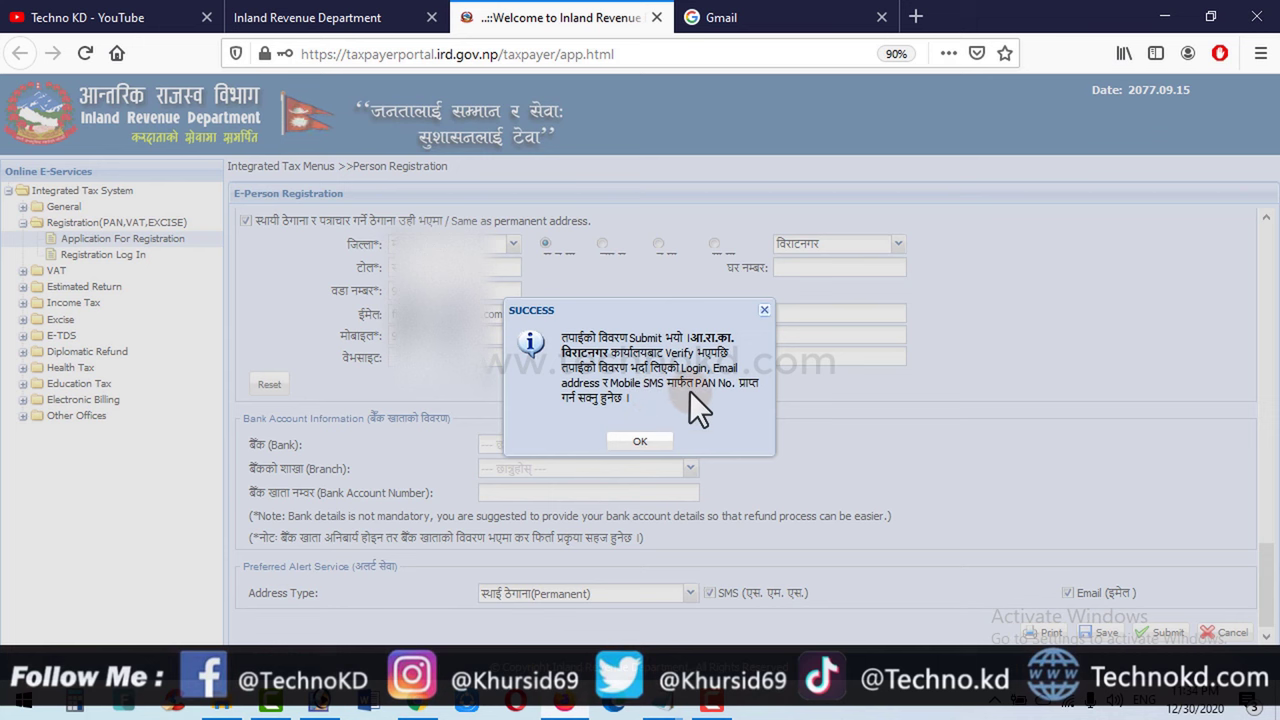
Close the SUCCESS dialog and bring up the Chrome window showing the PAN-blur.jpg card image.
click(640, 441)
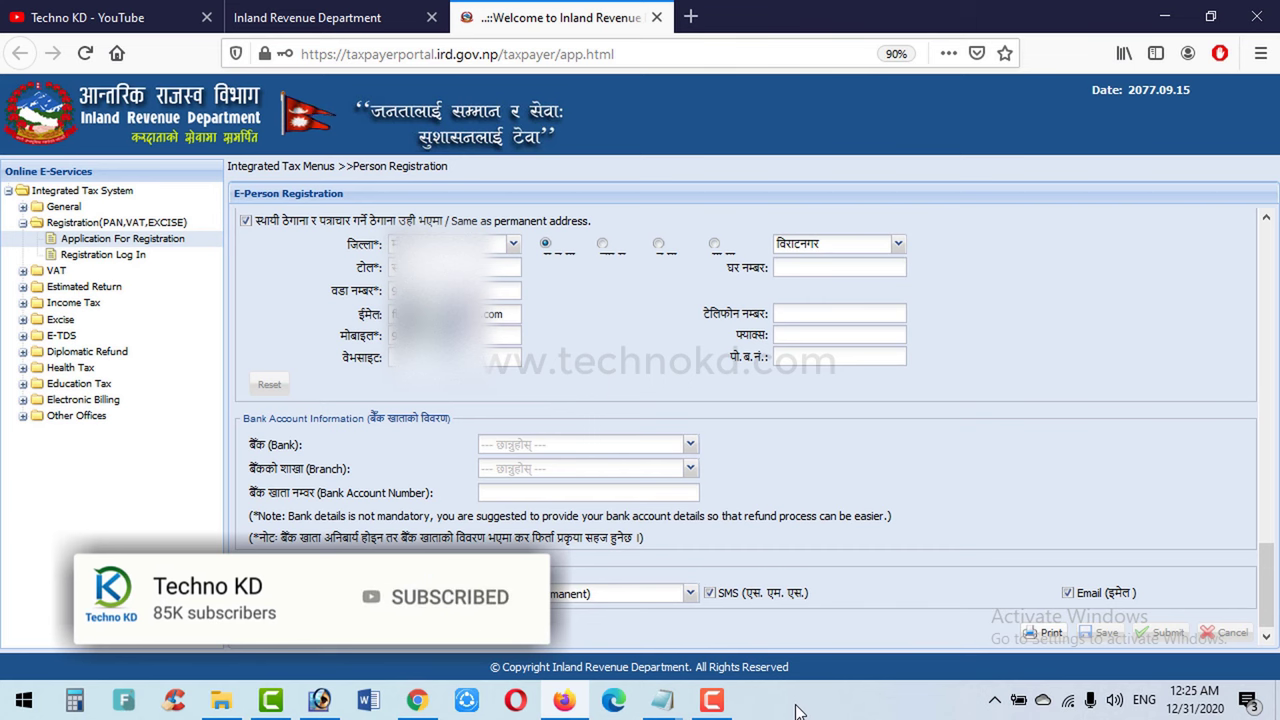
click(417, 700)
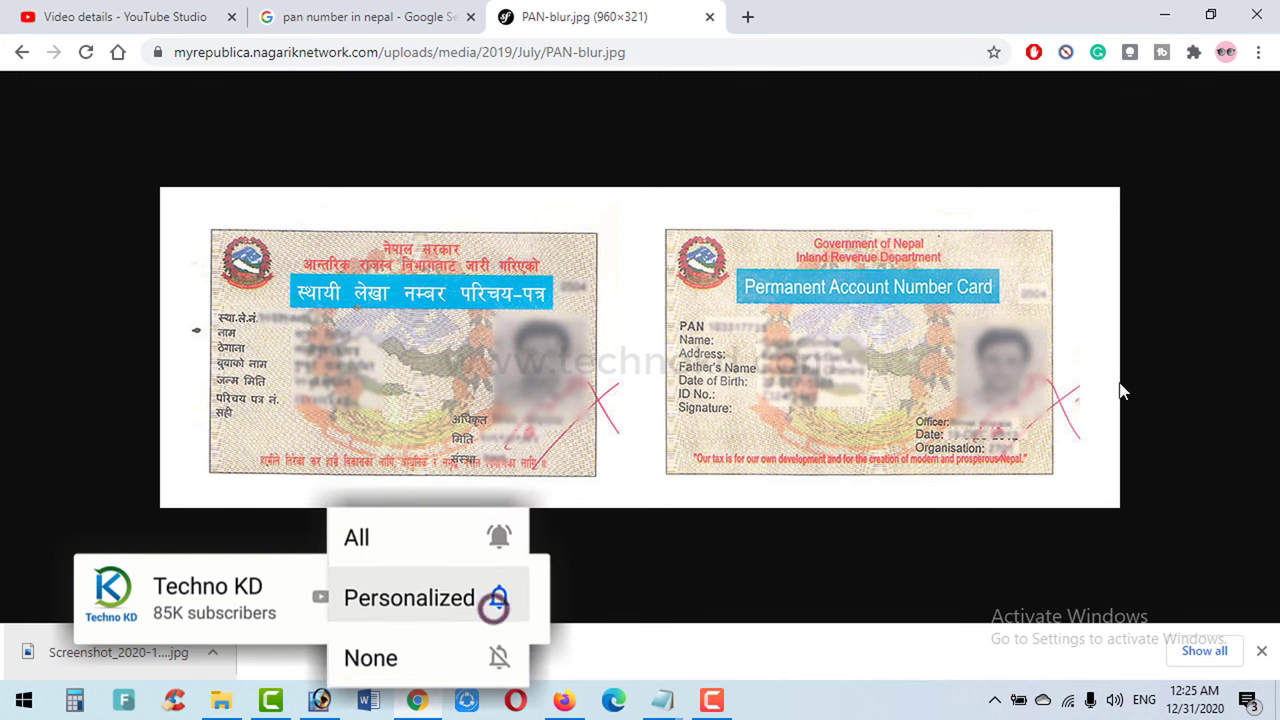